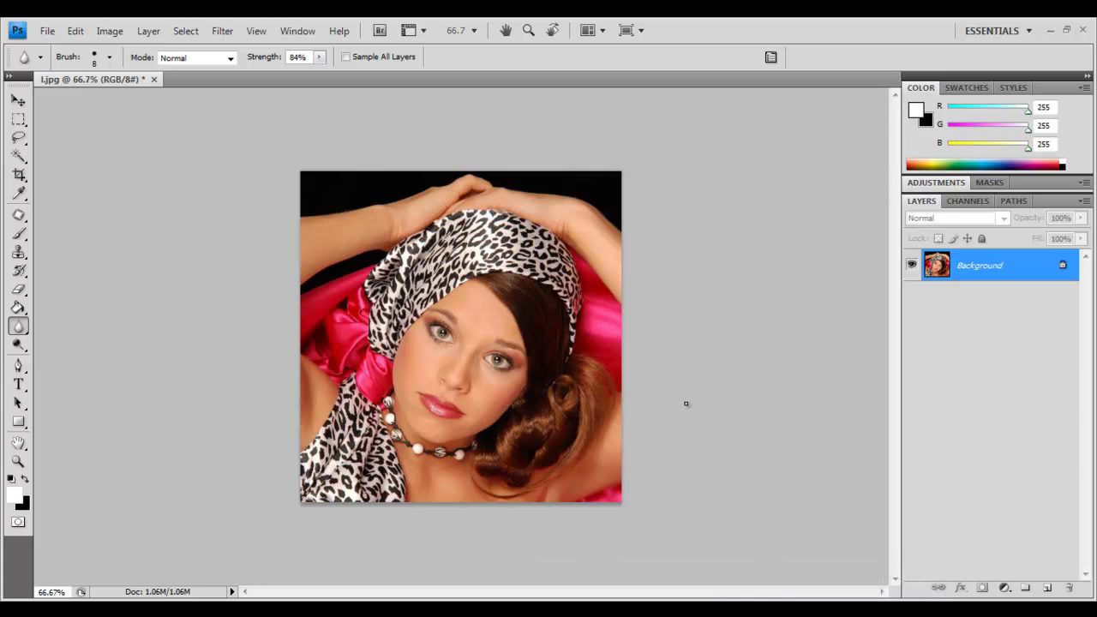
Warp both corners of the woman's mouth slightly outward and upward into a subtle smile with the Liquify filter's Forward Warp tool, brush size 16
{"action": "key", "text": "ctrl+1"}
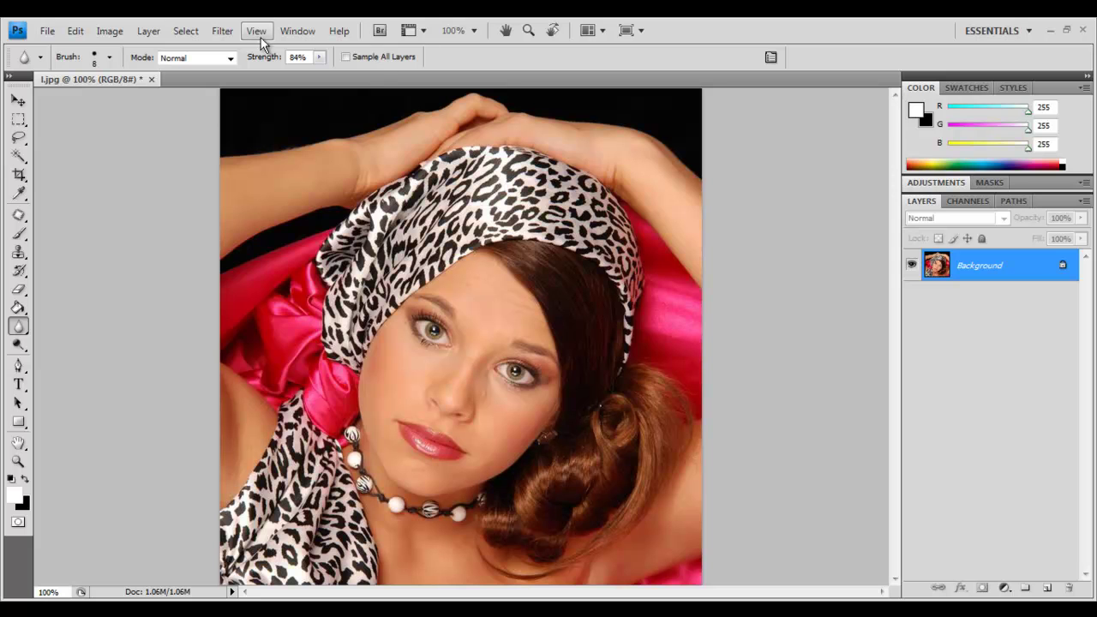
{"action": "left_click", "coordinate": [236, 38]}
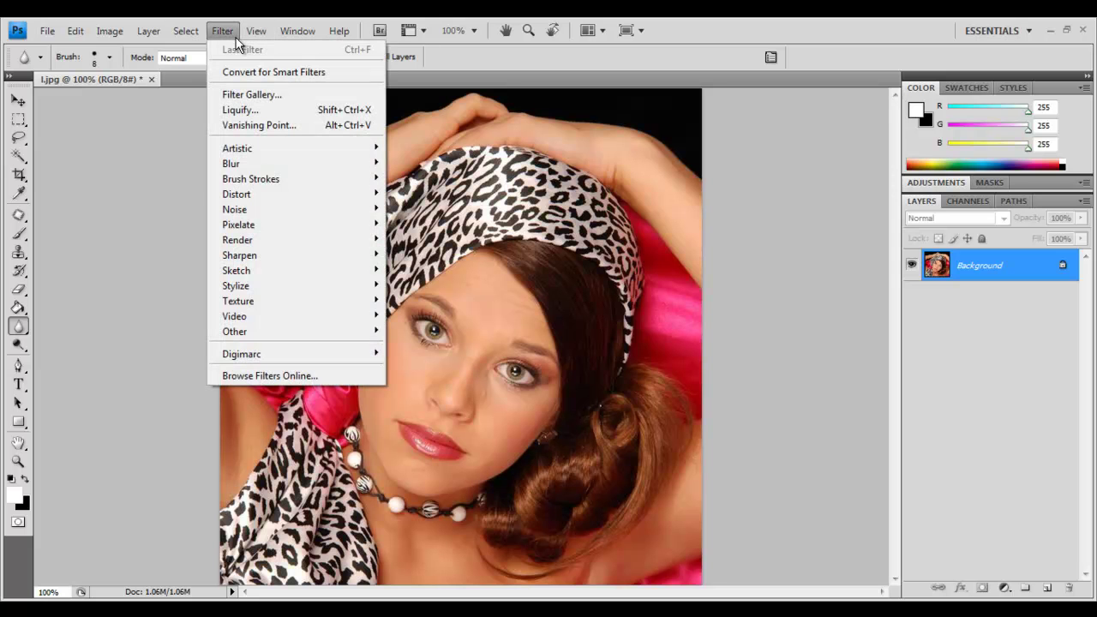
{"action": "left_click", "coordinate": [240, 110]}
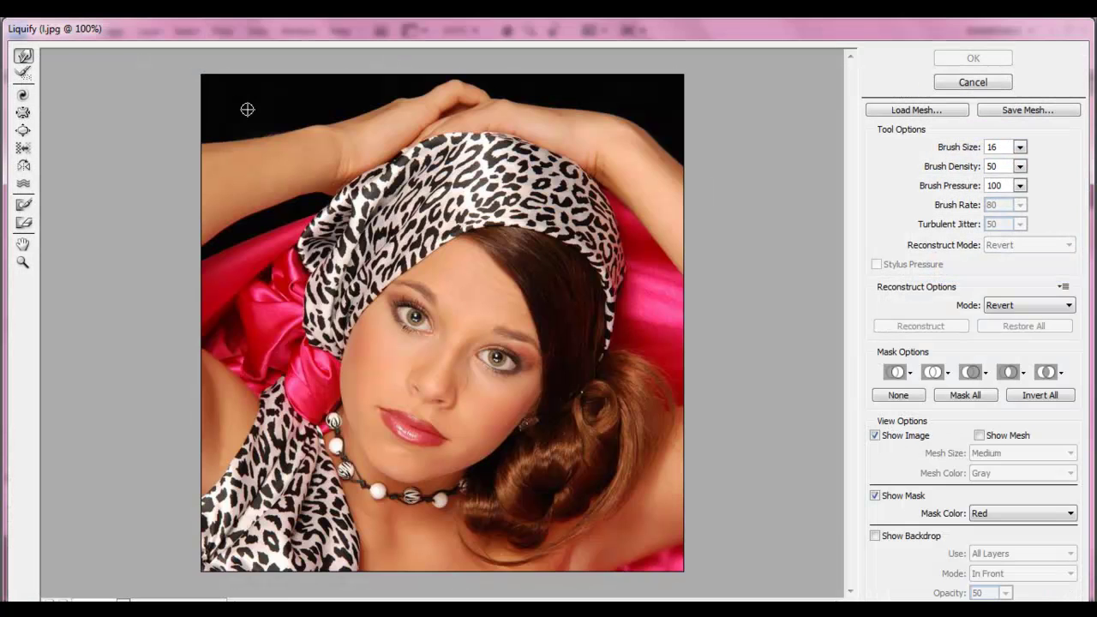
{"action": "left_click", "coordinate": [440, 448]}
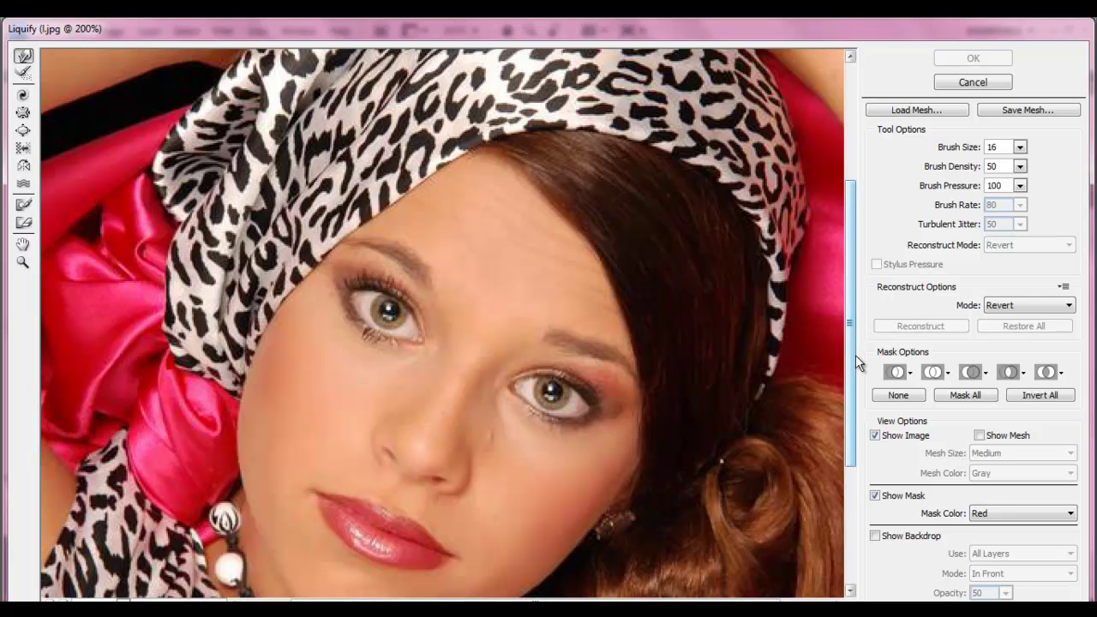
{"action": "left_click_drag", "start_coordinate": [857, 359], "coordinate": [857, 439]}
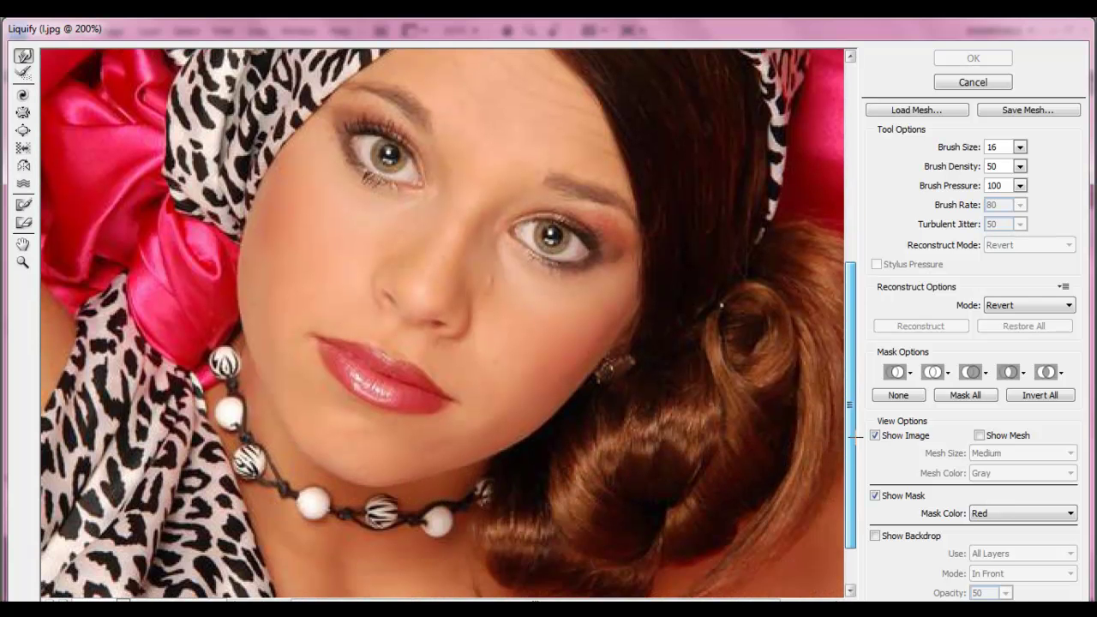
{"action": "left_click", "coordinate": [440, 413]}
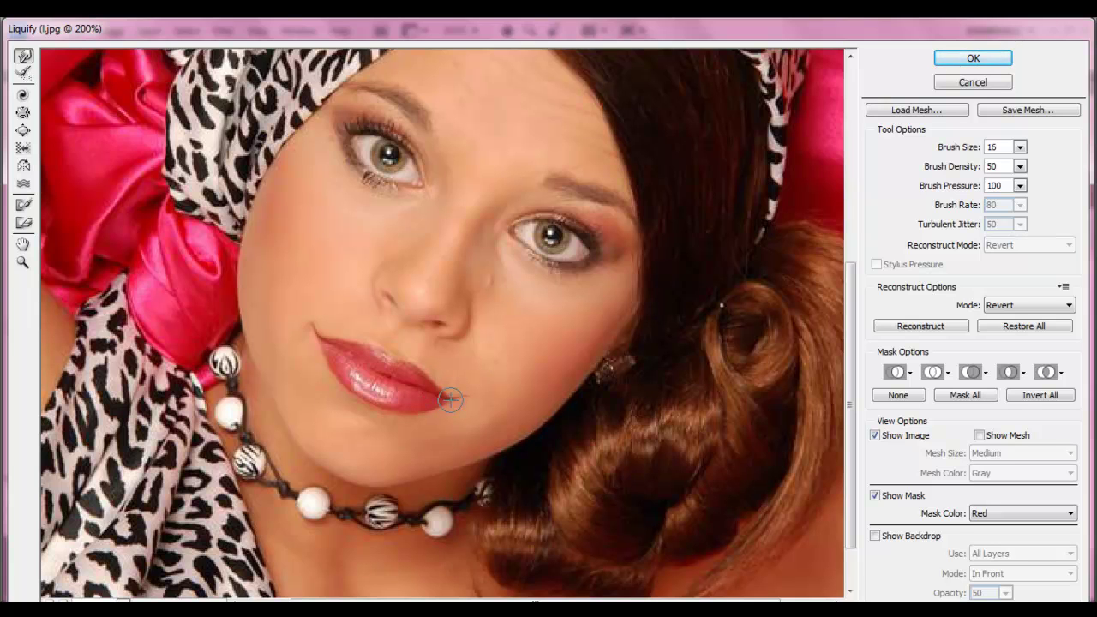
{"action": "left_click_drag", "start_coordinate": [455, 396], "coordinate": [463, 399]}
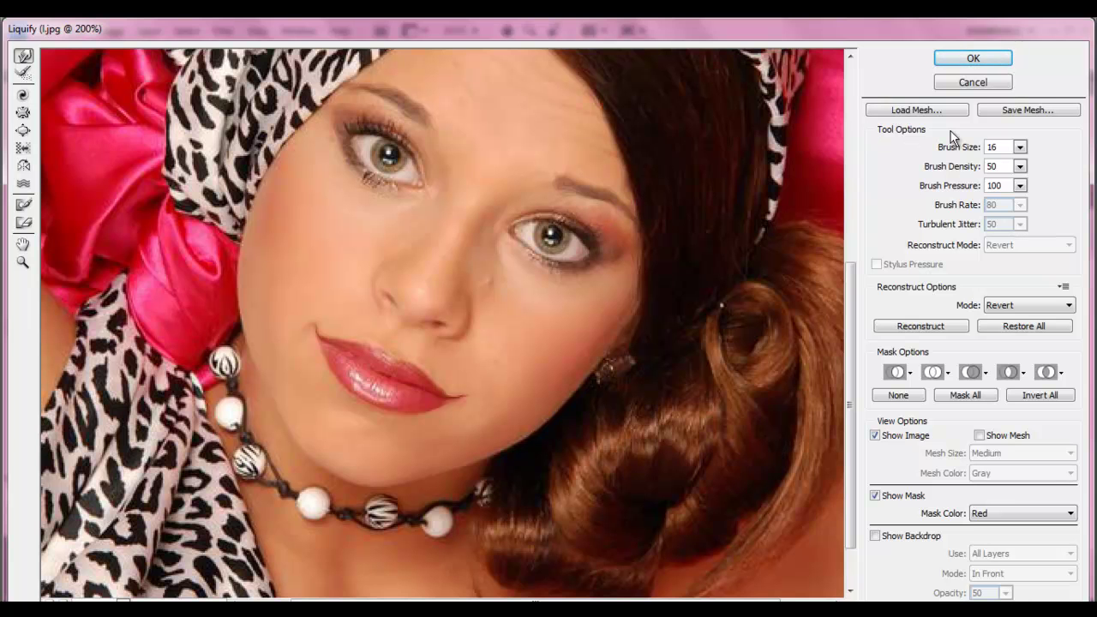
{"action": "left_click", "coordinate": [961, 64]}
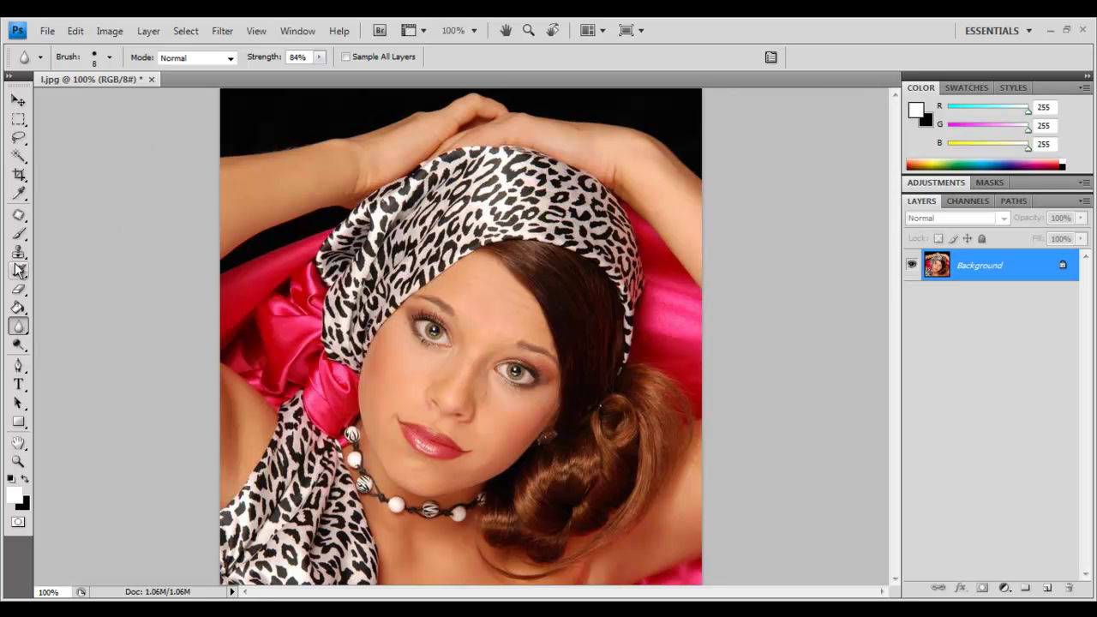
Try the Spot Healing Brush on the small blemish beside the nose, and undo that correction
{"action": "left_click", "coordinate": [19, 216]}
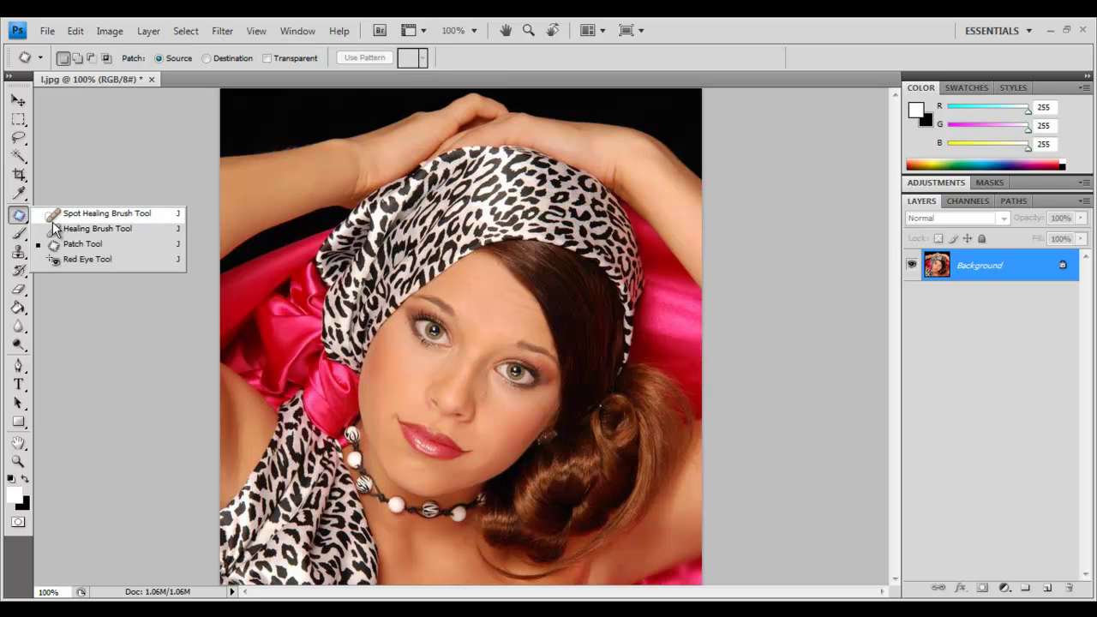
{"action": "left_click", "coordinate": [54, 216]}
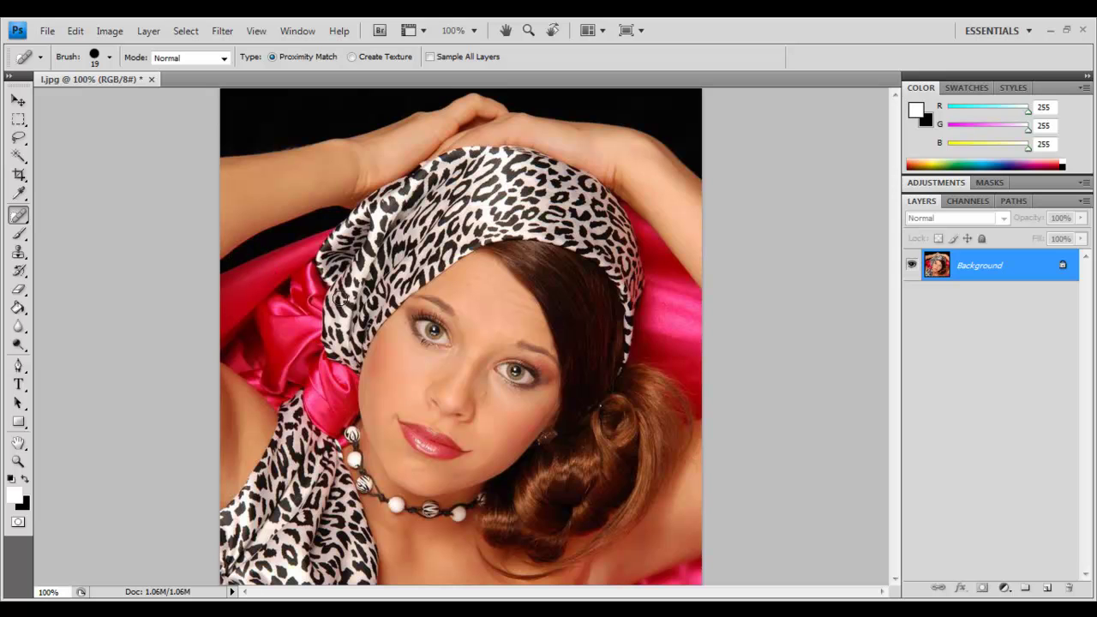
{"action": "key", "text": "ctrl+plus"}
{"action": "key", "text": "ctrl+plus"}
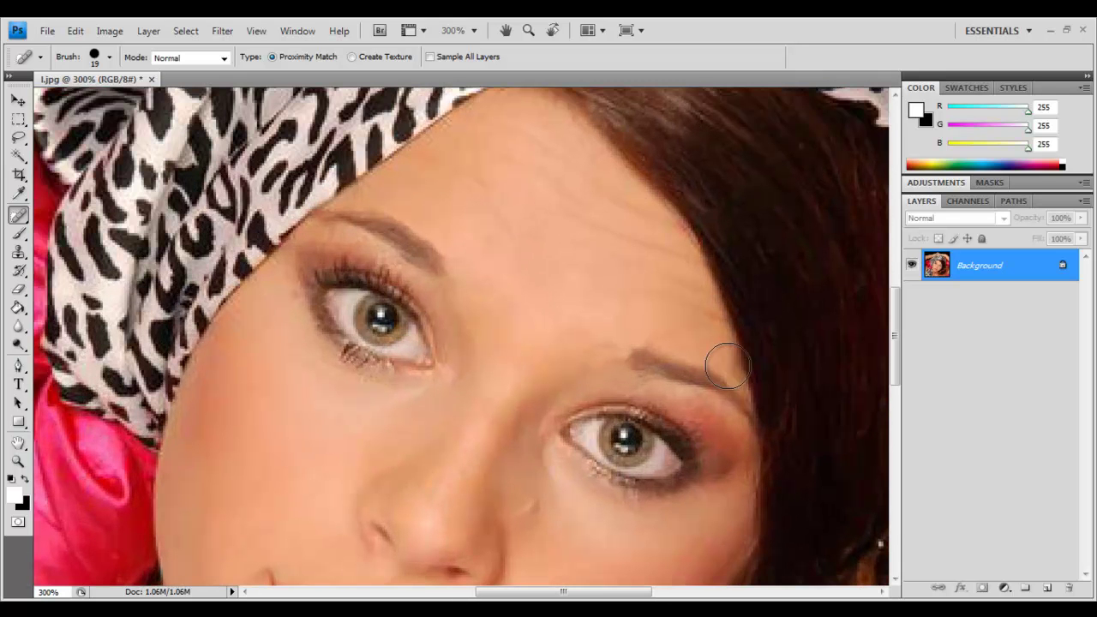
{"action": "left_click_drag", "start_coordinate": [894, 313], "coordinate": [893, 349]}
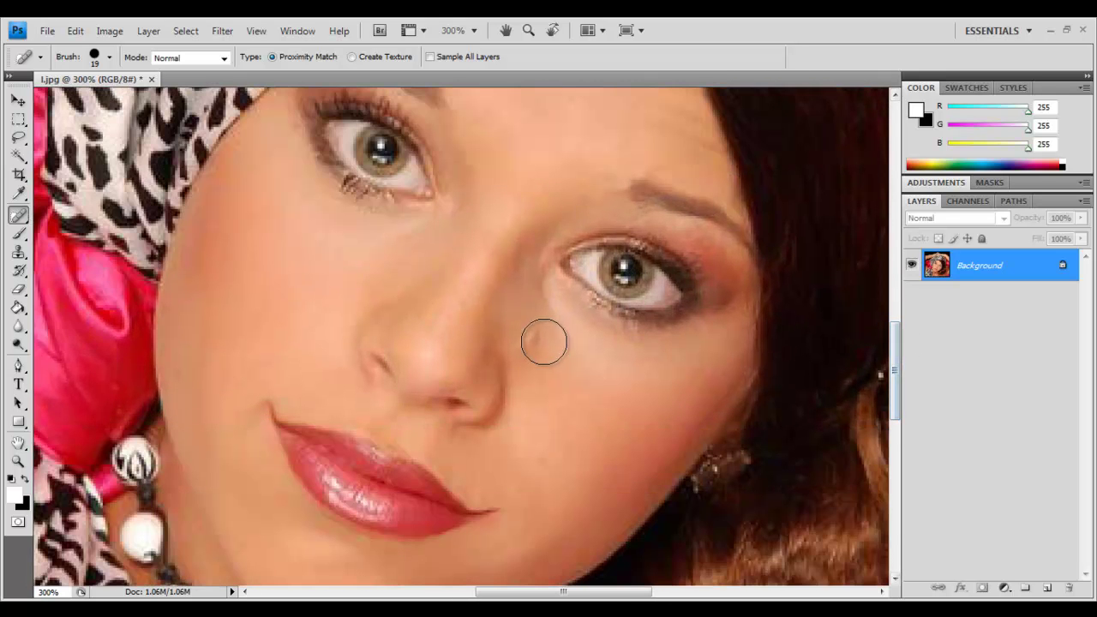
{"action": "left_click", "coordinate": [532, 339]}
{"action": "left_click", "coordinate": [588, 375], "text": "alt"}
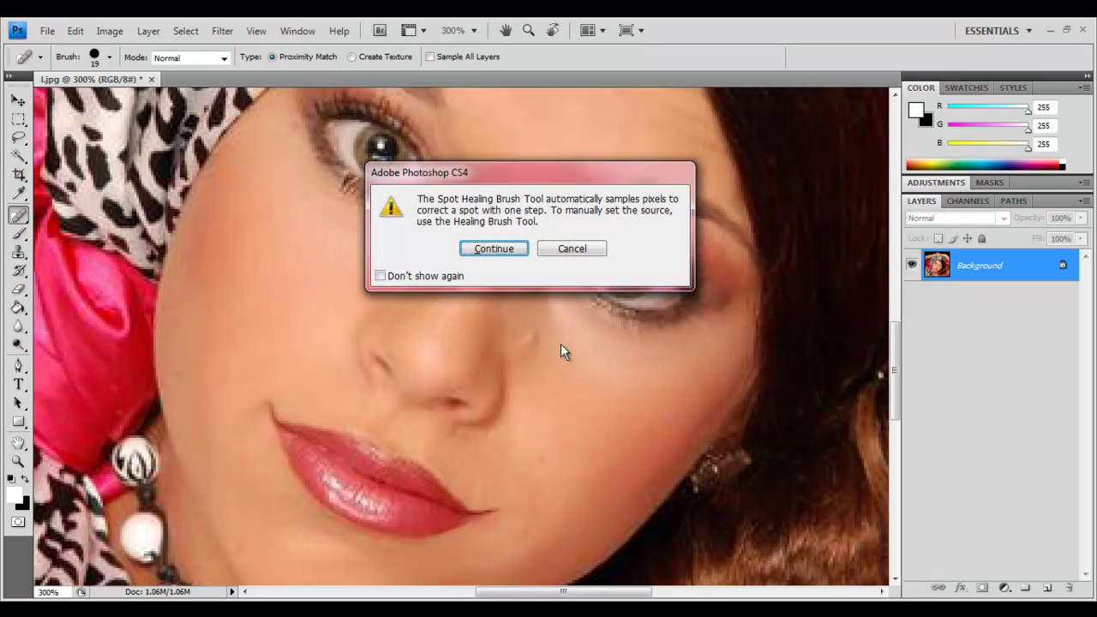
{"action": "left_click", "coordinate": [494, 248]}
{"action": "left_click", "coordinate": [527, 339]}
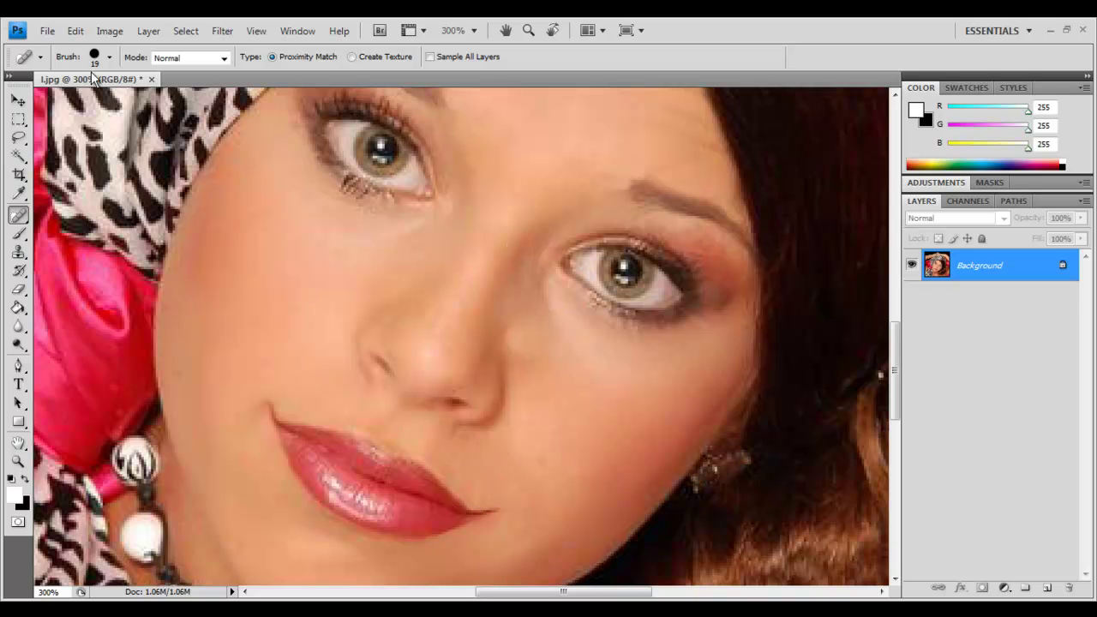
{"action": "left_click", "coordinate": [69, 33]}
{"action": "left_click", "coordinate": [90, 79]}
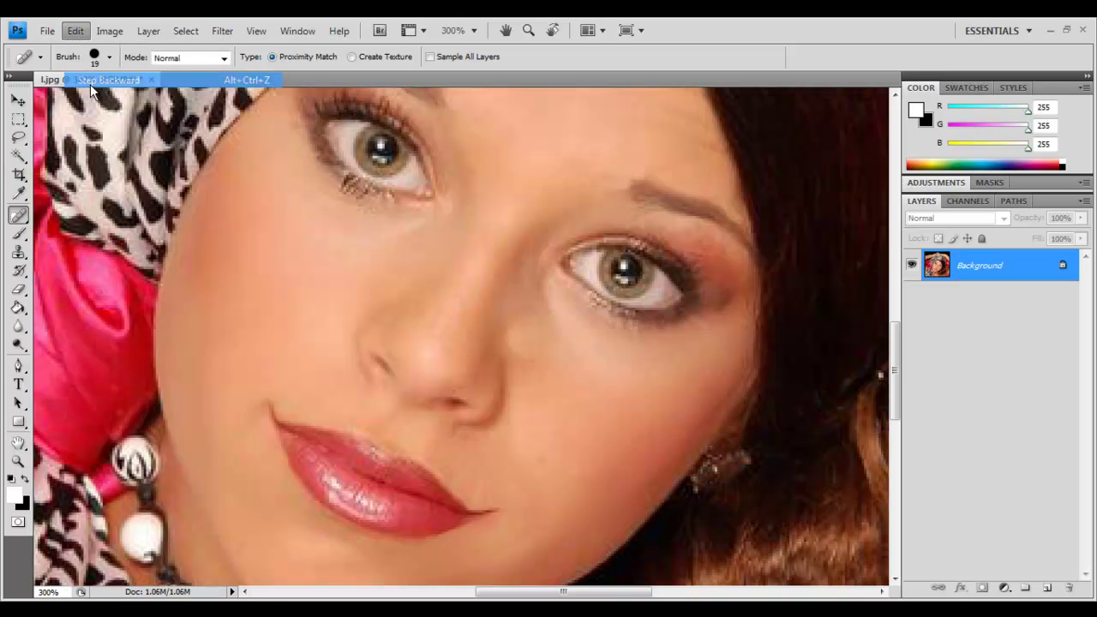
Remove the small blemish beside the nose with the Healing Brush, sampling clean skin from the nearby cheek
{"action": "left_click", "coordinate": [26, 214]}
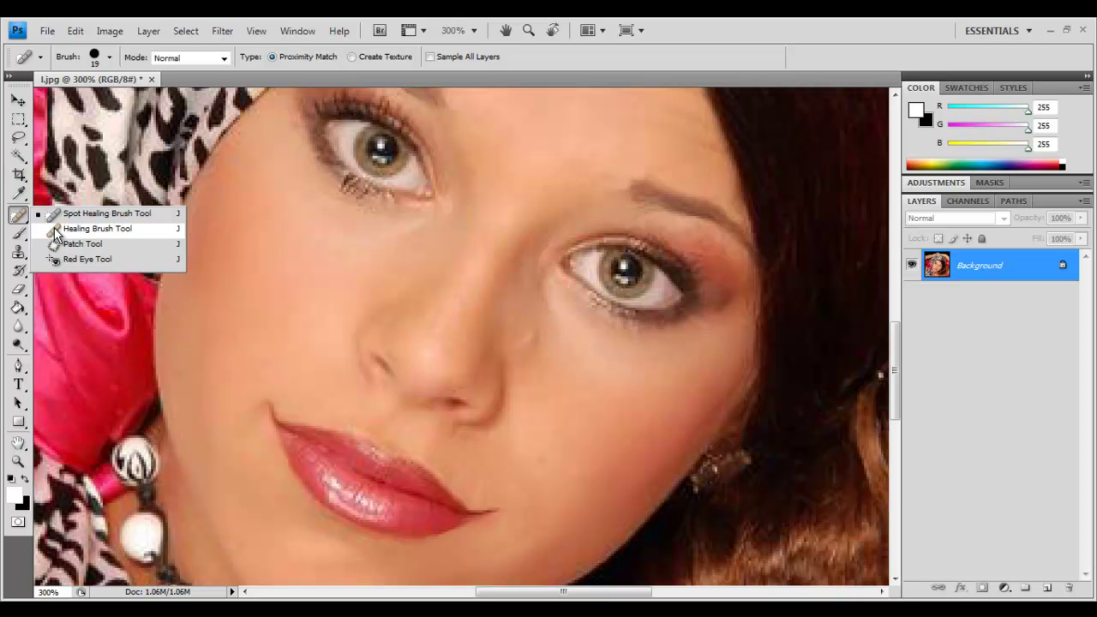
{"action": "left_click", "coordinate": [96, 229]}
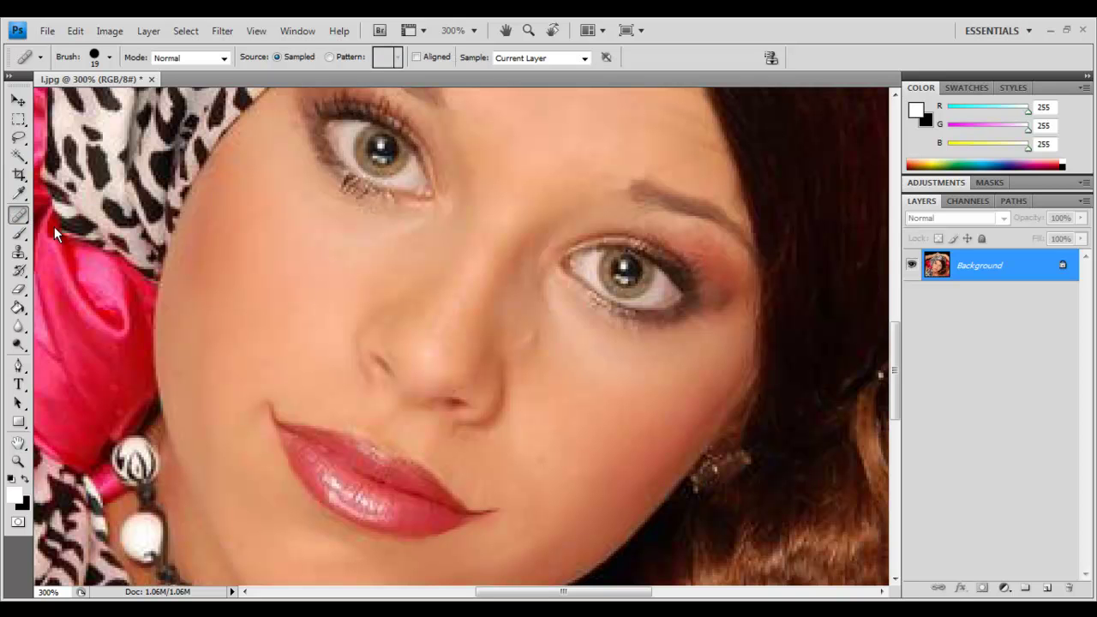
{"action": "left_click", "coordinate": [571, 355], "text": "alt"}
{"action": "left_click", "coordinate": [366, 420]}
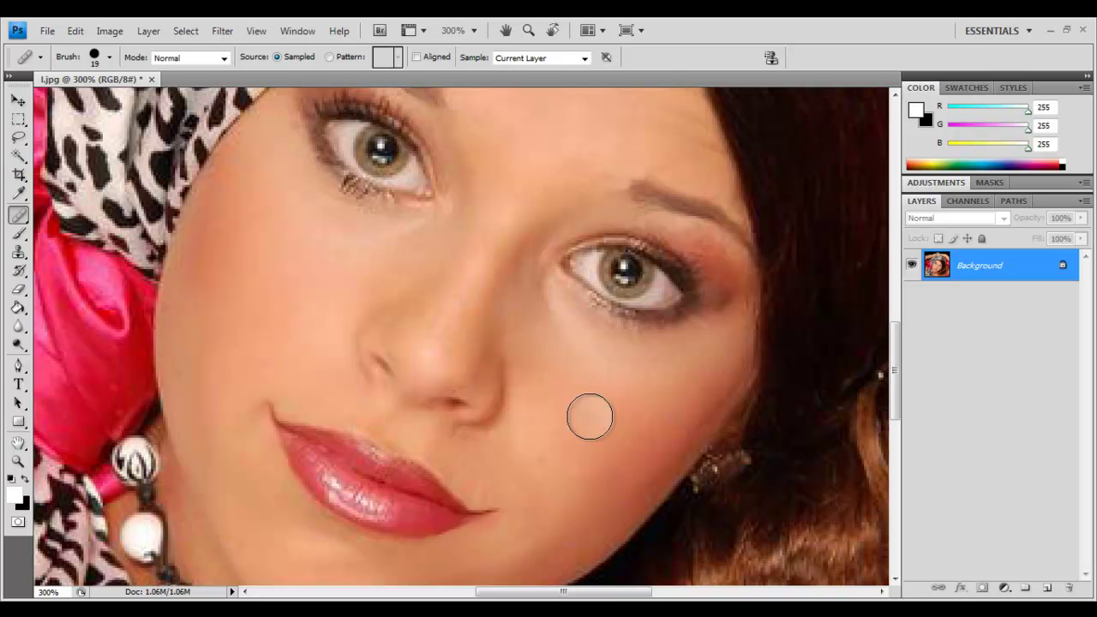
Try the Healing Brush on the forehead wrinkles using sampled forehead skin, and undo the last stroke
{"action": "key", "text": "ctrl+minus"}
{"action": "mouse_move", "coordinate": [594, 421]}
{"action": "left_mouse_down"}
{"action": "mouse_move", "coordinate": [595, 403]}
{"action": "mouse_move", "coordinate": [594, 421]}
{"action": "left_mouse_up"}
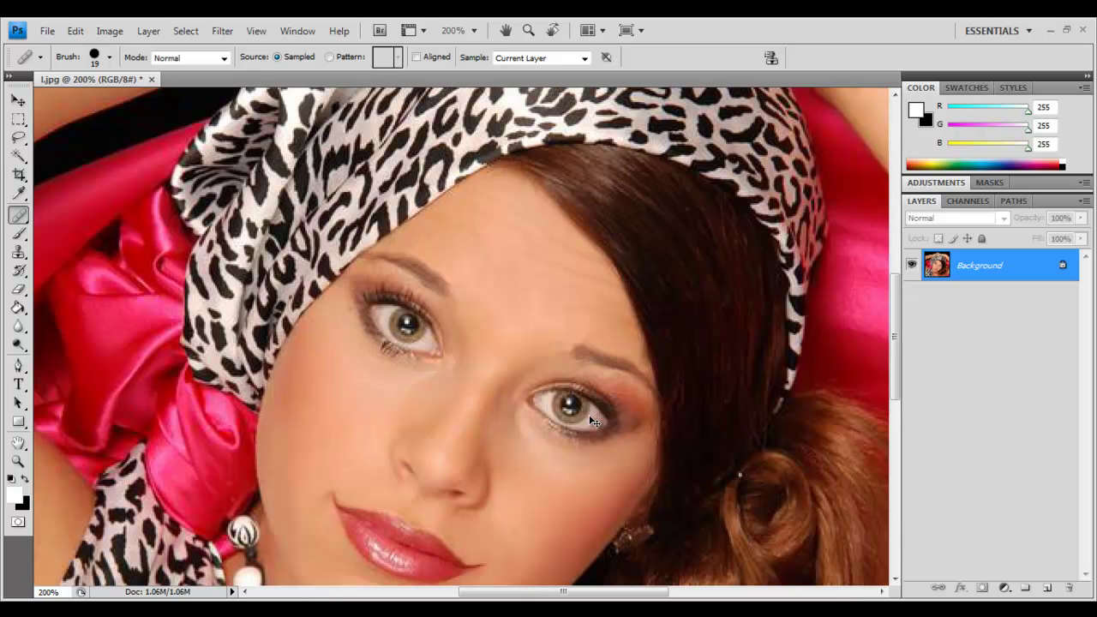
{"action": "left_click", "coordinate": [605, 288]}
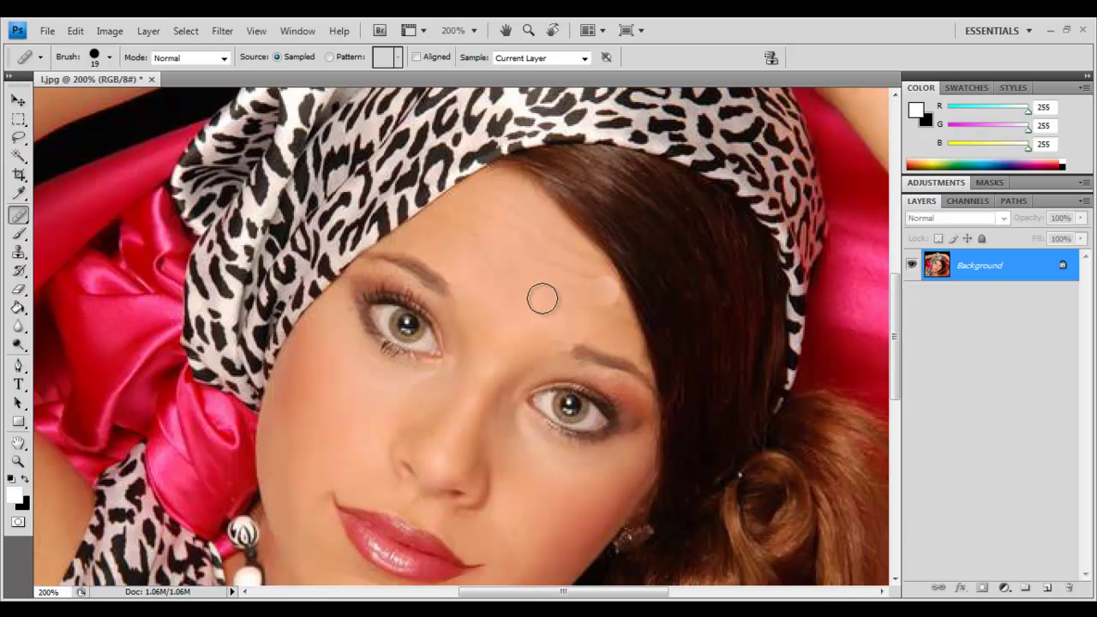
{"action": "left_click", "coordinate": [522, 276], "text": "alt"}
{"action": "left_click_drag", "start_coordinate": [463, 223], "coordinate": [591, 272]}
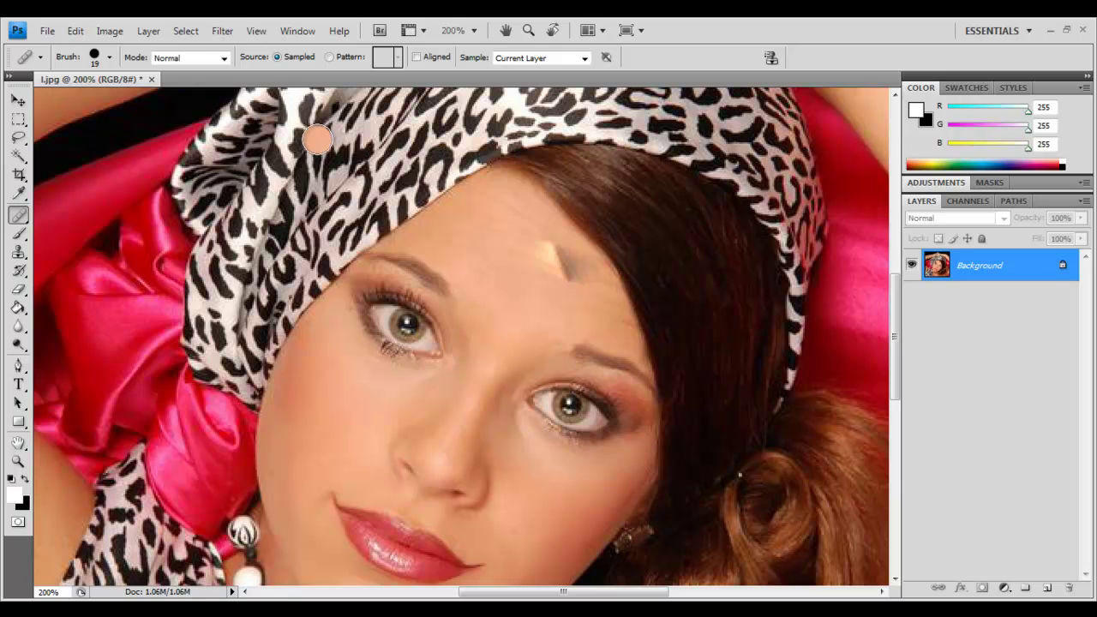
{"action": "left_click", "coordinate": [76, 31]}
{"action": "left_click", "coordinate": [101, 79]}
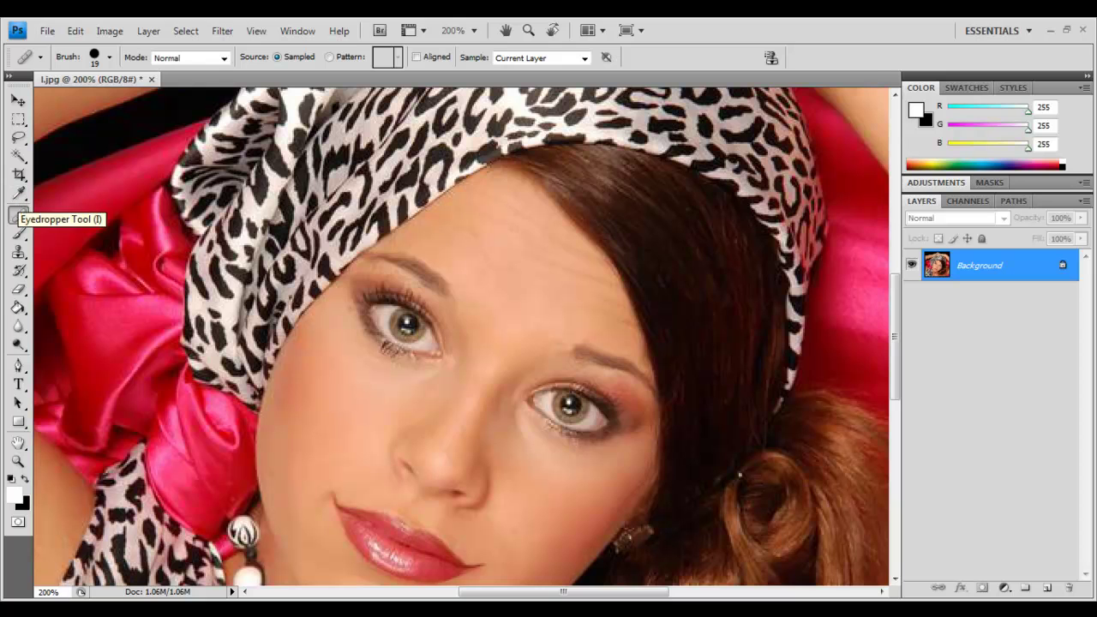
Try a Healing Brush stroke below the eye with skin sampled beside the nose, and step back through the recent healing changes
{"action": "left_click", "coordinate": [521, 448], "text": "alt"}
{"action": "mouse_move", "coordinate": [540, 474]}
{"action": "left_mouse_down"}
{"action": "mouse_move", "coordinate": [553, 466]}
{"action": "mouse_move", "coordinate": [539, 453]}
{"action": "mouse_move", "coordinate": [614, 476]}
{"action": "left_mouse_up"}
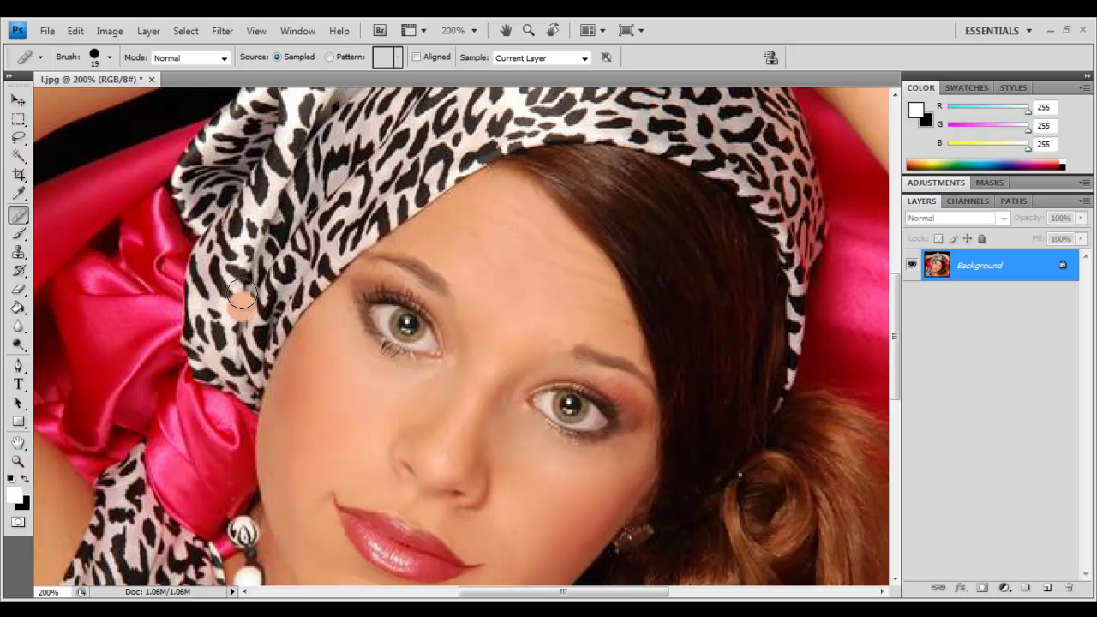
{"action": "left_click", "coordinate": [82, 31]}
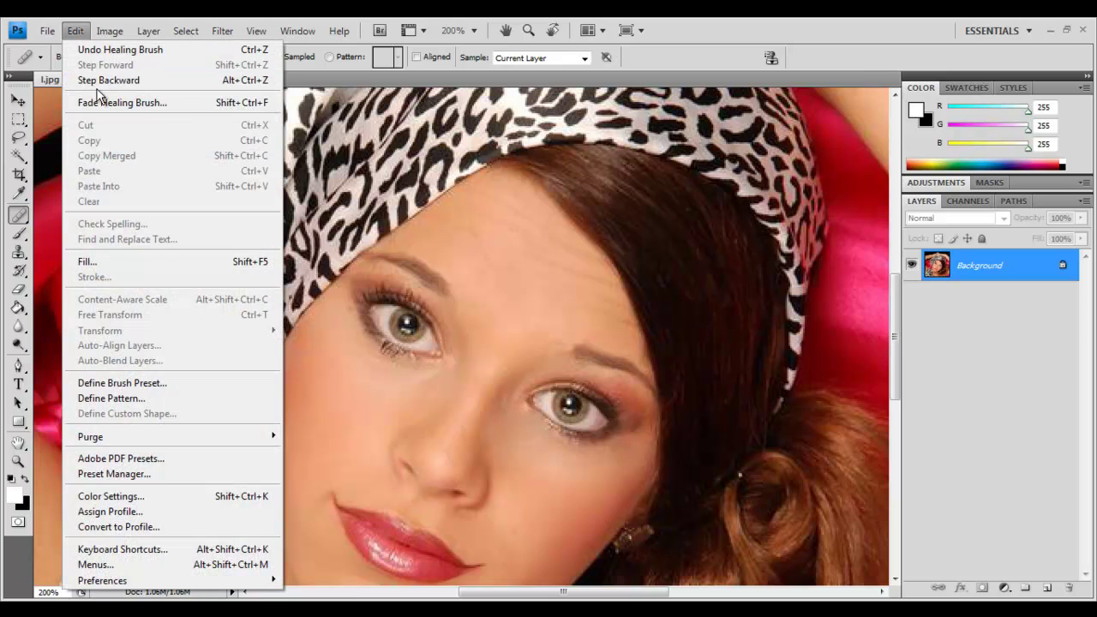
{"action": "left_click", "coordinate": [96, 81]}
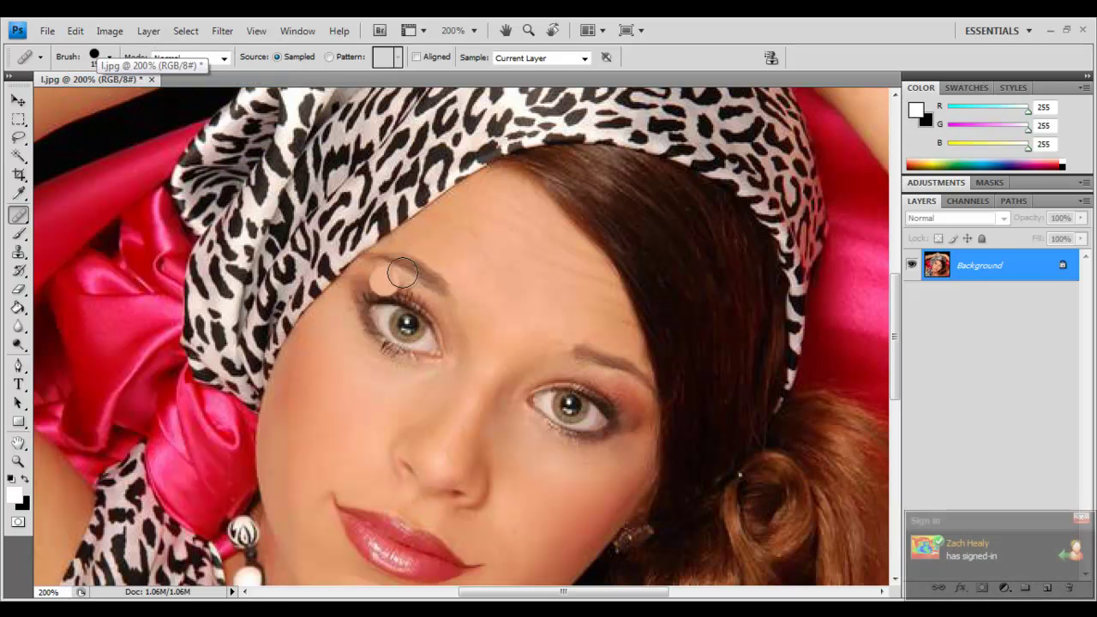
{"action": "left_click", "coordinate": [75, 31]}
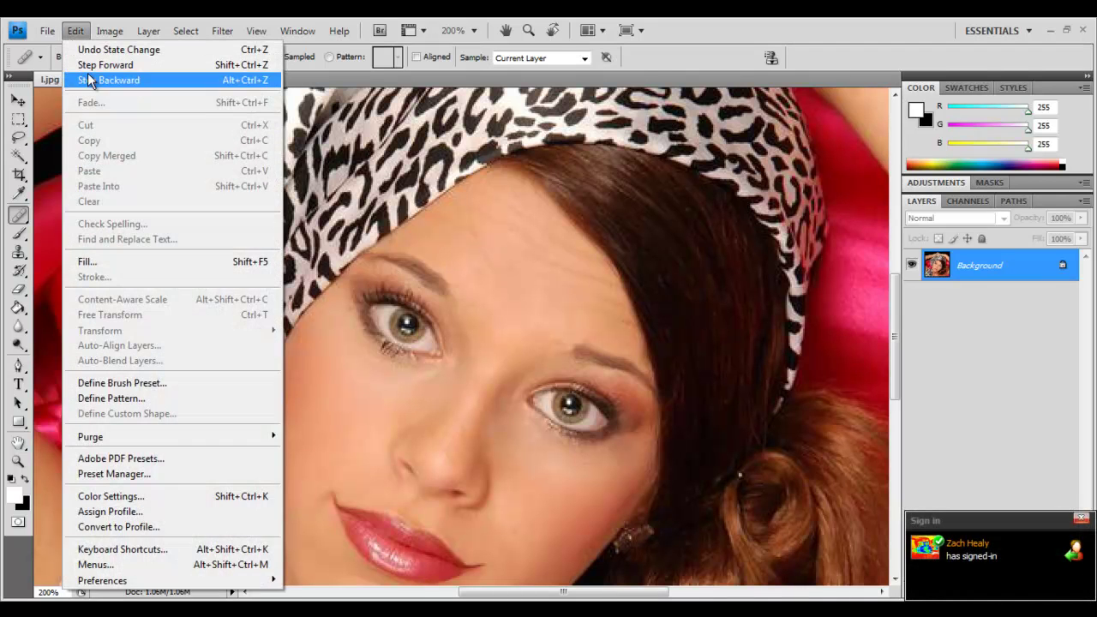
{"action": "left_click", "coordinate": [94, 79]}
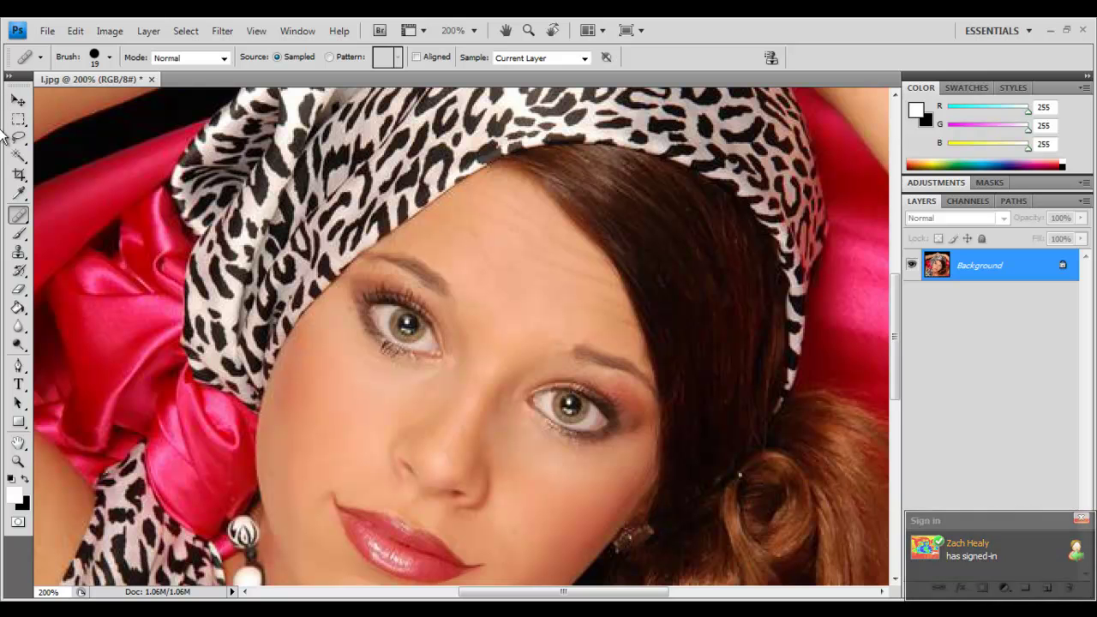
Try the Healing Brush around the eye at 400% zoom with skin sampled near the eyebrow, and undo it
{"action": "key", "text": "ctrl+plus"}
{"action": "key", "text": "ctrl+plus"}
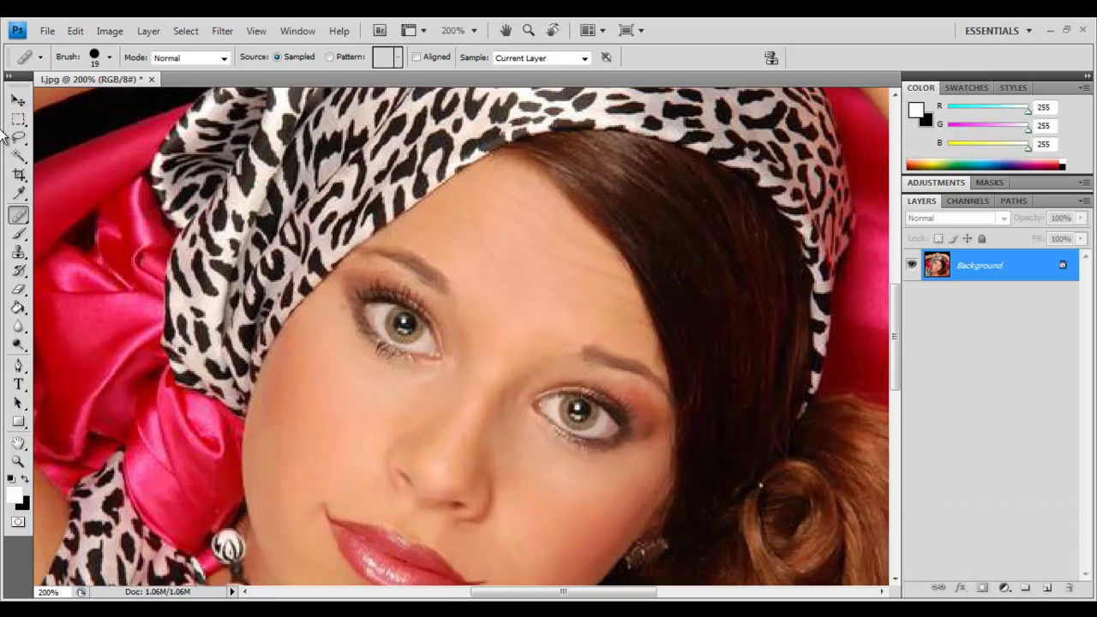
{"action": "left_click", "coordinate": [413, 245], "text": "alt"}
{"action": "mouse_move", "coordinate": [351, 319]}
{"action": "left_mouse_down"}
{"action": "mouse_move", "coordinate": [363, 314]}
{"action": "mouse_move", "coordinate": [395, 336]}
{"action": "left_mouse_up"}
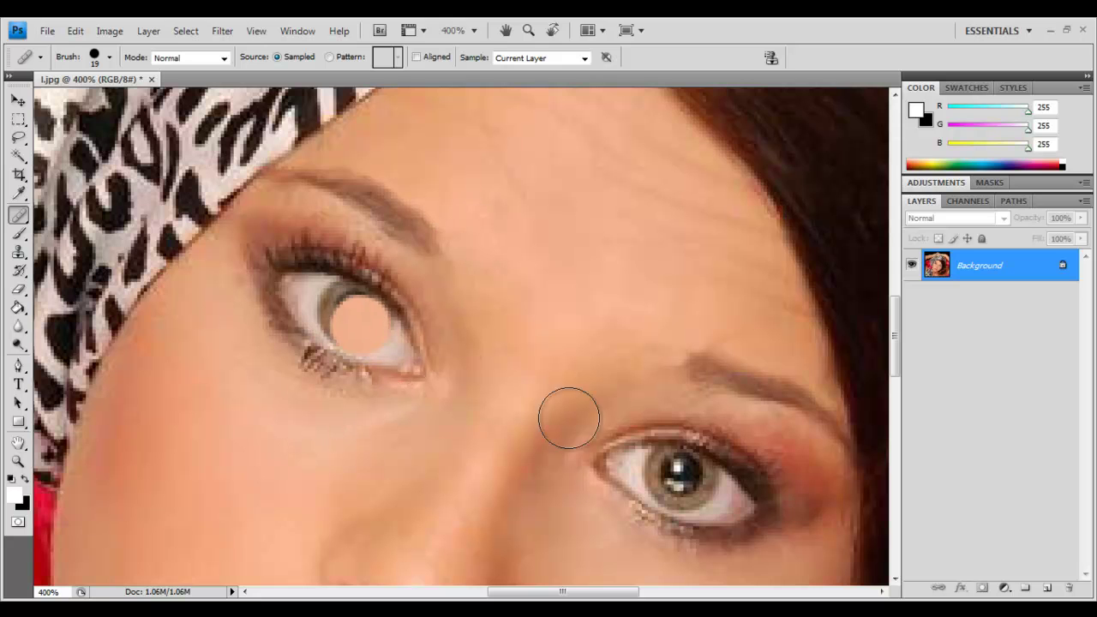
{"action": "key", "text": "ctrl+z"}
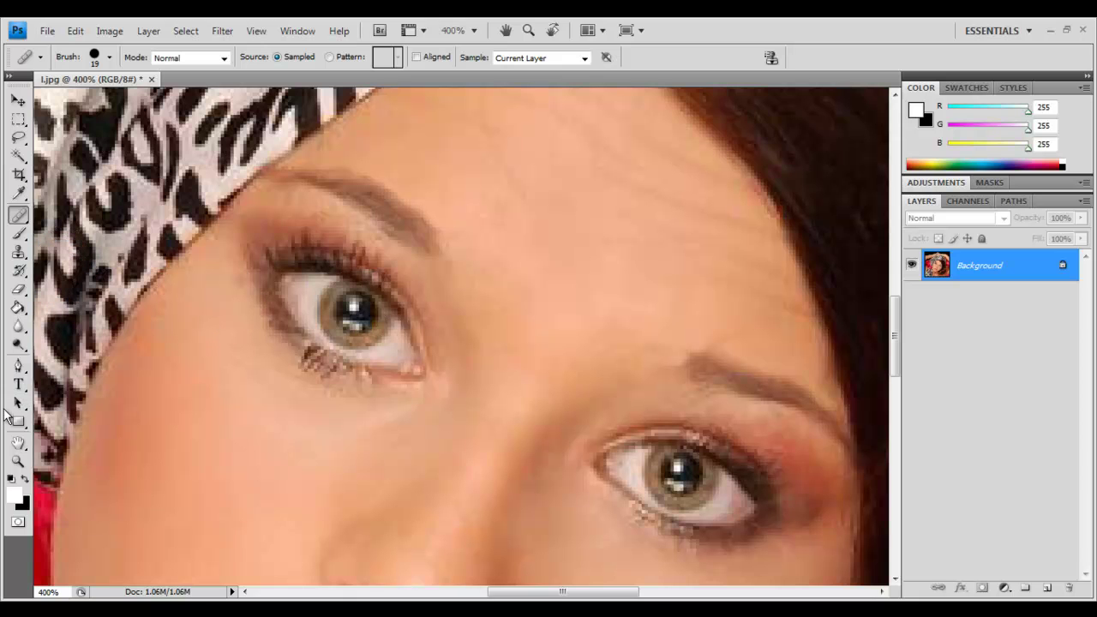
Set up the Dodge tool for midtones with 100% exposure and a soft 24 px brush
{"action": "left_click", "coordinate": [19, 345]}
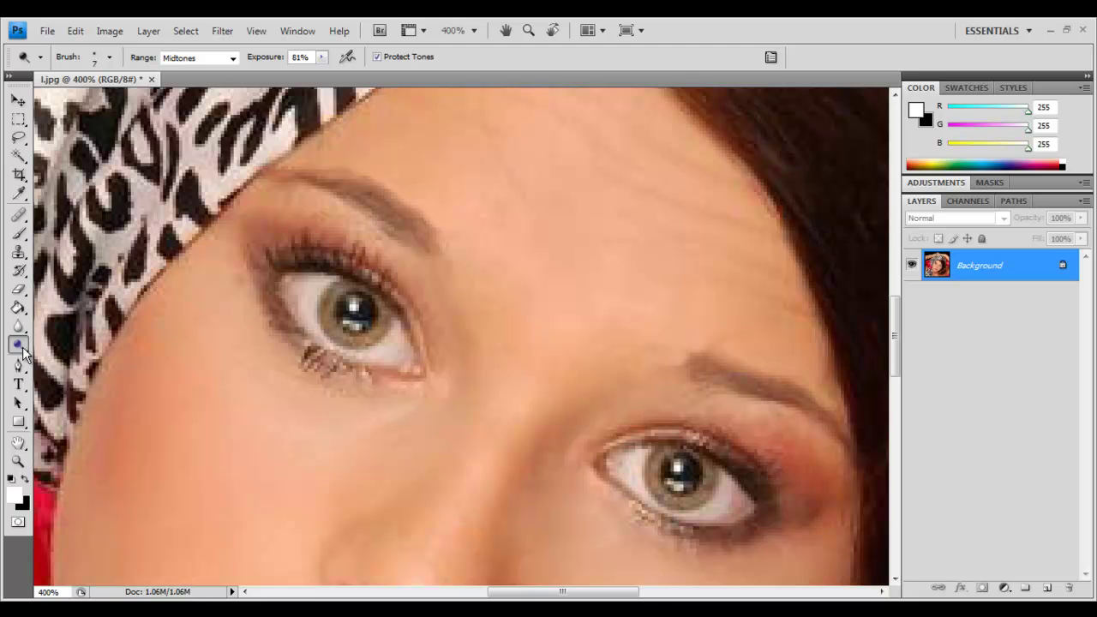
{"action": "left_click", "coordinate": [21, 346]}
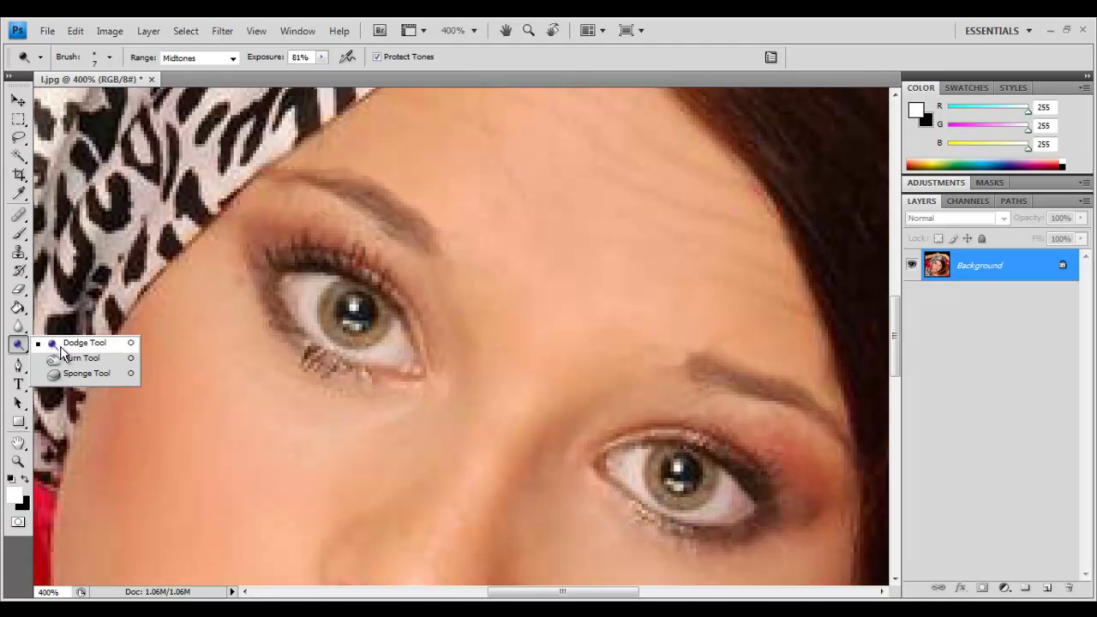
{"action": "left_click", "coordinate": [60, 344]}
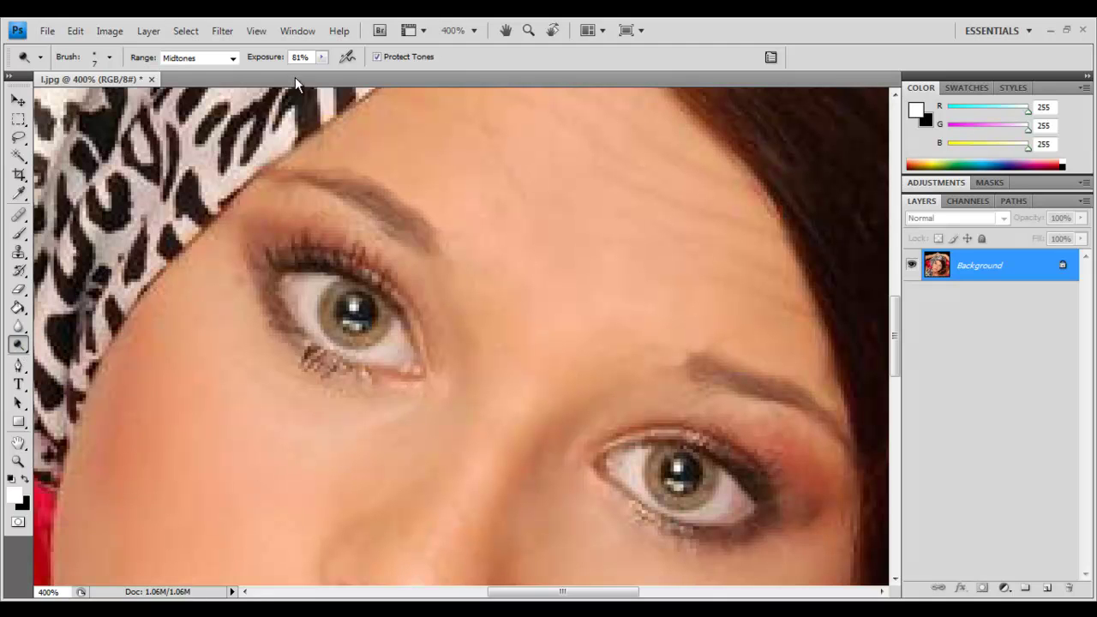
{"action": "left_click", "coordinate": [322, 56]}
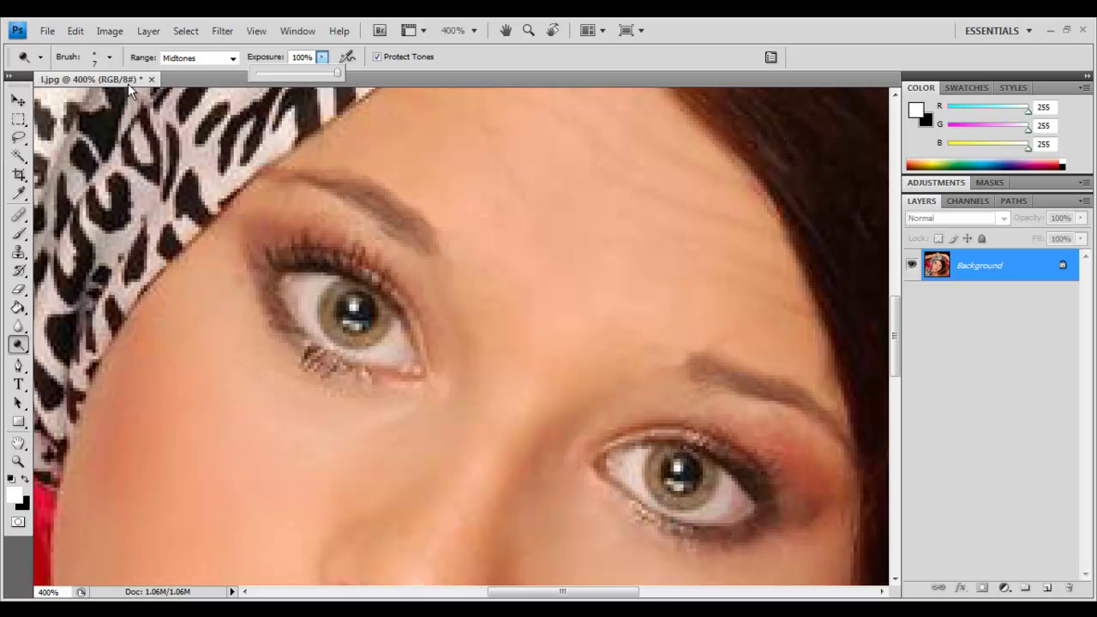
{"action": "left_click", "coordinate": [110, 58]}
{"action": "left_click", "coordinate": [110, 58]}
{"action": "left_click", "coordinate": [37, 101]}
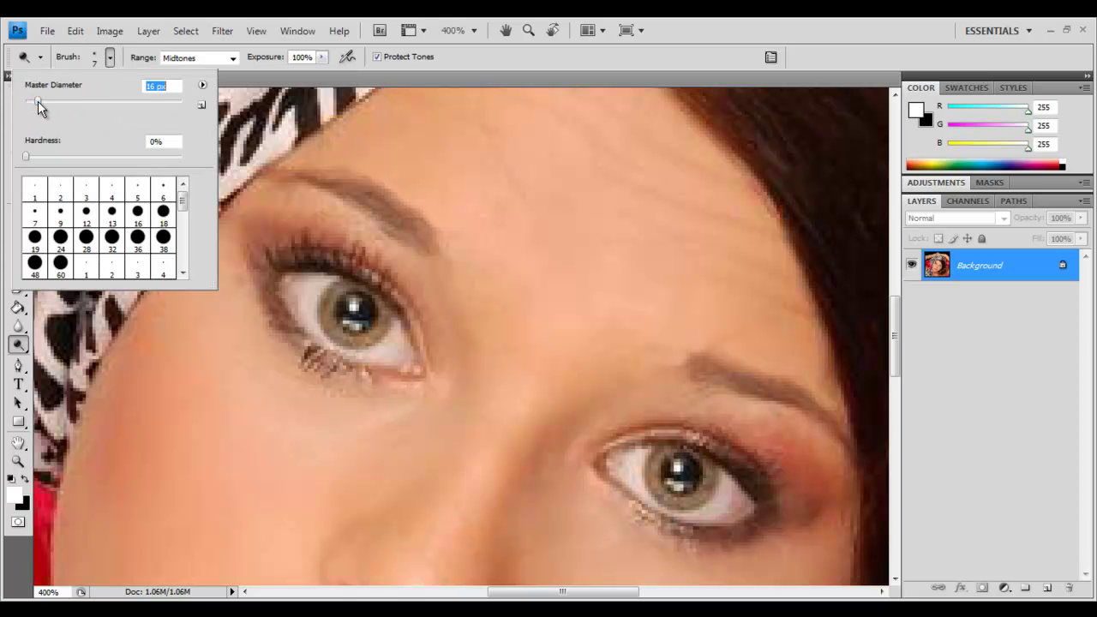
{"action": "left_click_drag", "start_coordinate": [294, 316], "coordinate": [341, 311]}
{"action": "left_click", "coordinate": [44, 101]}
Lighten the irises of both eyes with the Dodge tool and compare the result in the whole portrait
{"action": "left_click", "coordinate": [360, 317]}
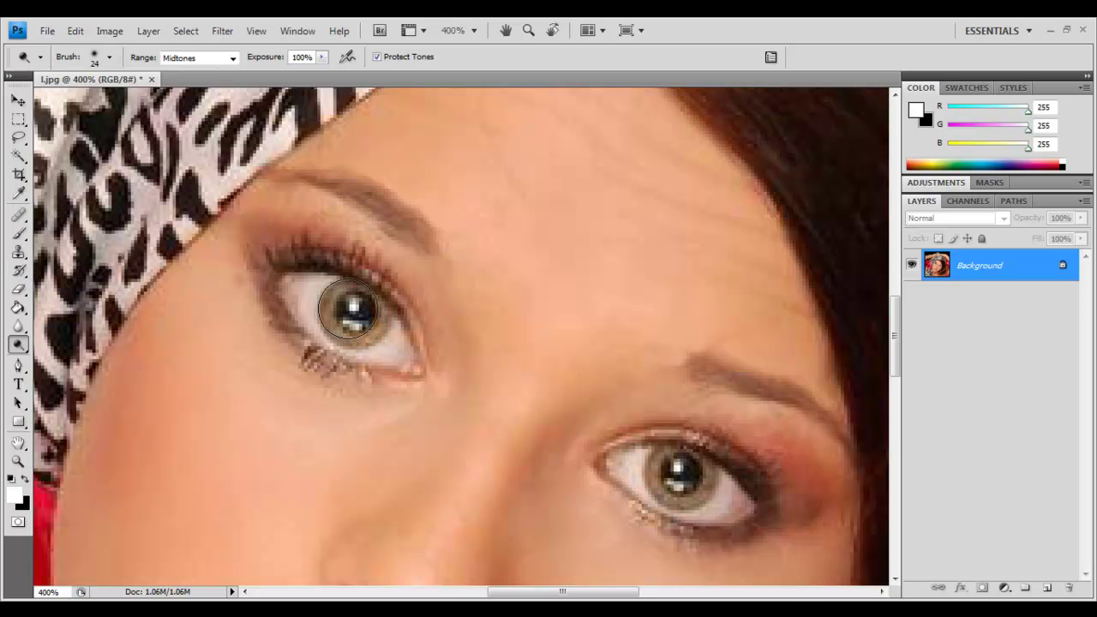
{"action": "mouse_move", "coordinate": [689, 492]}
{"action": "left_mouse_down"}
{"action": "mouse_move", "coordinate": [673, 479]}
{"action": "mouse_move", "coordinate": [682, 493]}
{"action": "left_mouse_up"}
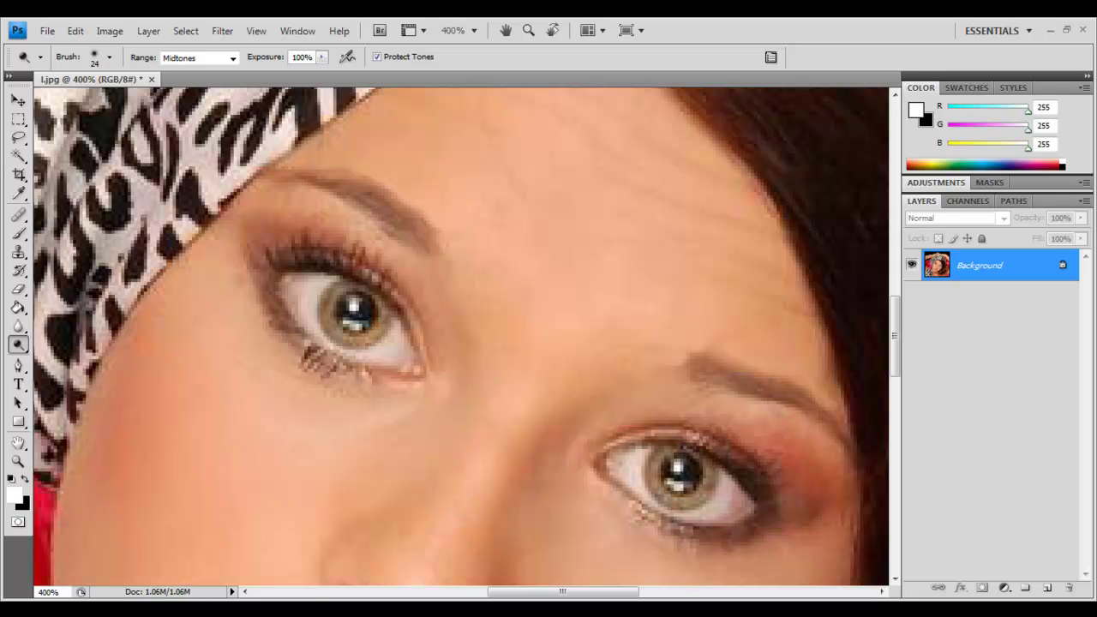
{"action": "key", "text": "ctrl+1"}
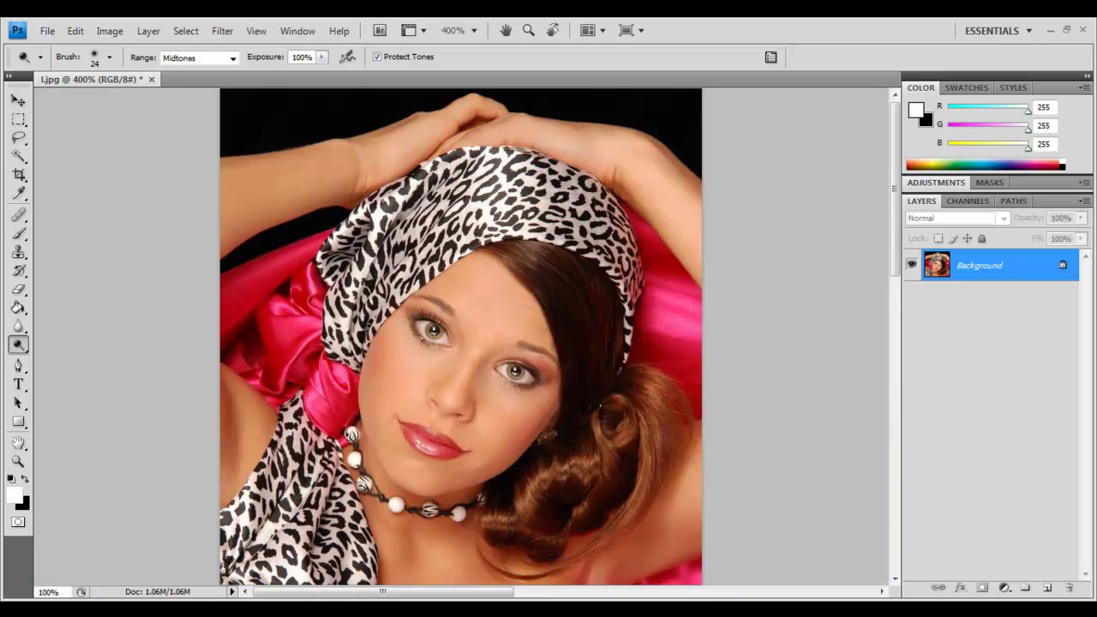
{"action": "key", "text": "ctrl+minus"}
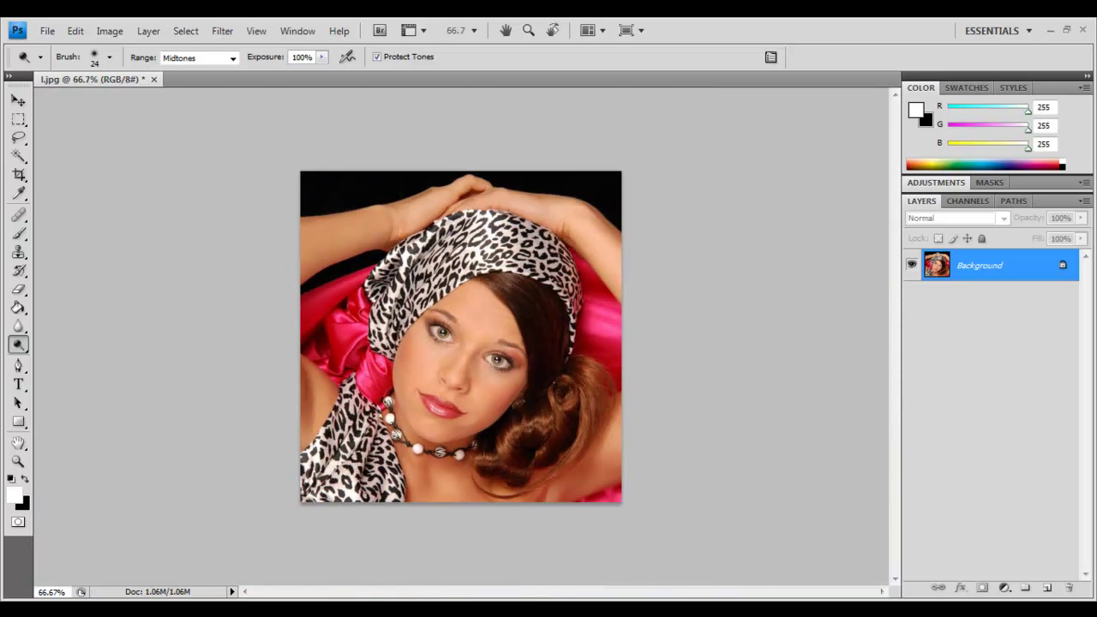
{"action": "key", "text": "ctrl+plus"}
{"action": "key", "text": "ctrl+plus"}
{"action": "key", "text": "ctrl+plus"}
{"action": "key", "text": "ctrl+plus"}
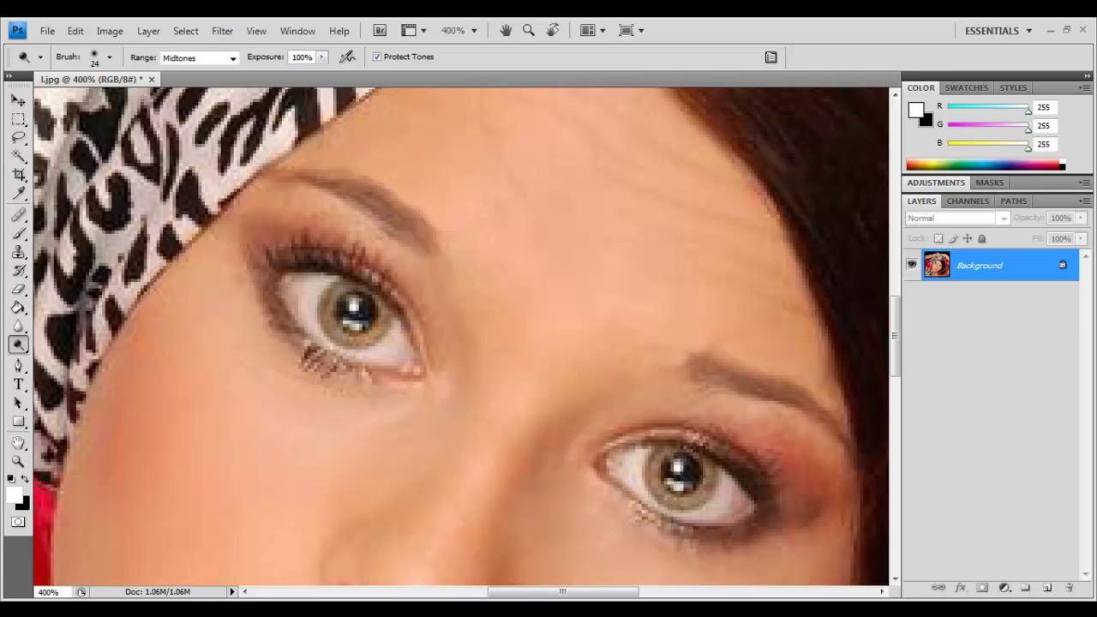
Set up the Brush tool with black paint, 71% opacity, 68% flow and a hard 12 px tip
{"action": "left_click", "coordinate": [24, 482]}
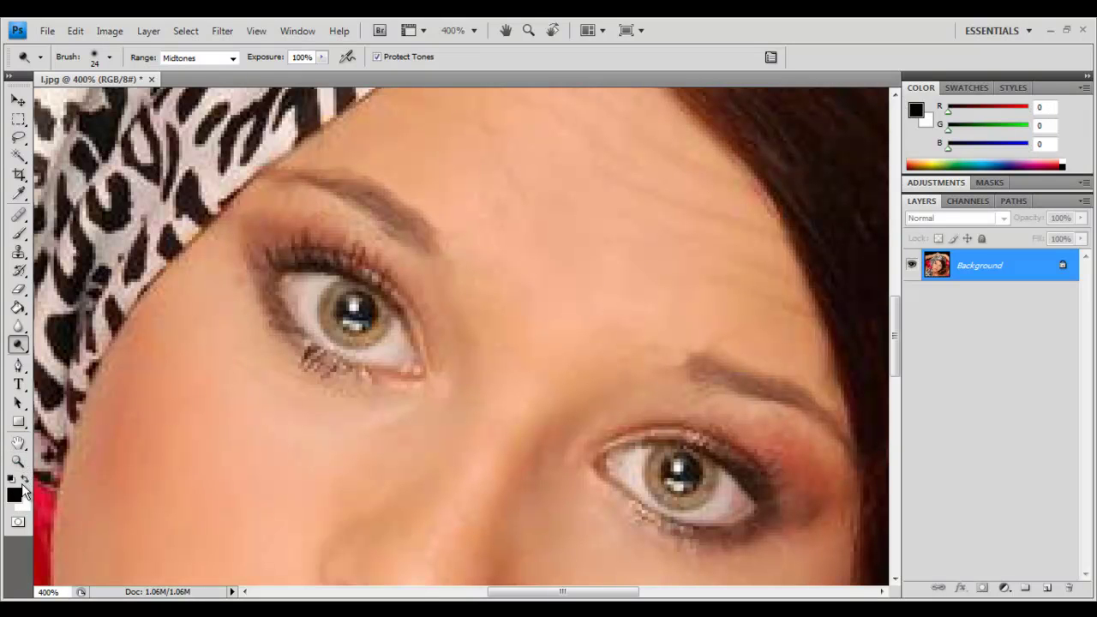
{"action": "left_click", "coordinate": [19, 233]}
{"action": "left_click", "coordinate": [337, 57]}
{"action": "left_click", "coordinate": [323, 73]}
{"action": "left_click", "coordinate": [411, 57]}
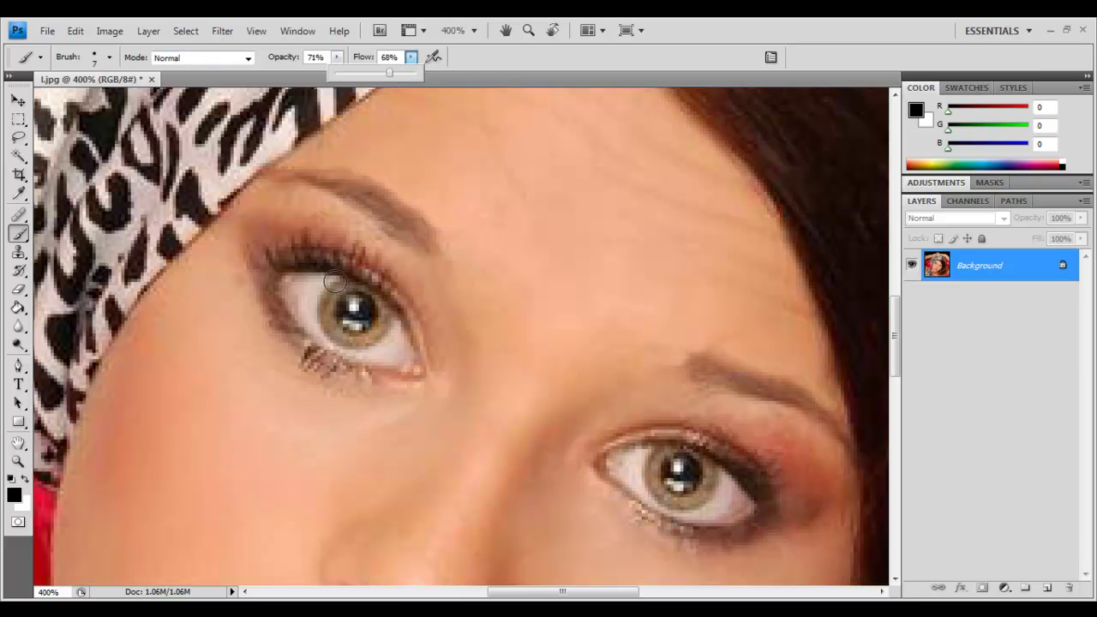
{"action": "left_click", "coordinate": [108, 55]}
{"action": "left_click_drag", "start_coordinate": [44, 103], "coordinate": [42, 106]}
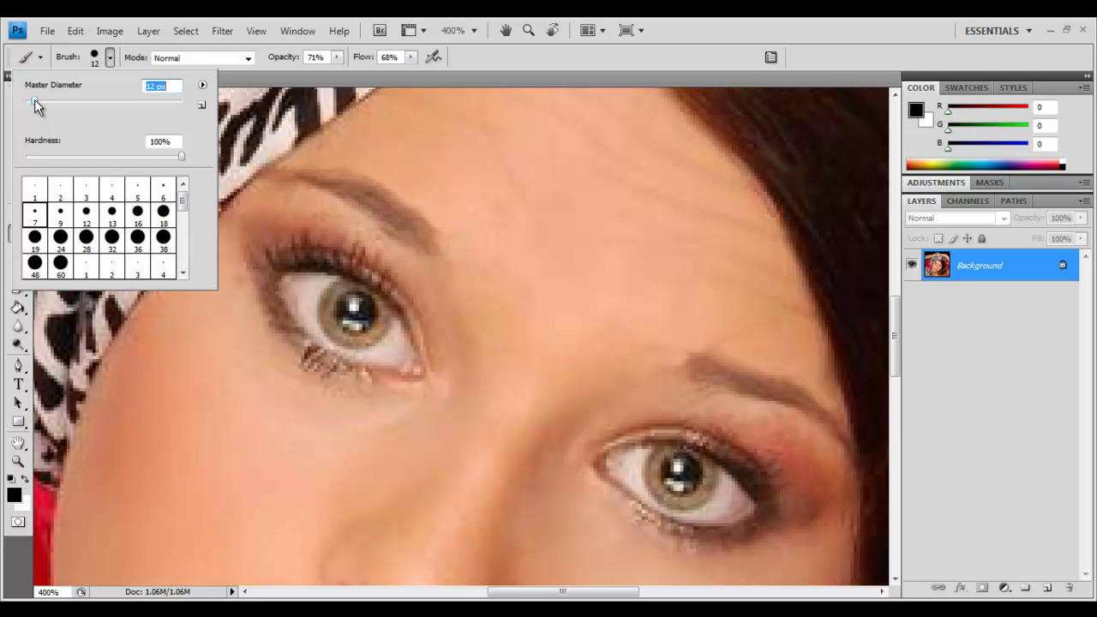
Paint over the pupils of both eyes in black, covering the original light reflections
{"action": "left_click", "coordinate": [347, 300]}
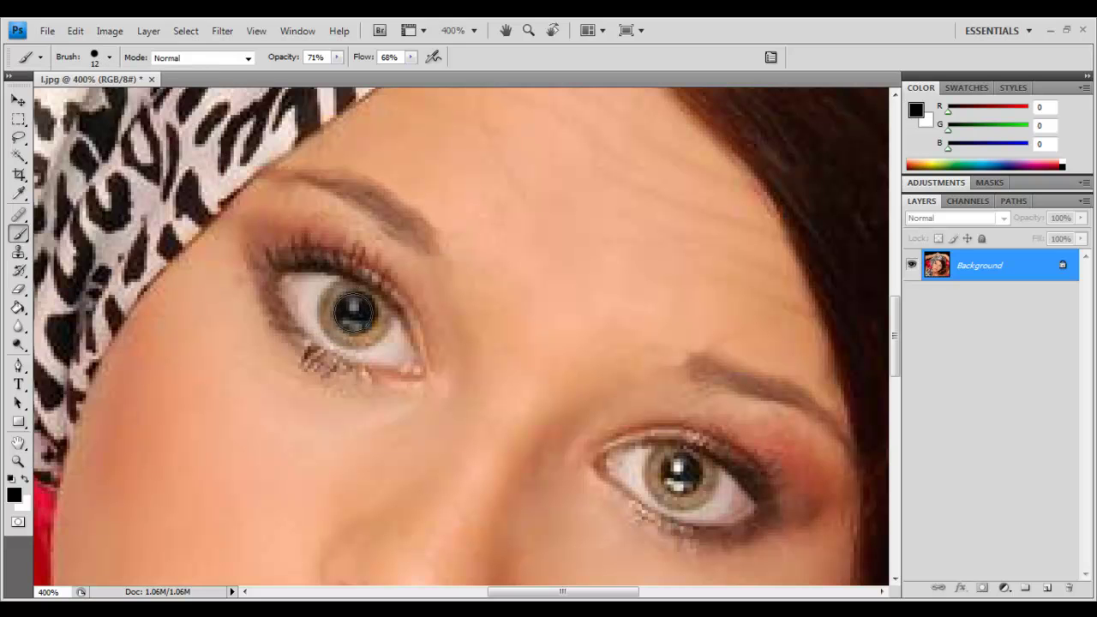
{"action": "left_click_drag", "start_coordinate": [350, 307], "coordinate": [353, 314]}
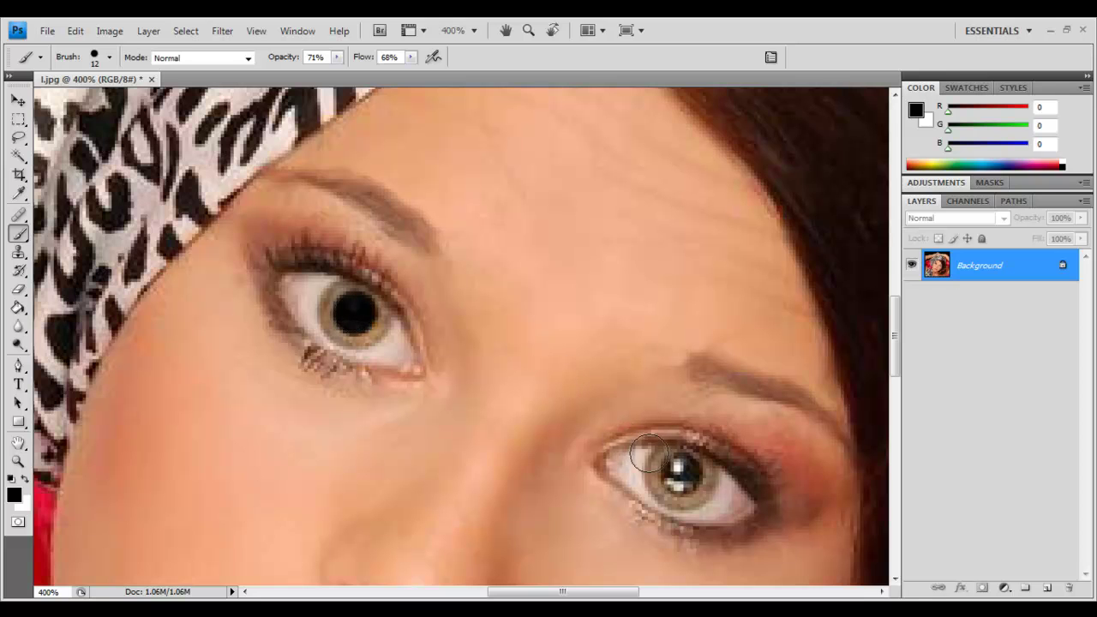
{"action": "left_click", "coordinate": [682, 472]}
{"action": "left_click_drag", "start_coordinate": [681, 471], "coordinate": [678, 475]}
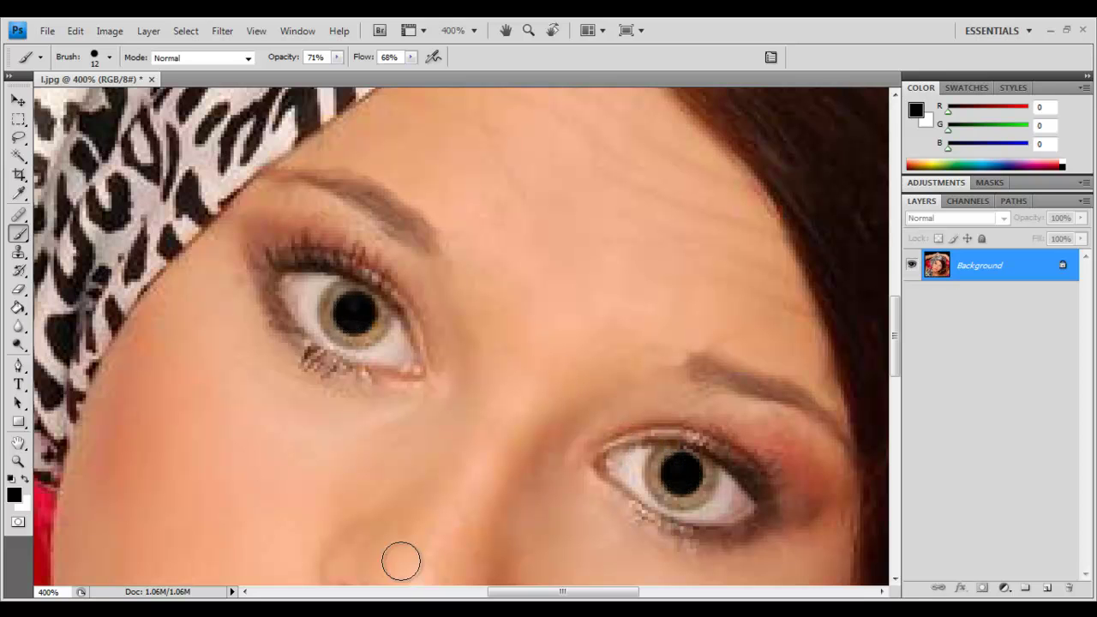
{"action": "scroll", "coordinate": [405, 537], "scroll_direction": "down", "scroll_amount": 4}
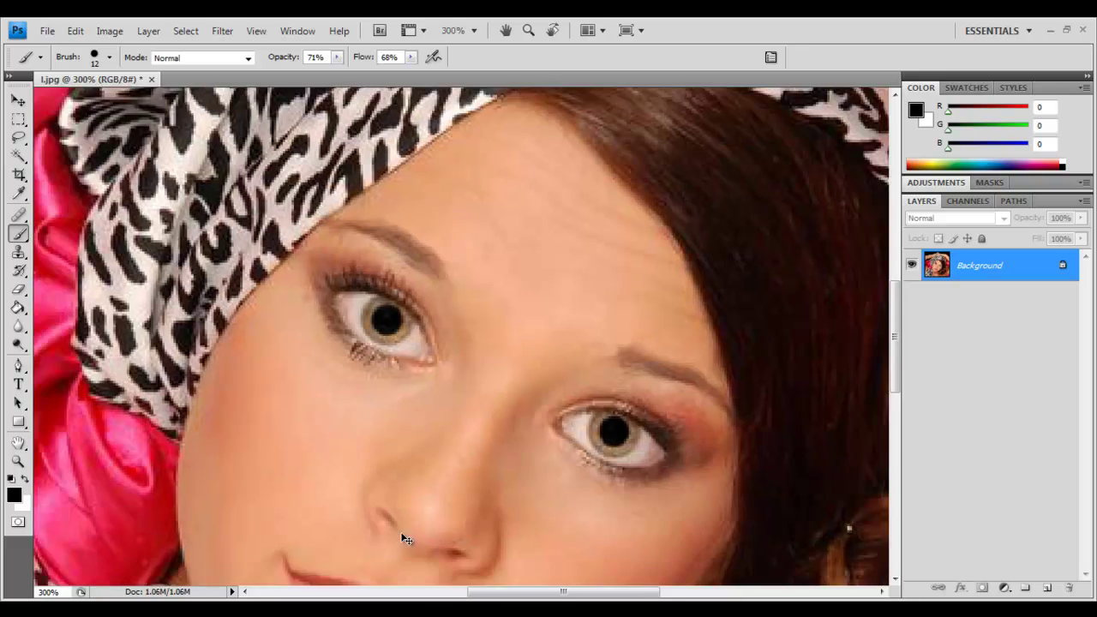
{"action": "scroll", "coordinate": [404, 537], "scroll_direction": "up", "scroll_amount": 5}
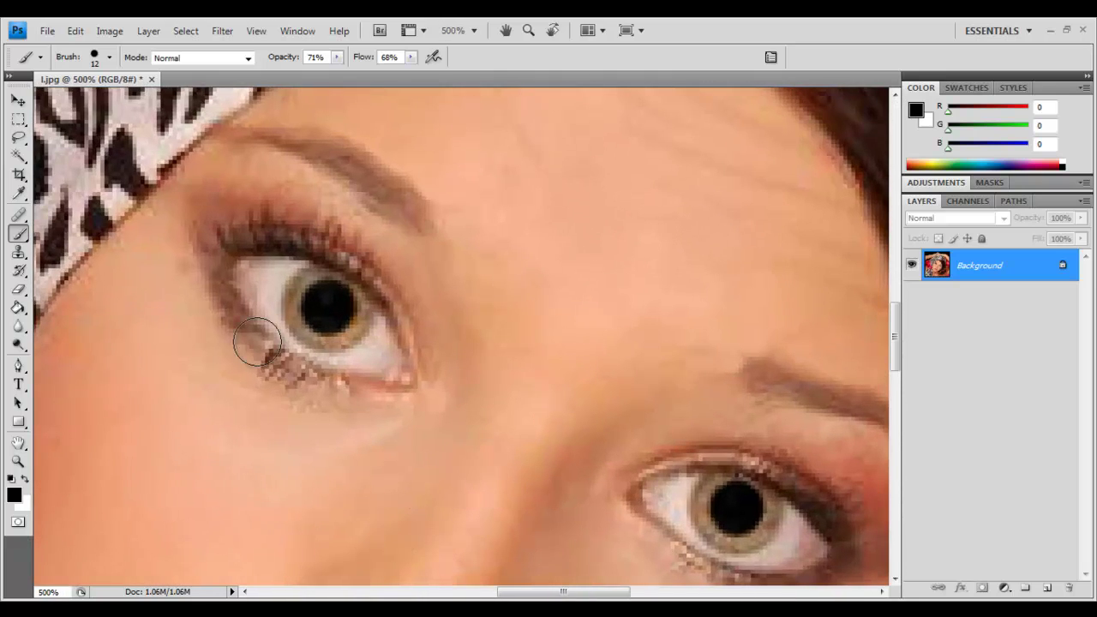
Switch the brush to white paint with 58% opacity, 50% flow and a 3 px tip
{"action": "left_click", "coordinate": [27, 483]}
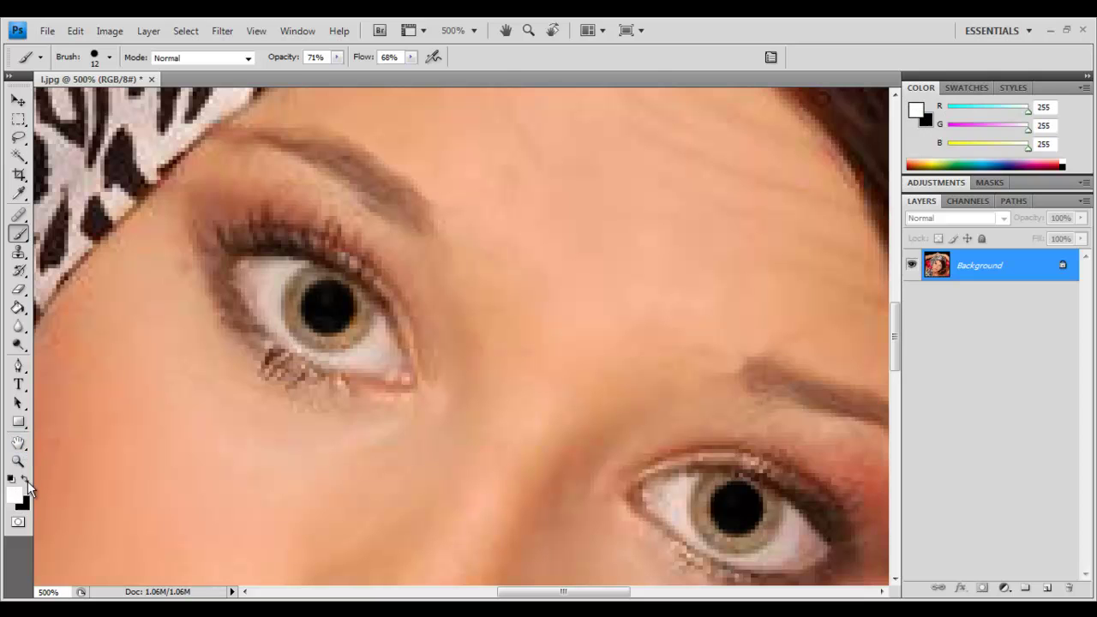
{"action": "left_click", "coordinate": [335, 58]}
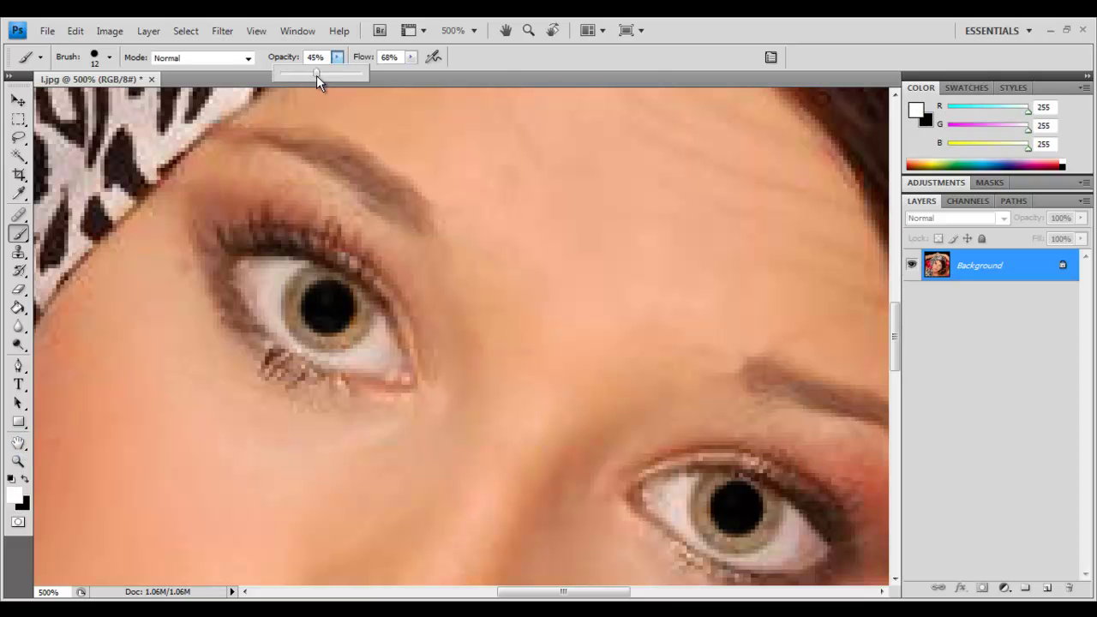
{"action": "left_click", "coordinate": [412, 56]}
{"action": "left_click_drag", "start_coordinate": [412, 73], "coordinate": [397, 72]}
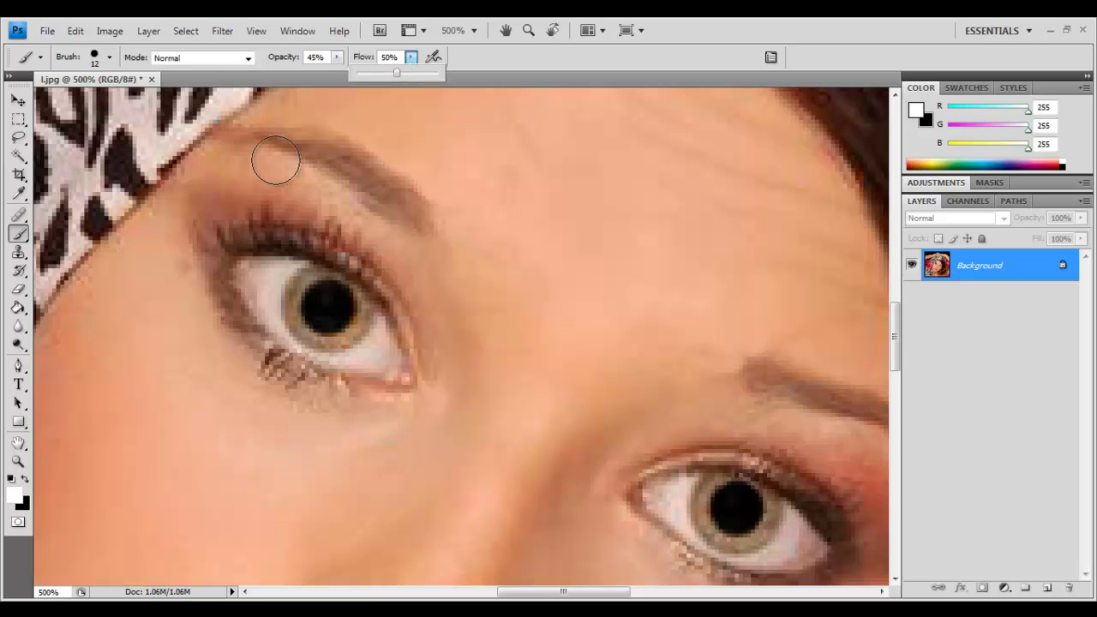
{"action": "left_click", "coordinate": [338, 58]}
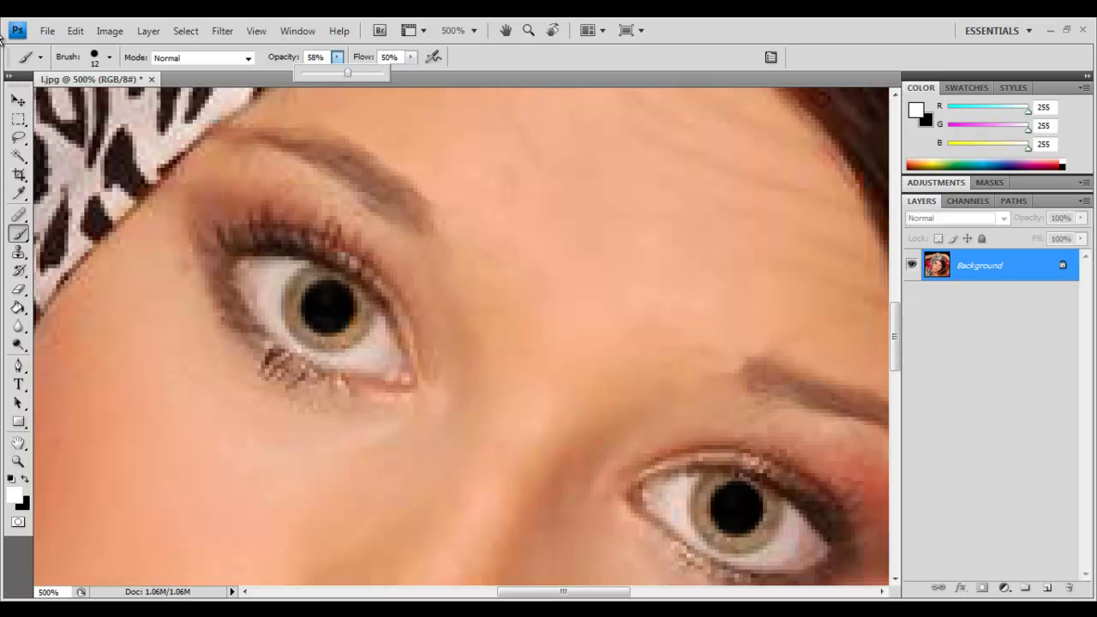
{"action": "left_click", "coordinate": [107, 60]}
{"action": "left_click", "coordinate": [113, 189]}
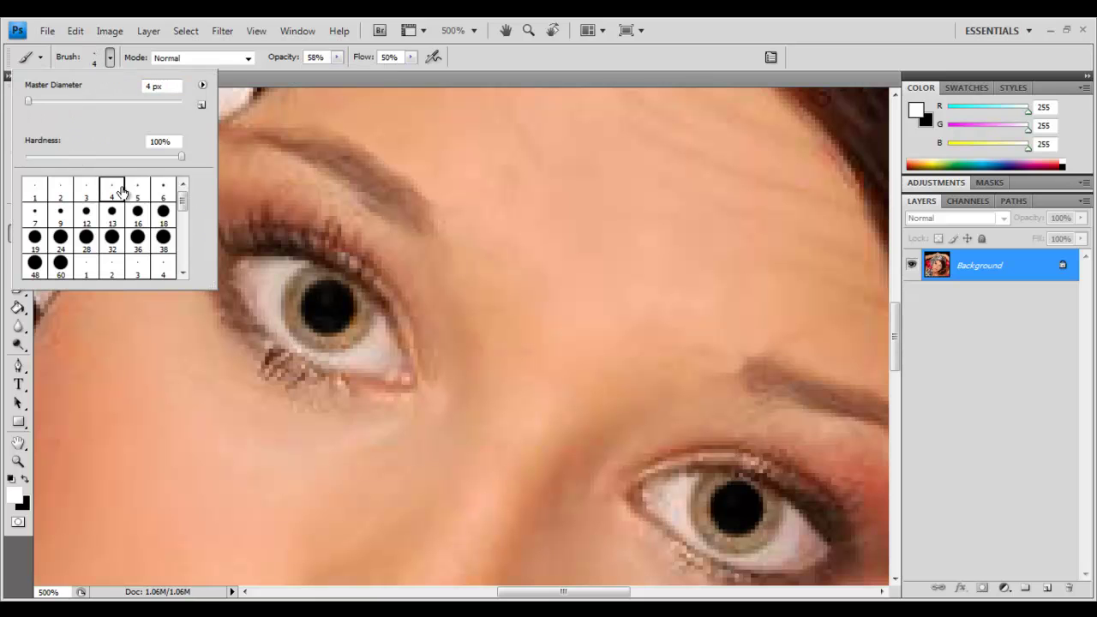
{"action": "left_click", "coordinate": [94, 197]}
Paint small white reflections at the upper right and lower left of the left-hand eye's pupil
{"action": "left_click", "coordinate": [341, 294]}
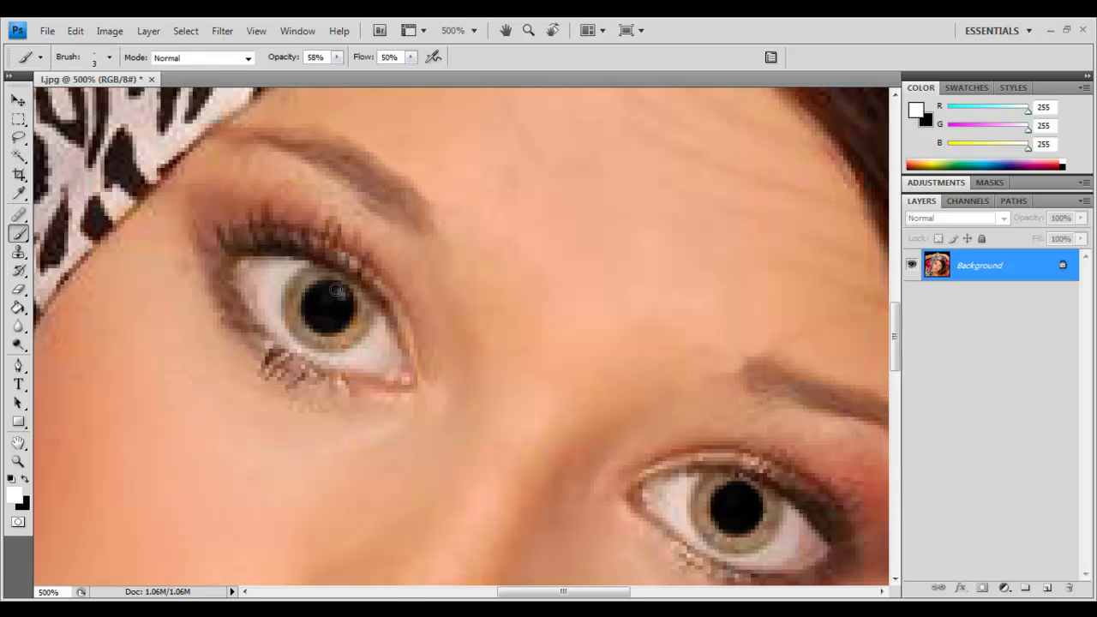
{"action": "left_click_drag", "start_coordinate": [336, 290], "coordinate": [343, 296]}
{"action": "left_click_drag", "start_coordinate": [339, 291], "coordinate": [341, 293]}
{"action": "left_click_drag", "start_coordinate": [331, 290], "coordinate": [337, 290]}
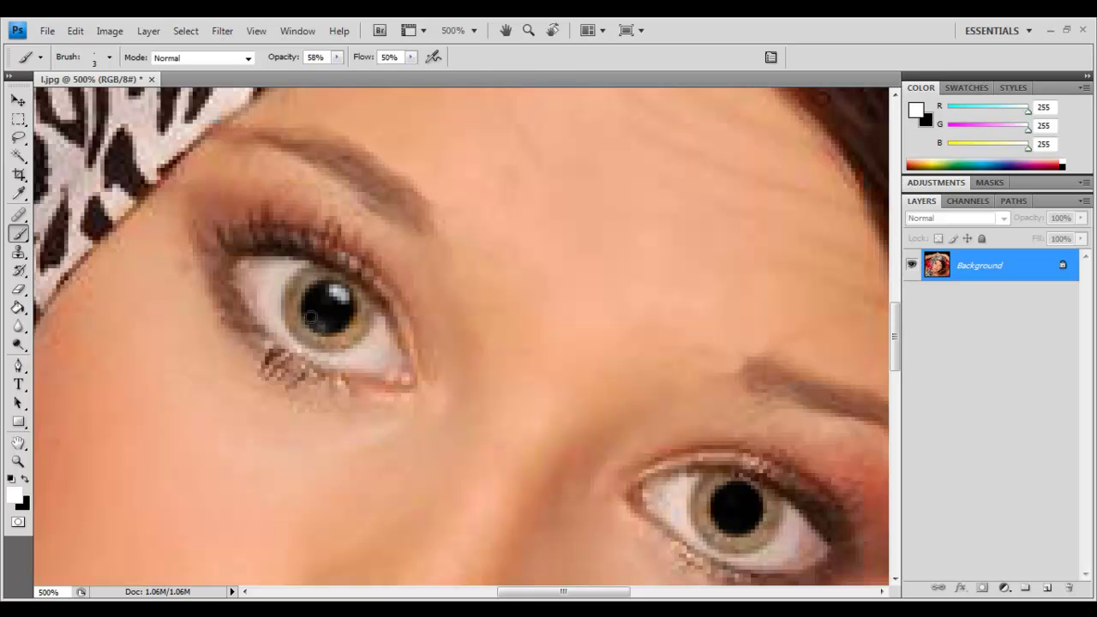
{"action": "left_click_drag", "start_coordinate": [311, 317], "coordinate": [317, 324]}
{"action": "key", "text": "ctrl+0"}
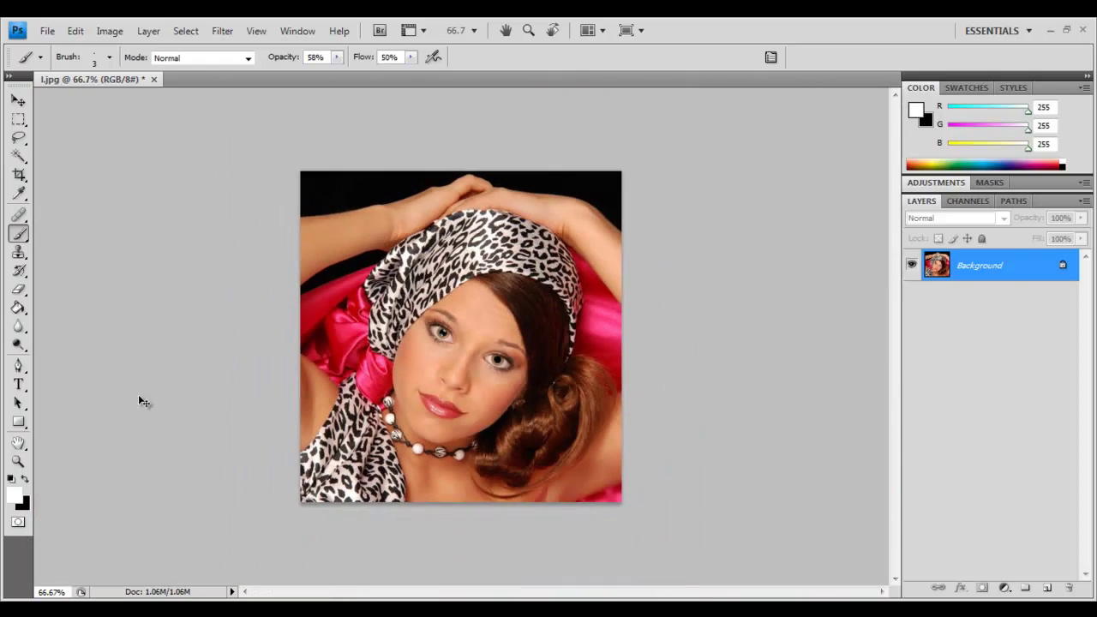
Add finishing white dabs to the left-hand pupil's reflections and check them in the whole portrait
{"action": "key", "text": "ctrl+plus"}
{"action": "key", "text": "ctrl+plus"}
{"action": "key", "text": "ctrl+plus"}
{"action": "key", "text": "ctrl+plus"}
{"action": "key", "text": "ctrl+plus"}
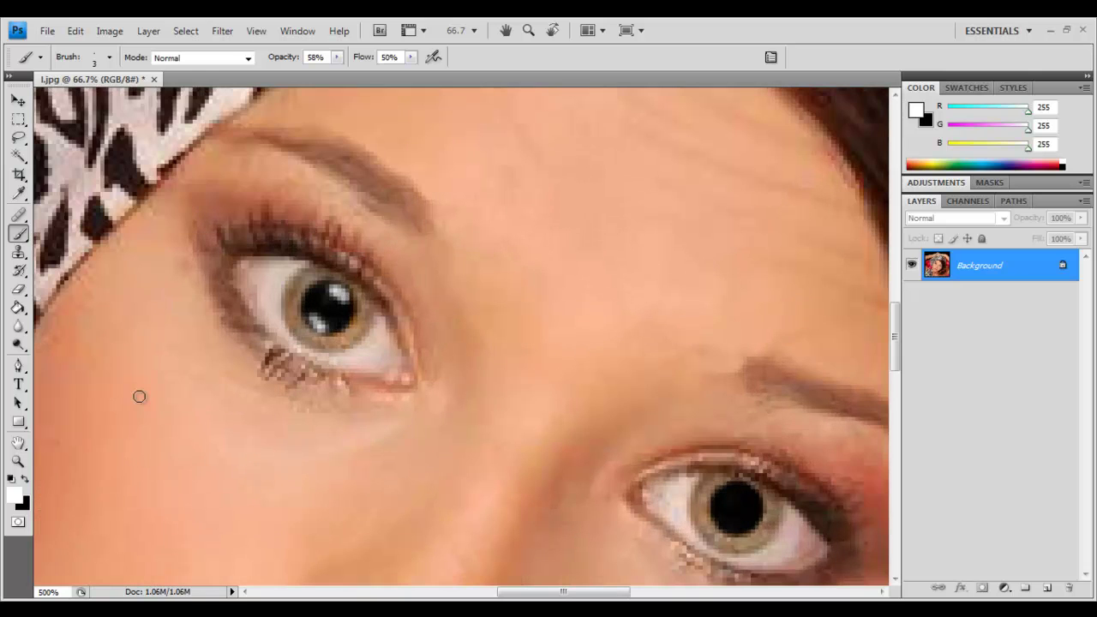
{"action": "mouse_move", "coordinate": [317, 330]}
{"action": "left_mouse_down"}
{"action": "mouse_move", "coordinate": [300, 314]}
{"action": "mouse_move", "coordinate": [326, 332]}
{"action": "mouse_move", "coordinate": [317, 336]}
{"action": "left_mouse_up"}
{"action": "left_click", "coordinate": [326, 299]}
{"action": "key", "text": "ctrl+minus"}
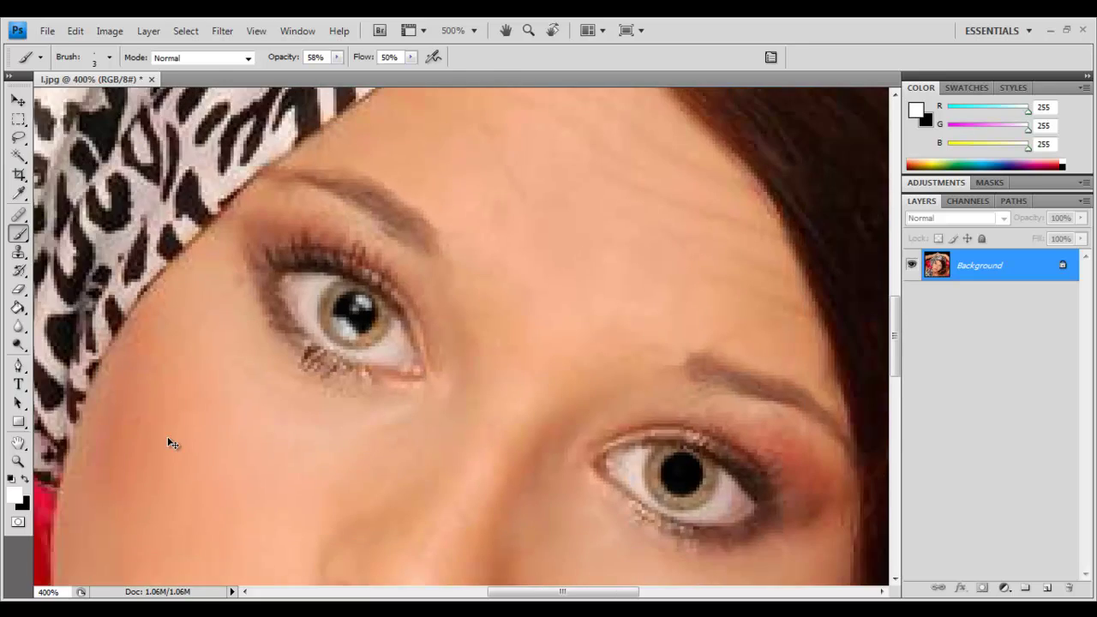
{"action": "key", "text": "ctrl+minus"}
{"action": "key", "text": "ctrl+minus"}
{"action": "key", "text": "ctrl+minus"}
{"action": "key", "text": "ctrl+minus"}
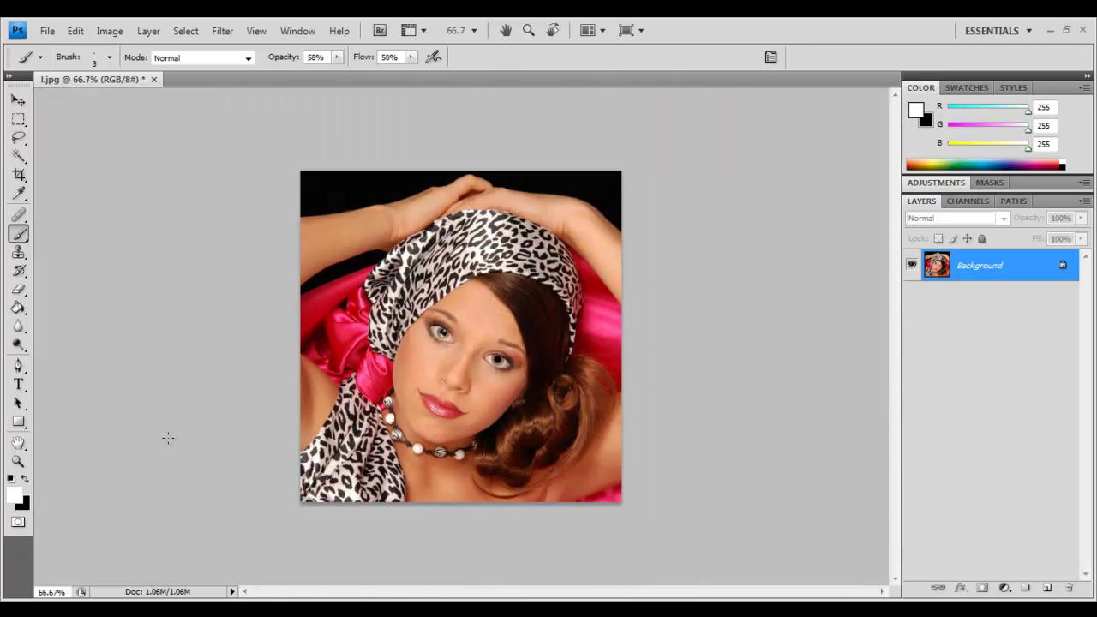
Trim the lower-left reflection in the left-hand pupil with black paint and check the eye in the whole portrait
{"action": "key", "text": "ctrl+plus"}
{"action": "key", "text": "ctrl+plus"}
{"action": "key", "text": "ctrl+plus"}
{"action": "key", "text": "ctrl+plus"}
{"action": "key", "text": "ctrl+plus"}
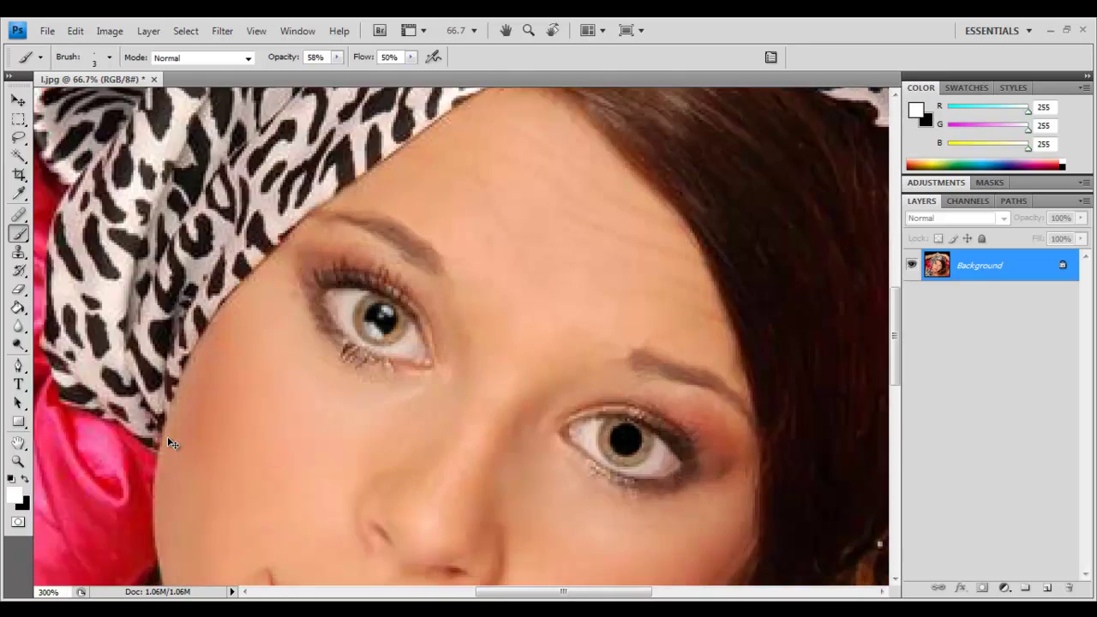
{"action": "key", "text": "ctrl+plus"}
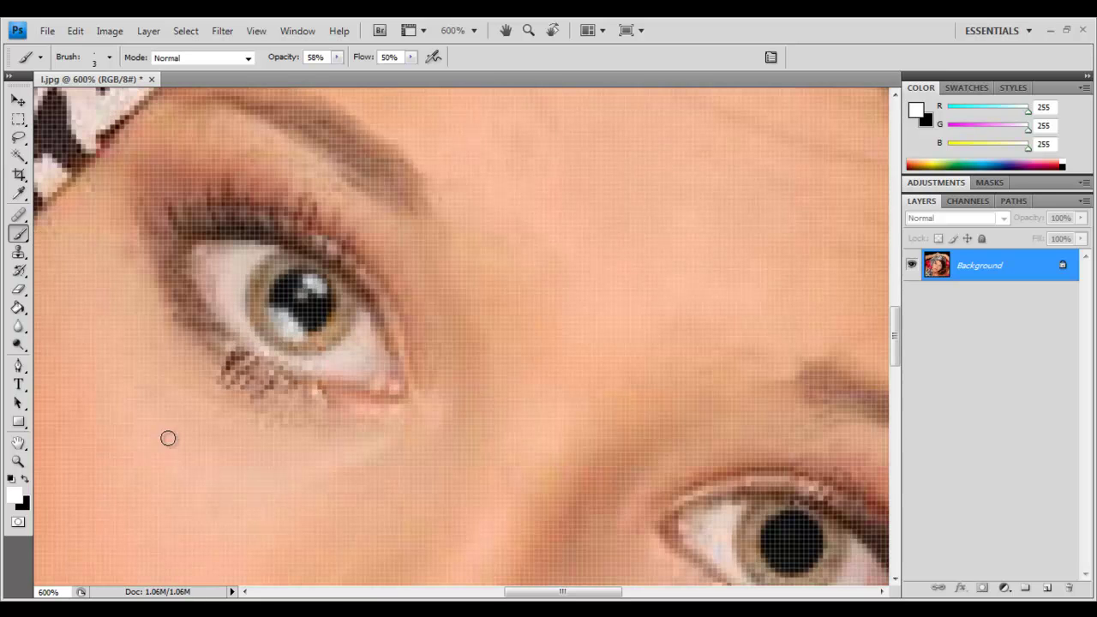
{"action": "left_click", "coordinate": [25, 482]}
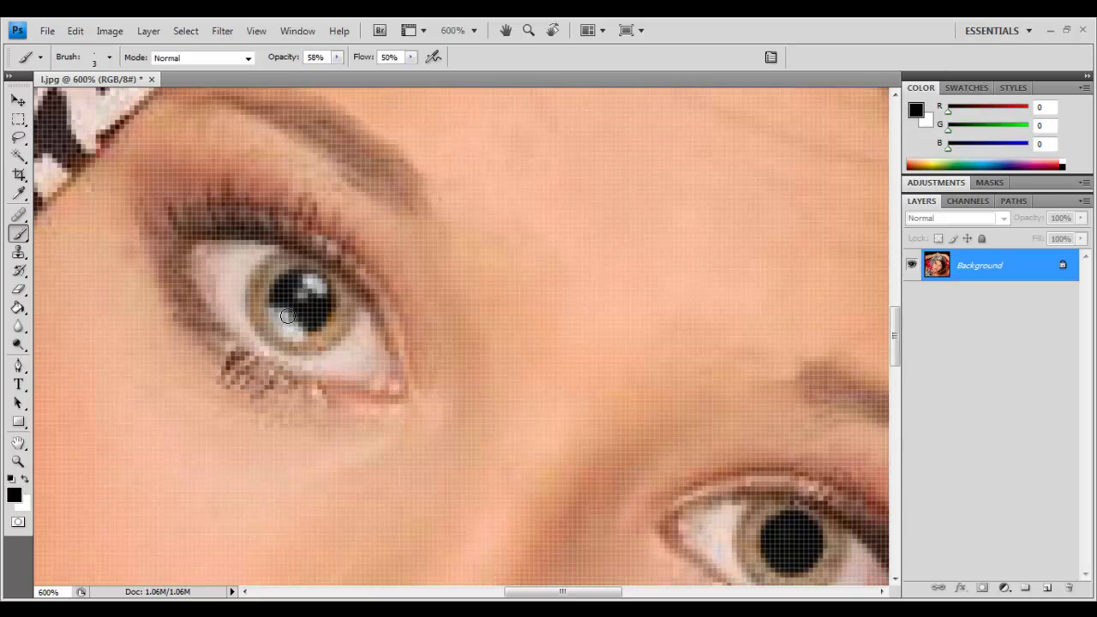
{"action": "mouse_move", "coordinate": [283, 304]}
{"action": "left_mouse_down"}
{"action": "mouse_move", "coordinate": [305, 327]}
{"action": "mouse_move", "coordinate": [270, 306]}
{"action": "mouse_move", "coordinate": [316, 337]}
{"action": "mouse_move", "coordinate": [307, 331]}
{"action": "mouse_move", "coordinate": [250, 363]}
{"action": "left_mouse_up"}
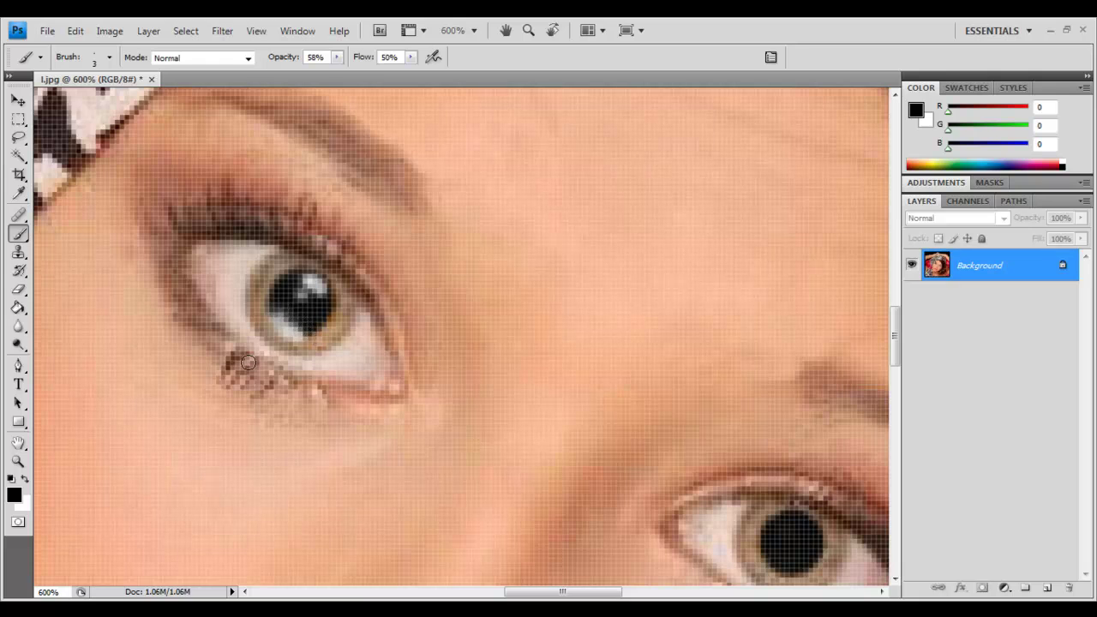
{"action": "key", "text": "ctrl+minus"}
{"action": "key", "text": "ctrl+minus"}
{"action": "key", "text": "ctrl+minus"}
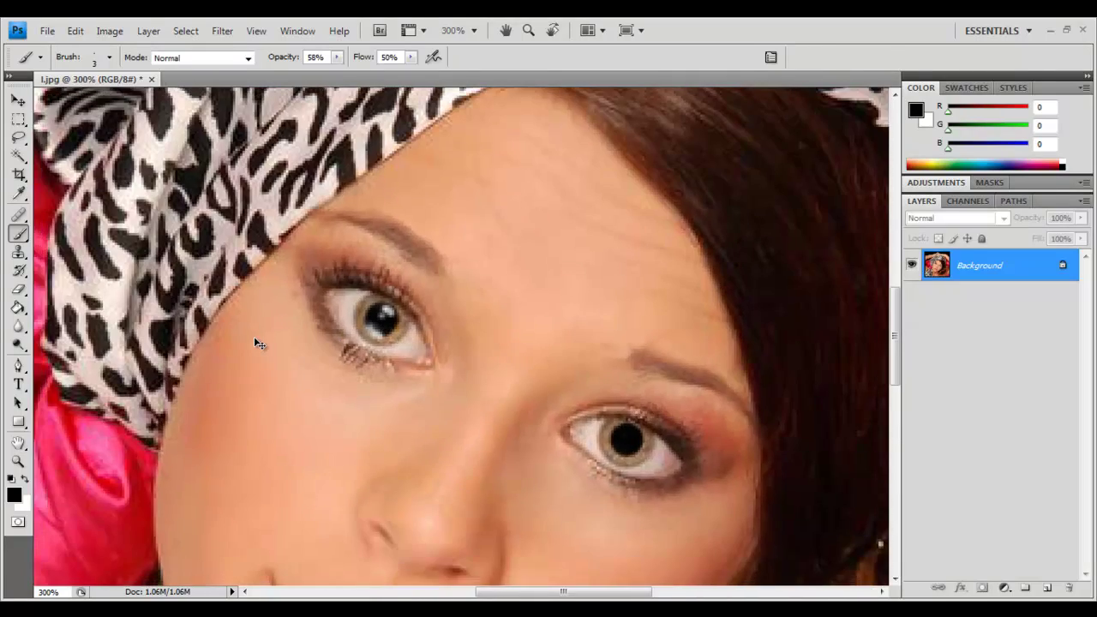
{"action": "key", "text": "ctrl+minus"}
{"action": "key", "text": "ctrl+minus"}
{"action": "key", "text": "ctrl+minus"}
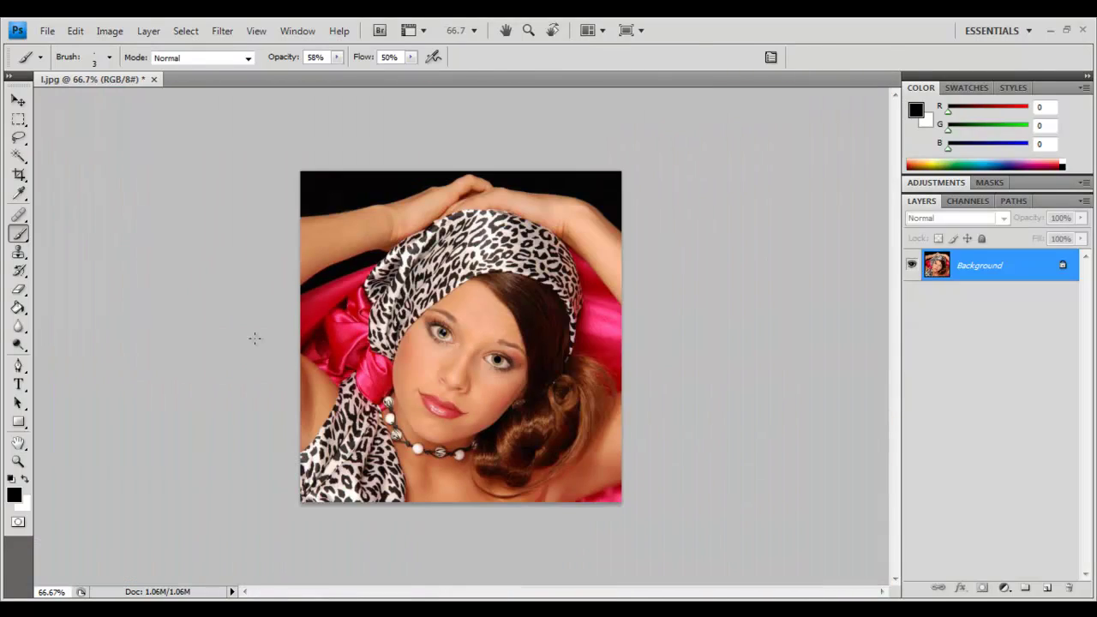
Sample the brown iris tone beneath the left-hand pupil, paint it along the pupil's lower-left edge and check the whole portrait
{"action": "key", "text": "ctrl+plus"}
{"action": "key", "text": "ctrl+plus"}
{"action": "key", "text": "ctrl+plus"}
{"action": "key", "text": "ctrl+plus"}
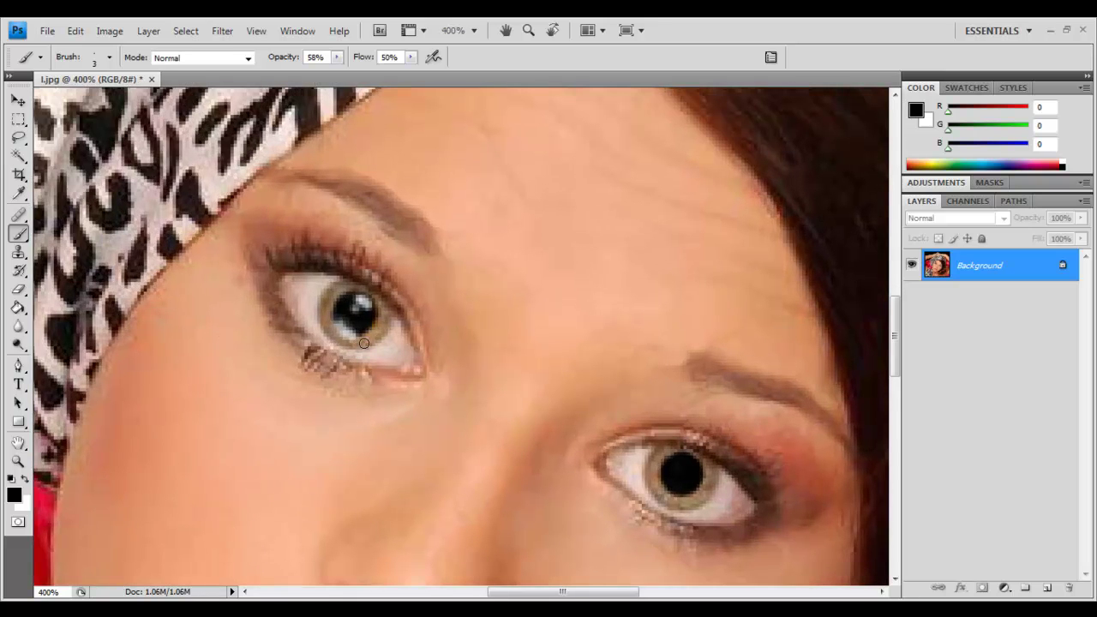
{"action": "key", "text": "super"}
{"action": "key", "text": "Escape"}
{"action": "left_click", "coordinate": [370, 337], "text": "alt"}
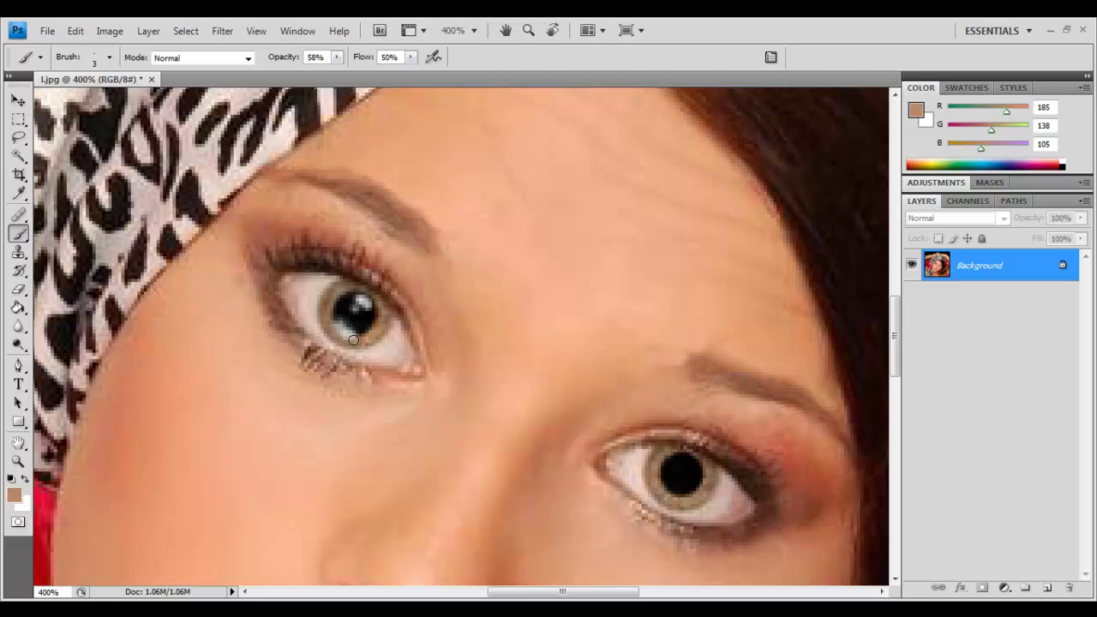
{"action": "left_click", "coordinate": [353, 339]}
{"action": "left_click_drag", "start_coordinate": [327, 323], "coordinate": [355, 340]}
{"action": "key", "text": "ctrl+0"}
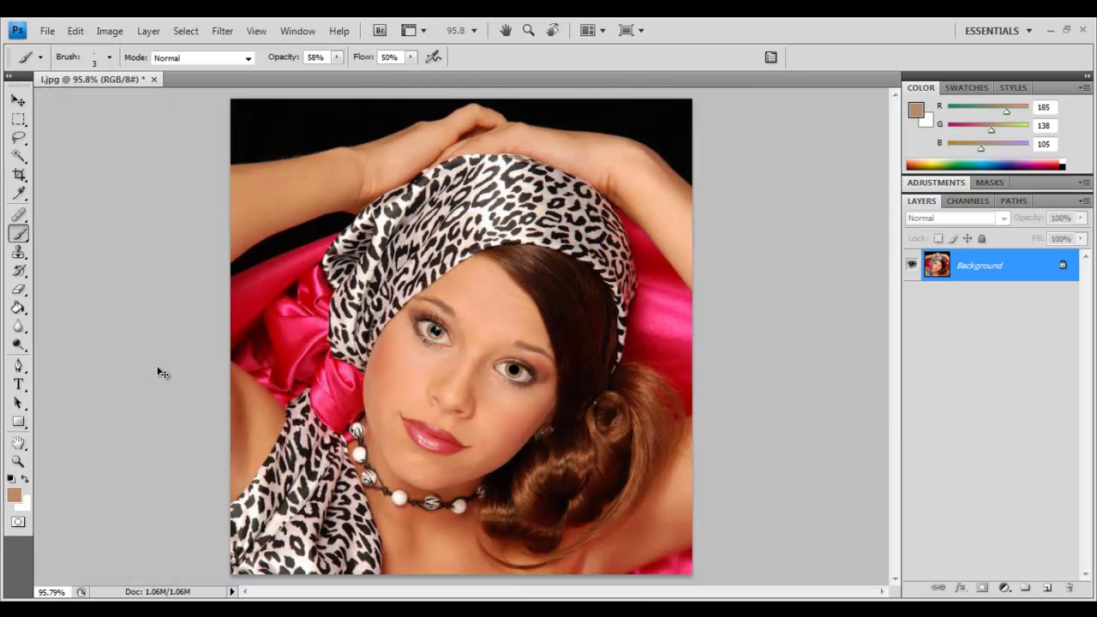
{"action": "key", "text": "ctrl+minus"}
{"action": "key", "text": "ctrl+minus"}
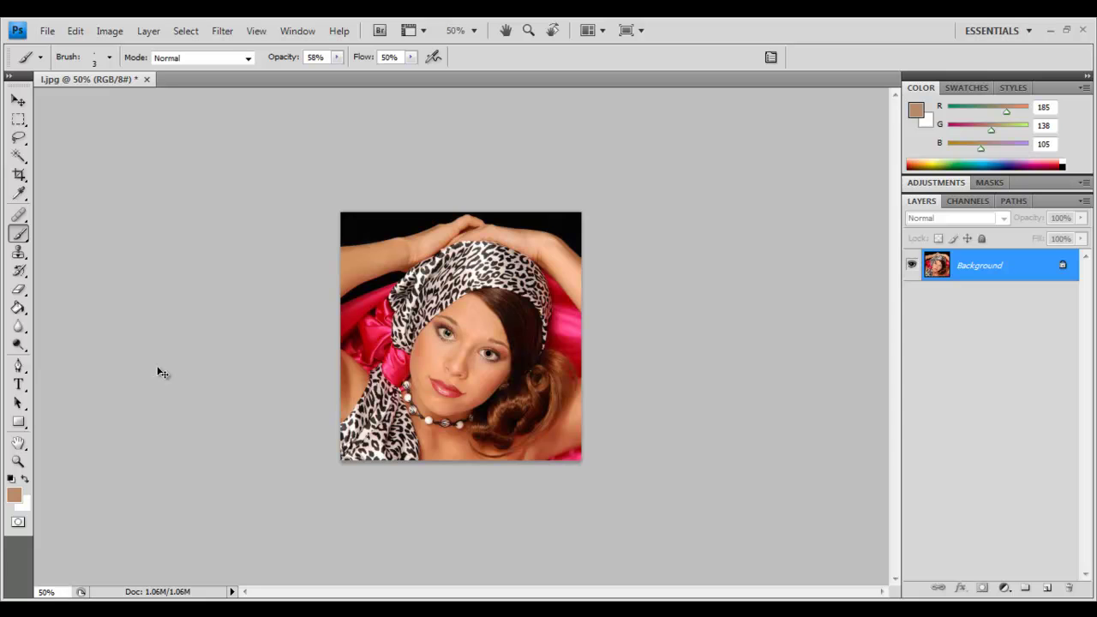
Switch to white paint and dab the lower-left reflection in the left-hand pupil
{"action": "key", "text": "ctrl+plus"}
{"action": "key", "text": "ctrl+plus"}
{"action": "key", "text": "ctrl+plus"}
{"action": "key", "text": "ctrl+plus"}
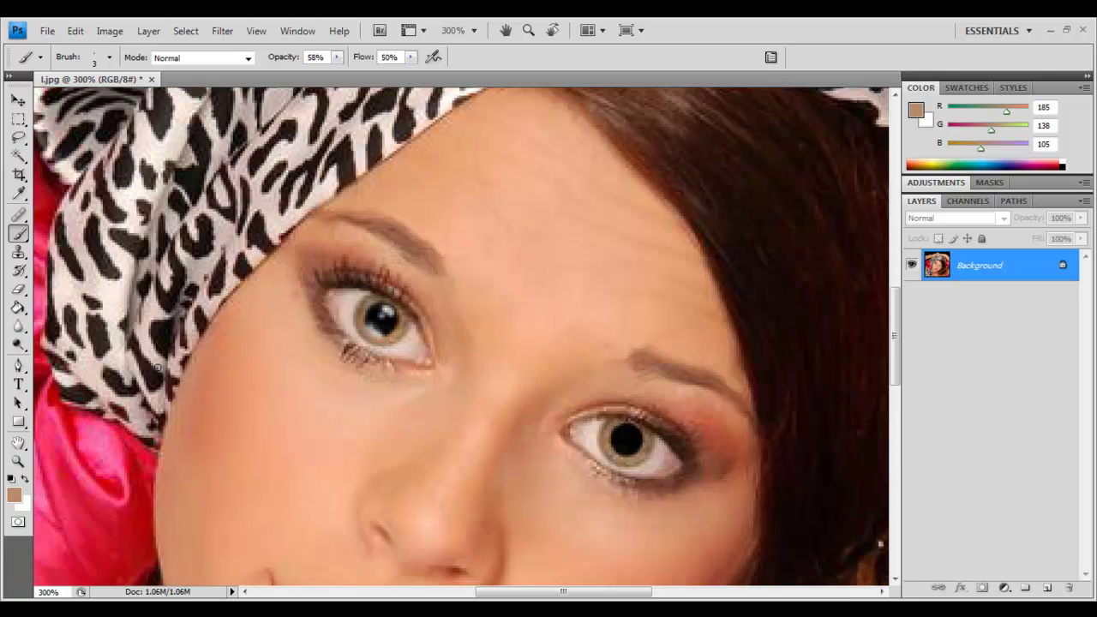
{"action": "key", "text": "ctrl+plus"}
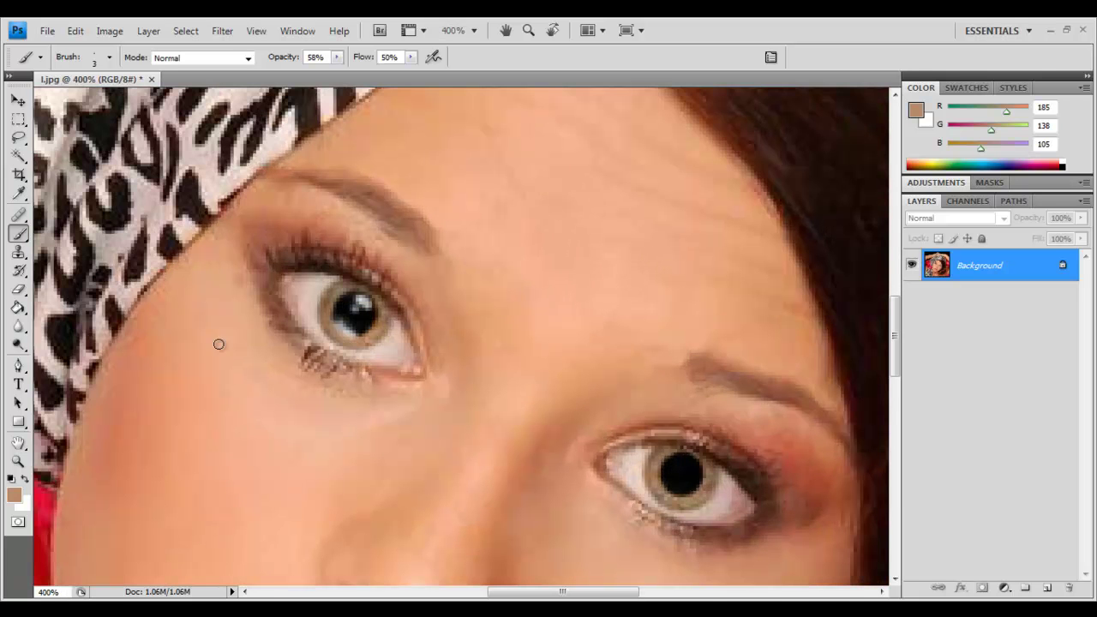
{"action": "left_click", "coordinate": [24, 477]}
{"action": "left_click", "coordinate": [345, 329]}
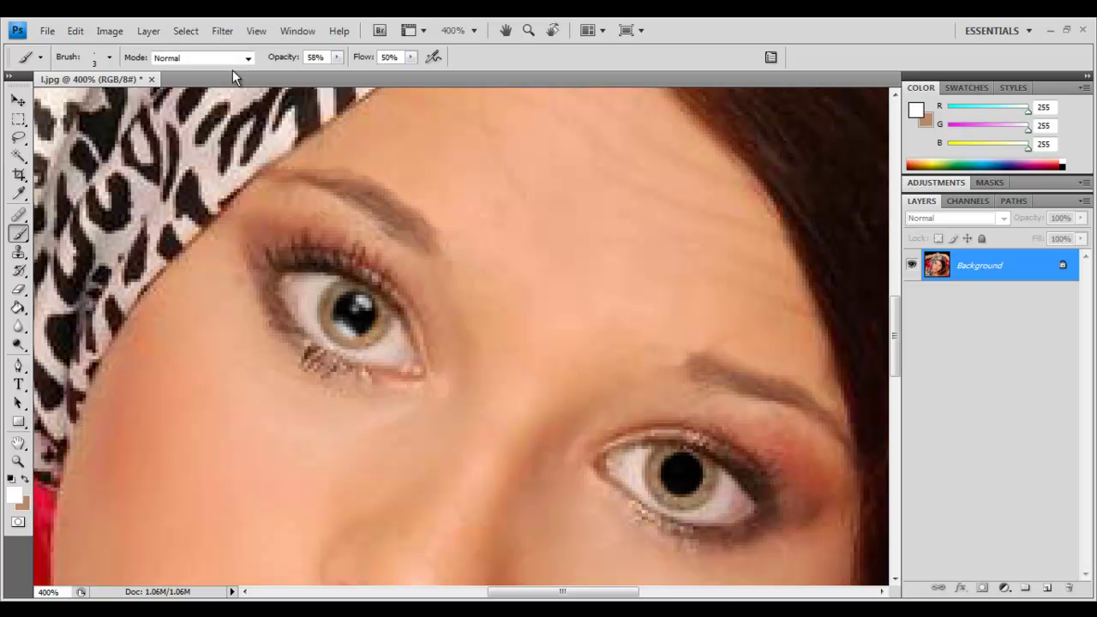
{"action": "left_click", "coordinate": [75, 31]}
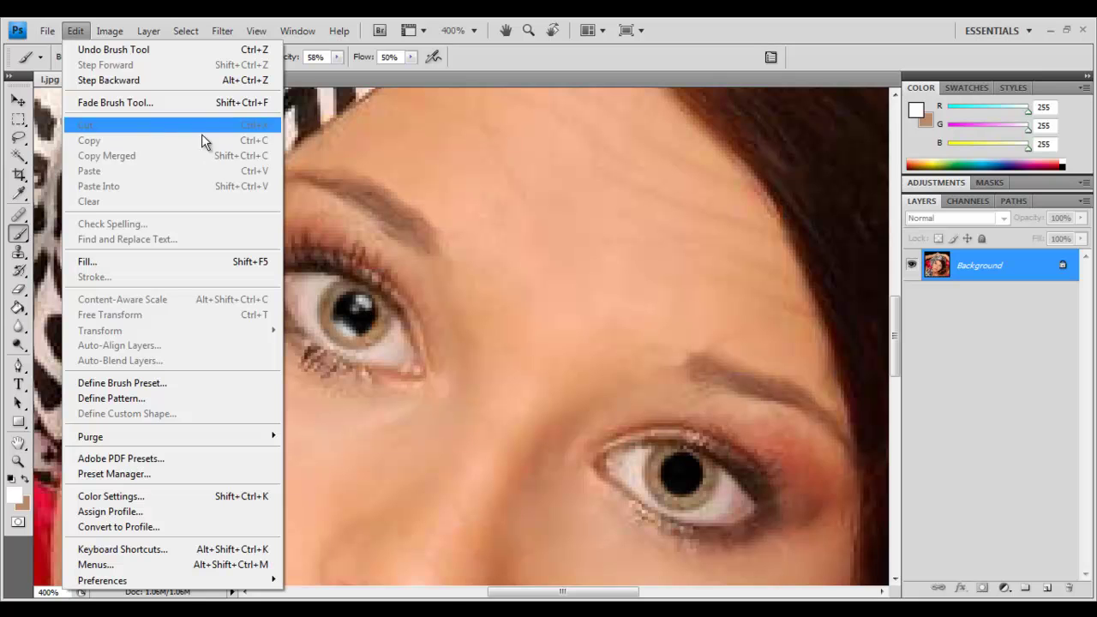
{"action": "left_click", "coordinate": [340, 297]}
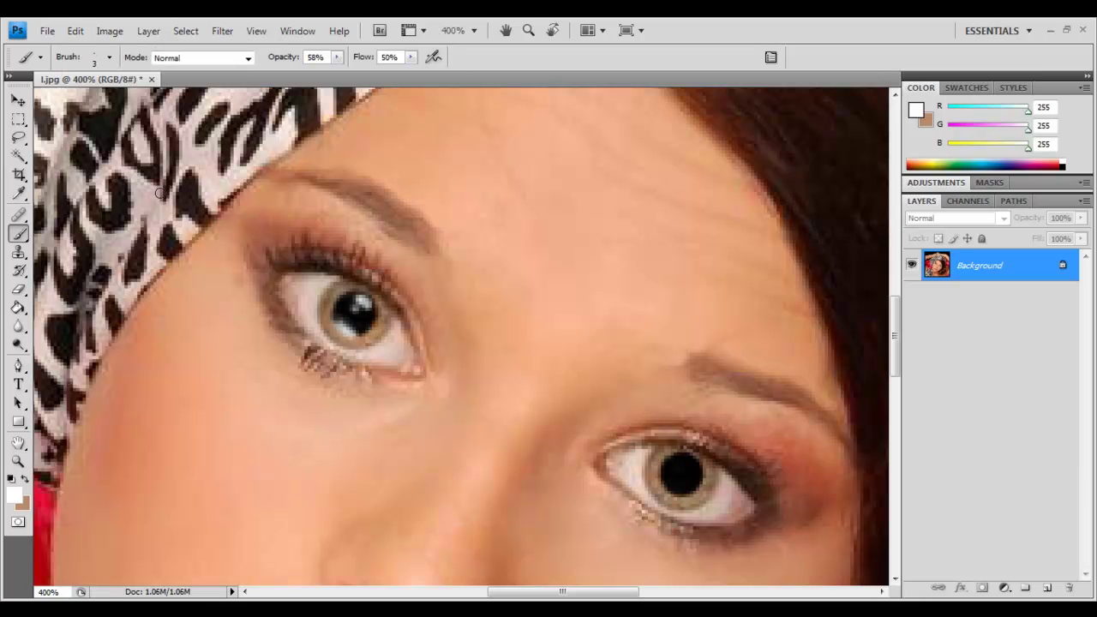
Reset the paint to black and trim the edges of the lower-left reflection in the left-hand pupil
{"action": "left_click", "coordinate": [13, 479]}
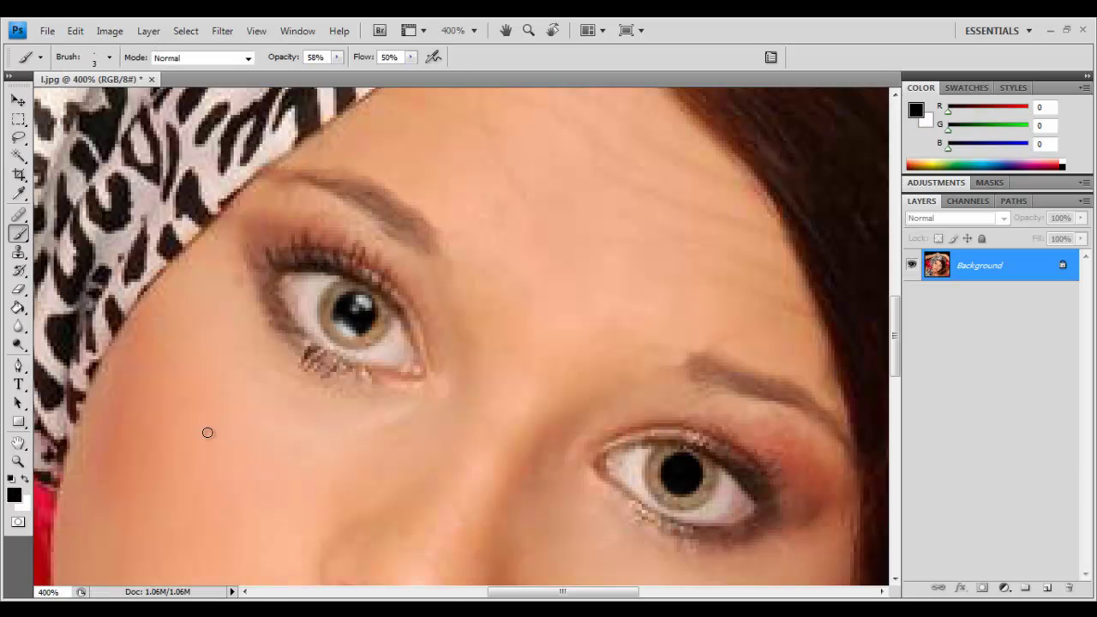
{"action": "left_click", "coordinate": [355, 330]}
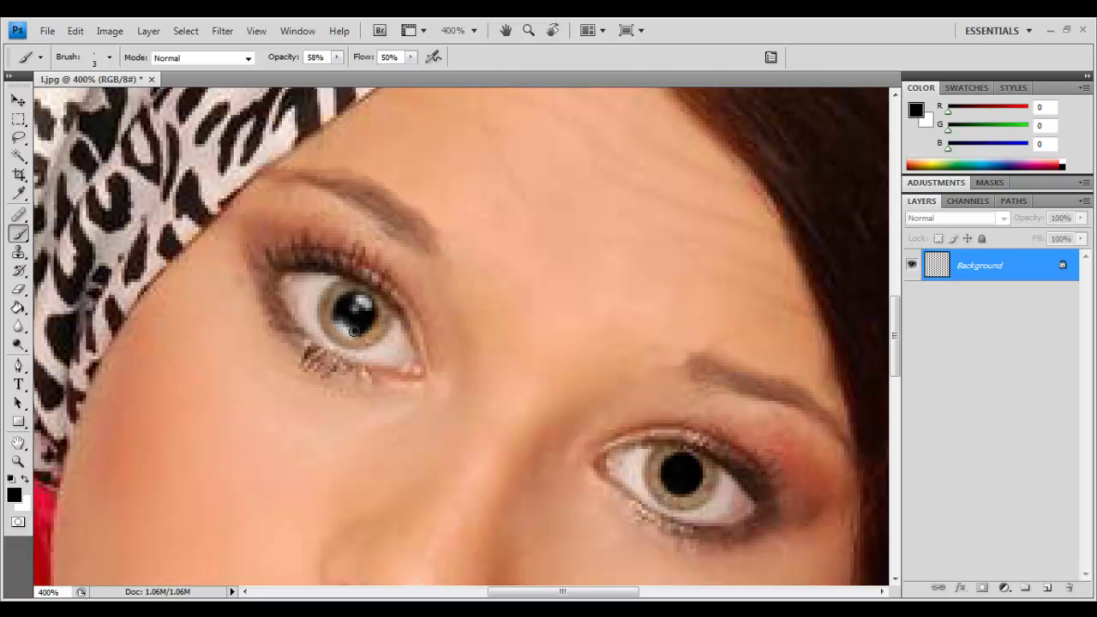
{"action": "left_click", "coordinate": [341, 320]}
{"action": "left_click", "coordinate": [347, 322]}
{"action": "left_click", "coordinate": [349, 332]}
{"action": "left_click", "coordinate": [335, 322]}
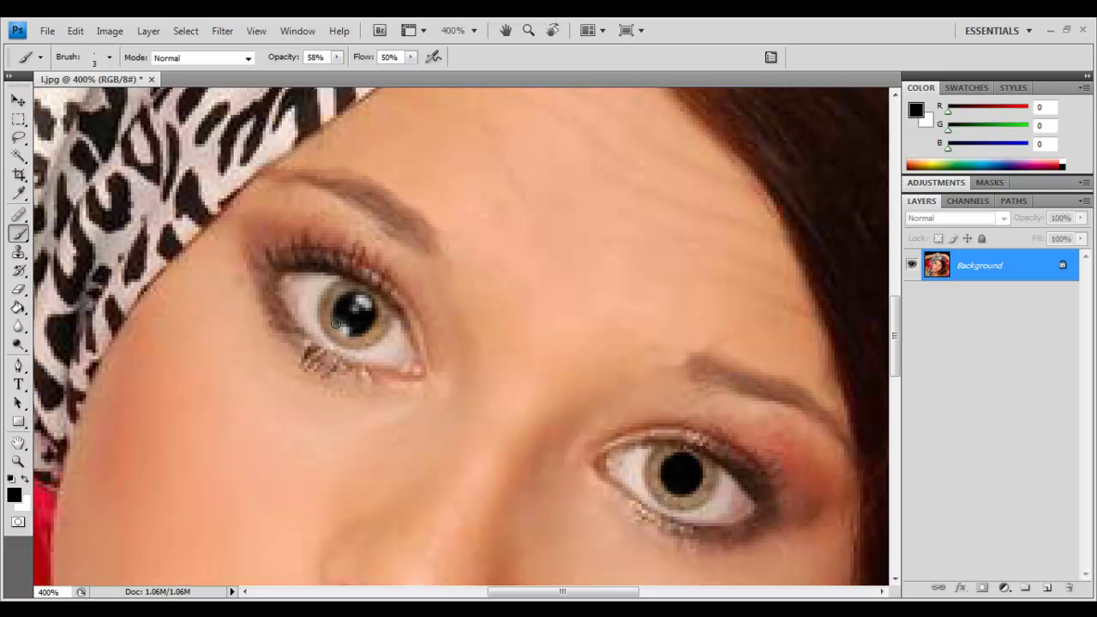
{"action": "key", "text": "ctrl+minus"}
{"action": "key", "text": "ctrl+minus"}
{"action": "key", "text": "ctrl+minus"}
{"action": "key", "text": "ctrl+minus"}
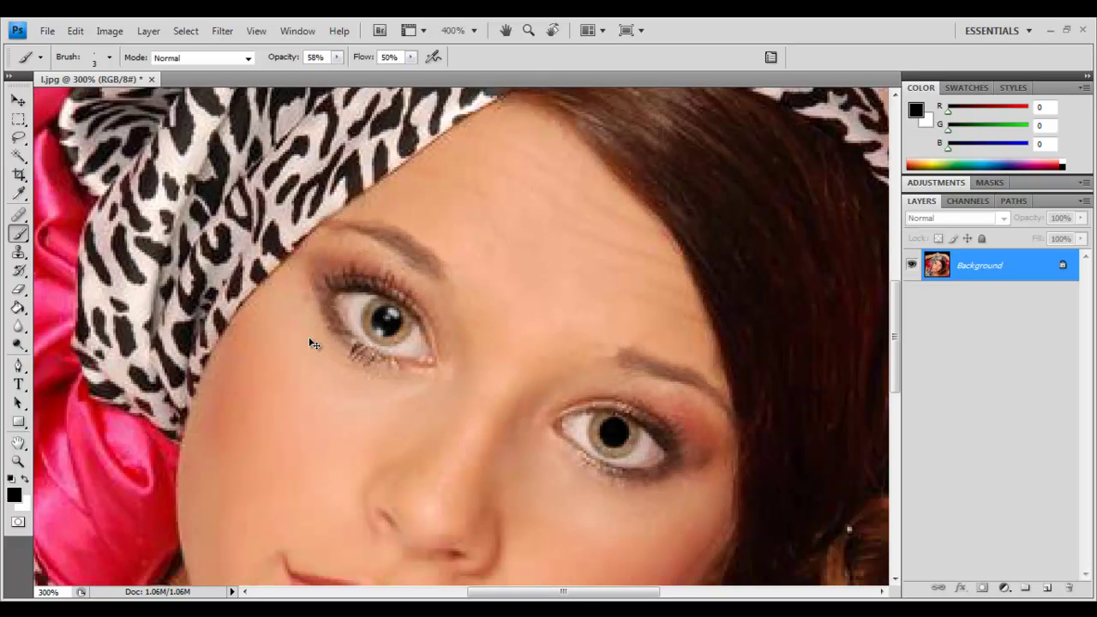
Trim the upper-right reflection in the left-hand pupil with black dabs and check the result in the whole portrait
{"action": "key", "text": "ctrl+plus"}
{"action": "key", "text": "ctrl+plus"}
{"action": "key", "text": "ctrl+plus"}
{"action": "key", "text": "ctrl+plus"}
{"action": "key", "text": "ctrl+plus"}
{"action": "key", "text": "ctrl+plus"}
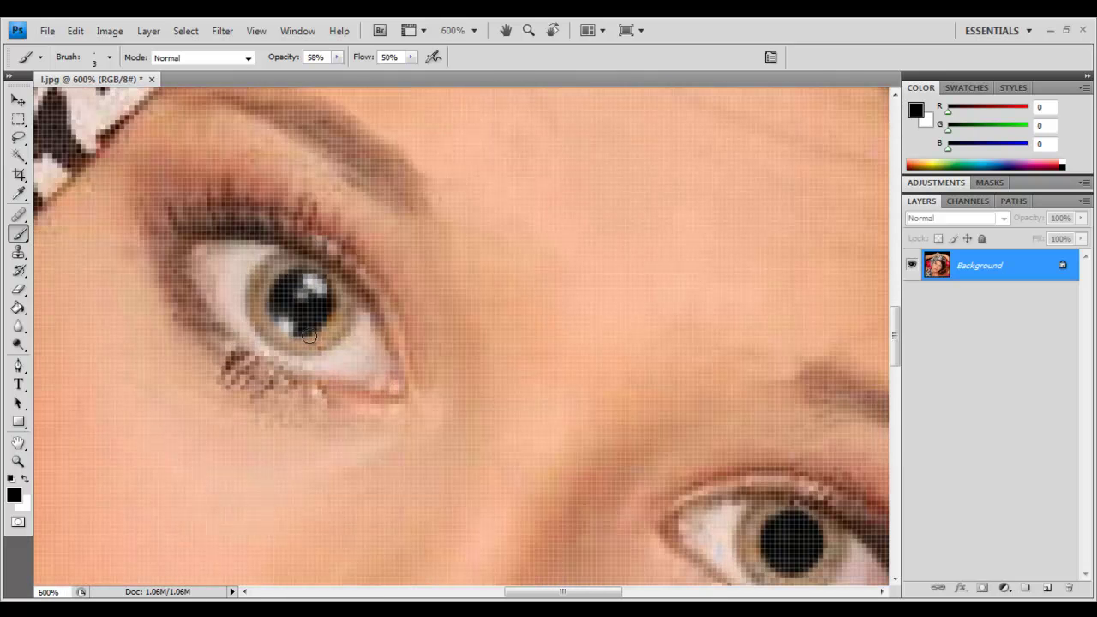
{"action": "left_click", "coordinate": [322, 293]}
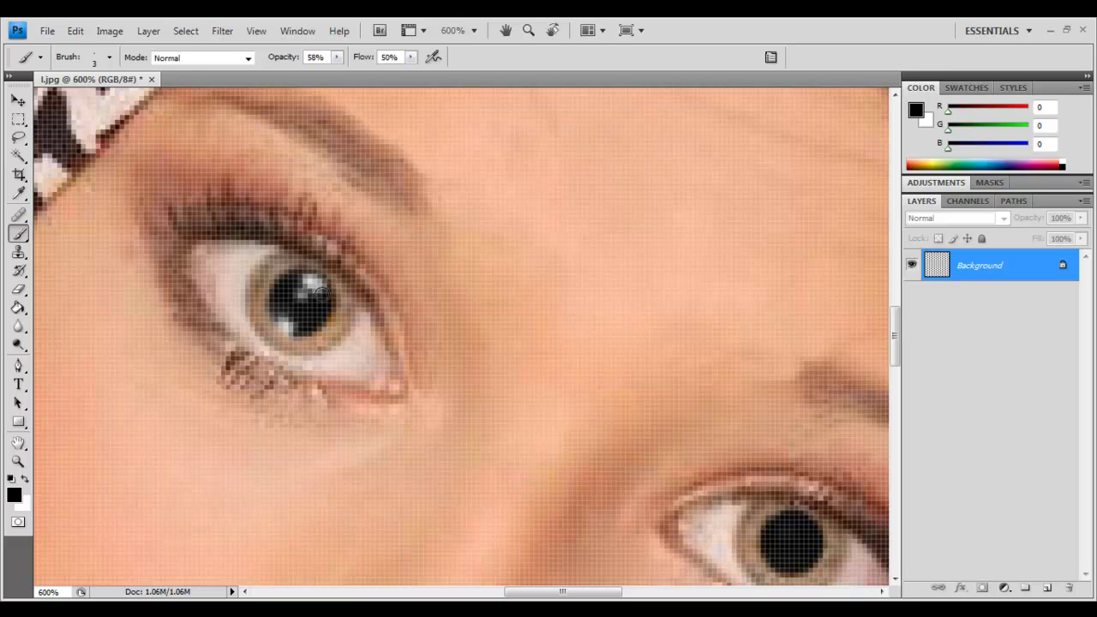
{"action": "left_click", "coordinate": [298, 283]}
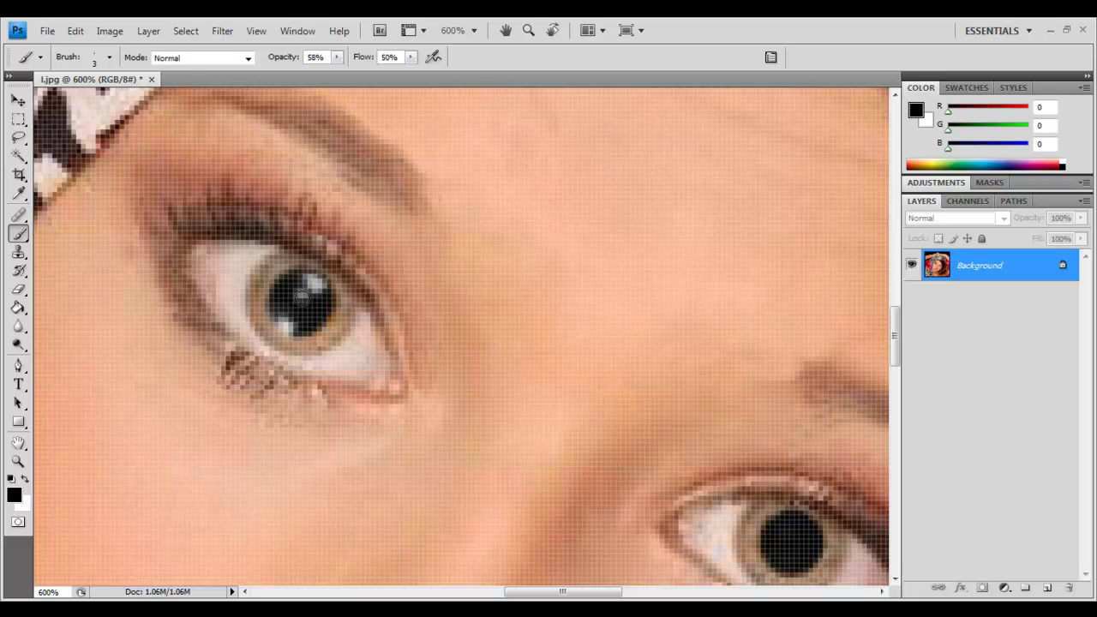
{"action": "key", "text": "ctrl+minus"}
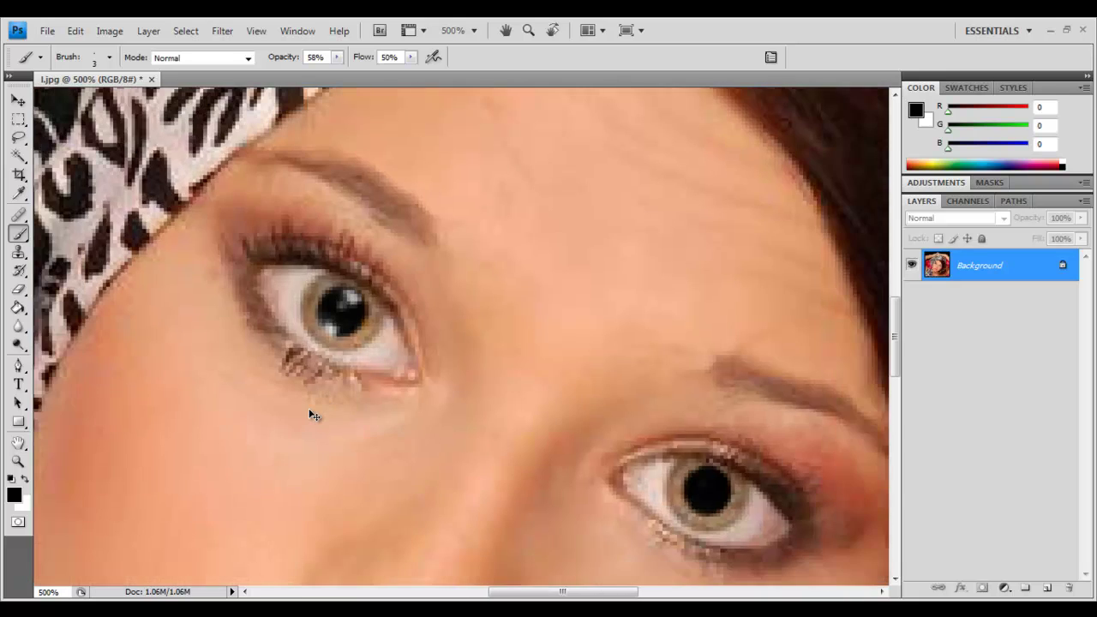
{"action": "key", "text": "ctrl+minus"}
{"action": "key", "text": "ctrl+minus"}
{"action": "key", "text": "ctrl+minus"}
{"action": "key", "text": "ctrl+minus"}
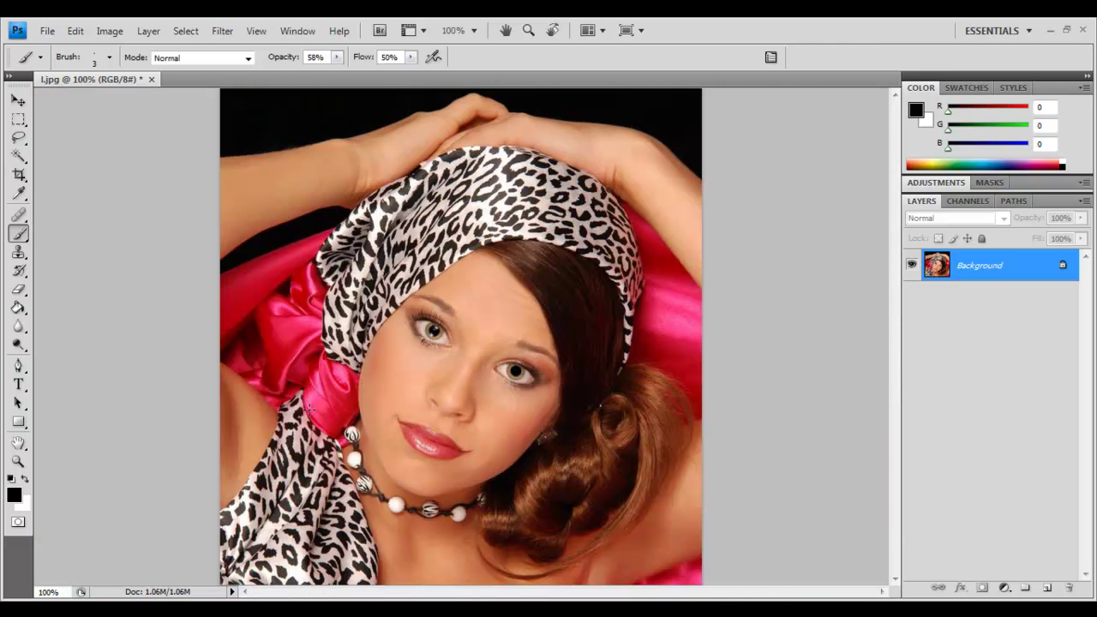
Paint white reflections at the upper right and lower left of the right-hand eye's pupil and check them in the whole portrait
{"action": "key", "text": "ctrl+plus"}
{"action": "key", "text": "ctrl+plus"}
{"action": "key", "text": "ctrl+plus"}
{"action": "key", "text": "ctrl+plus"}
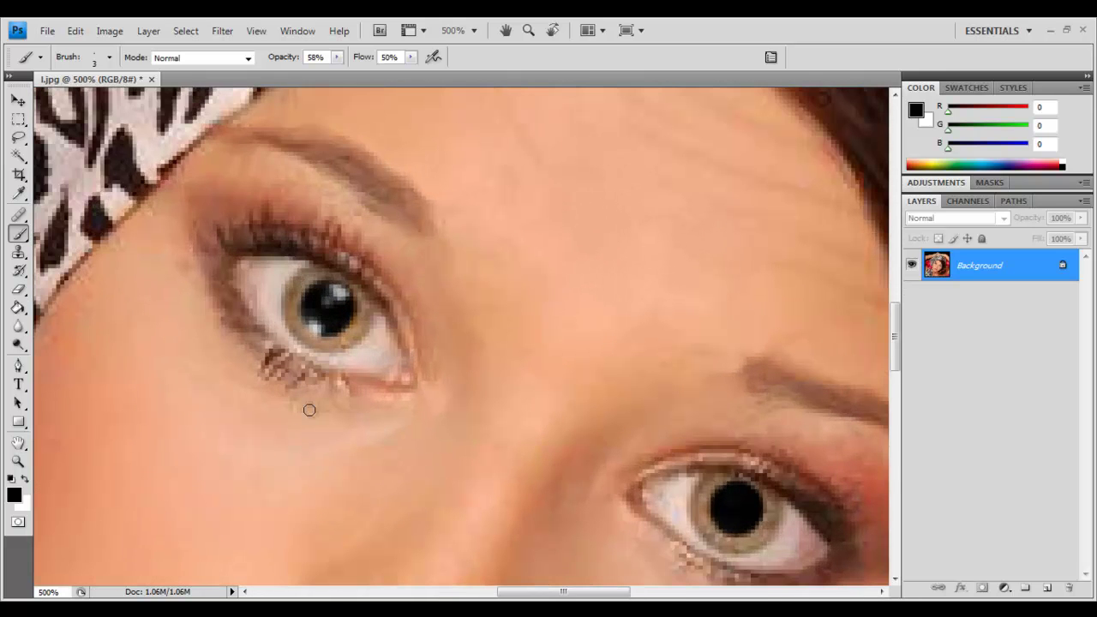
{"action": "left_click_drag", "start_coordinate": [543, 591], "coordinate": [582, 591]}
{"action": "left_click_drag", "start_coordinate": [894, 336], "coordinate": [895, 360]}
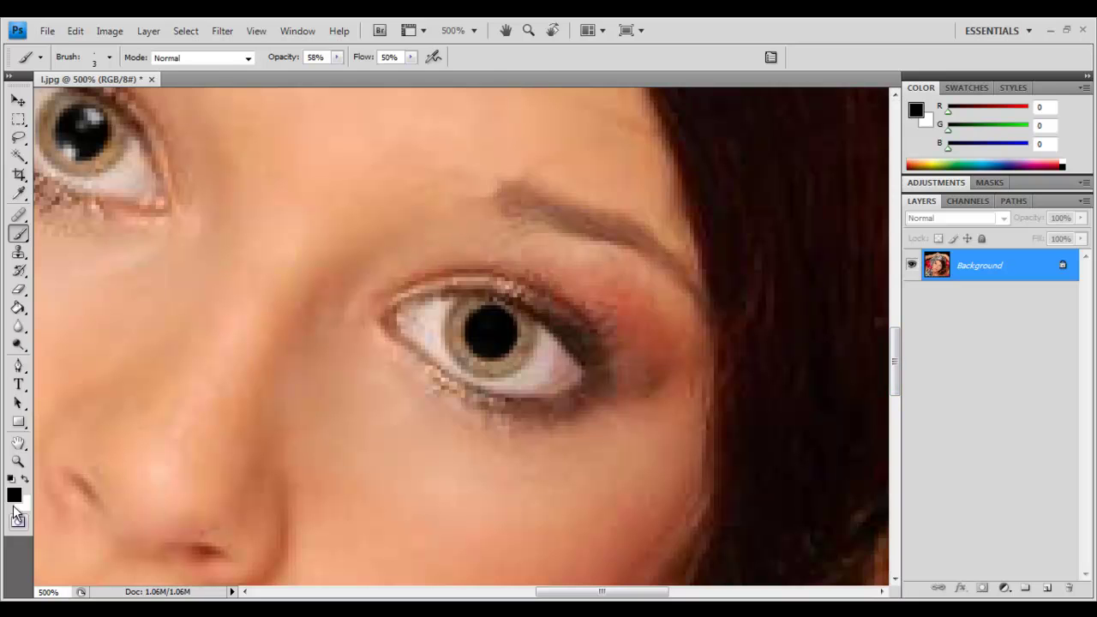
{"action": "left_click", "coordinate": [25, 481]}
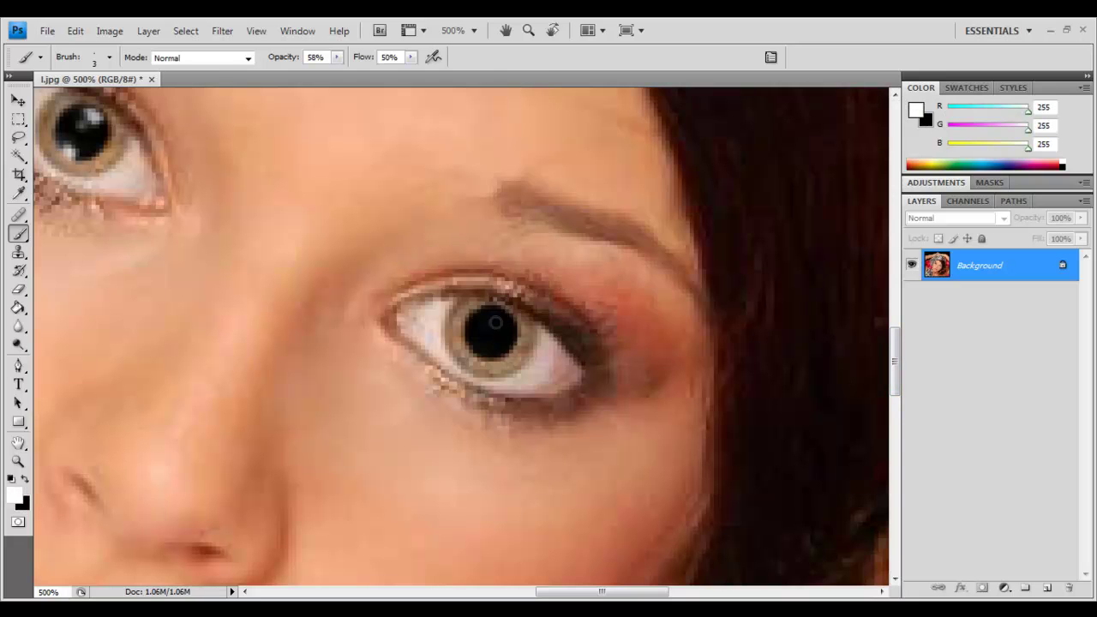
{"action": "left_click", "coordinate": [504, 317]}
{"action": "left_click", "coordinate": [501, 317]}
{"action": "left_click", "coordinate": [479, 350]}
{"action": "left_click_drag", "start_coordinate": [477, 350], "coordinate": [490, 340]}
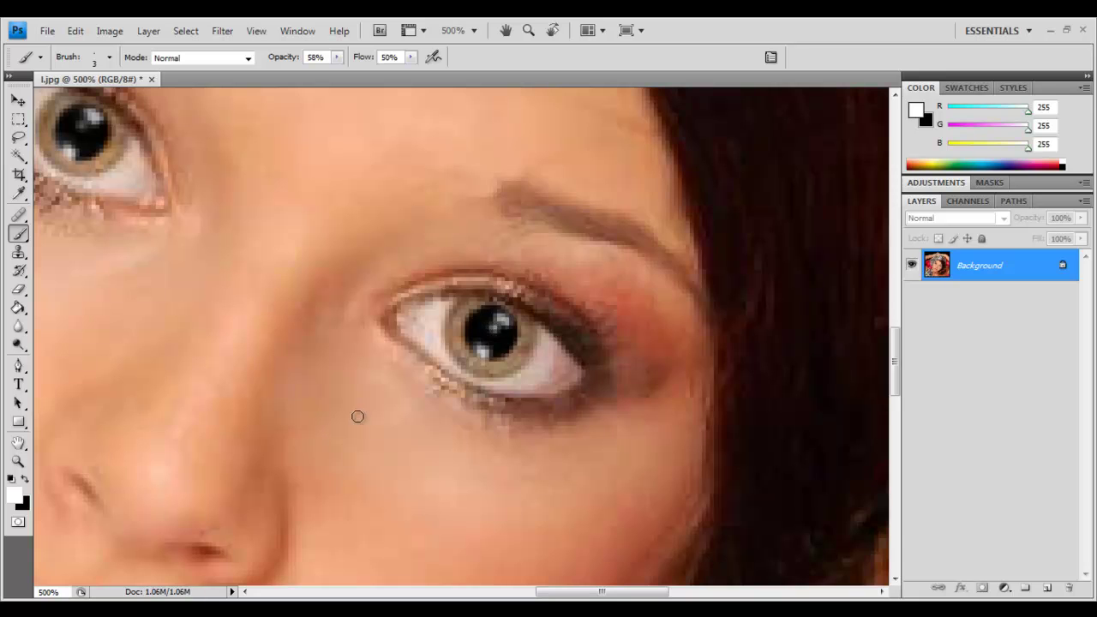
{"action": "key", "text": "ctrl+minus"}
{"action": "key", "text": "ctrl+minus"}
{"action": "key", "text": "ctrl+minus"}
{"action": "key", "text": "ctrl+minus"}
{"action": "key", "text": "ctrl+minus"}
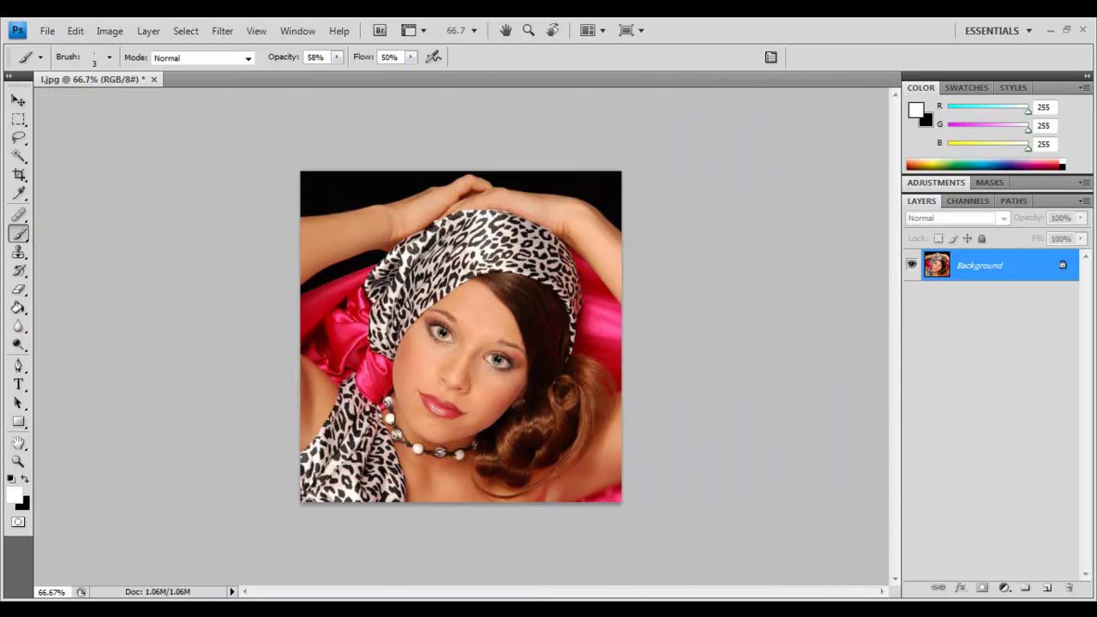
Brighten the upper-right reflections in both pupils with white dabs and compare the eyes in the whole portrait
{"action": "key", "text": "ctrl+plus"}
{"action": "key", "text": "ctrl+plus"}
{"action": "key", "text": "ctrl+plus"}
{"action": "key", "text": "ctrl+plus"}
{"action": "key", "text": "ctrl+plus"}
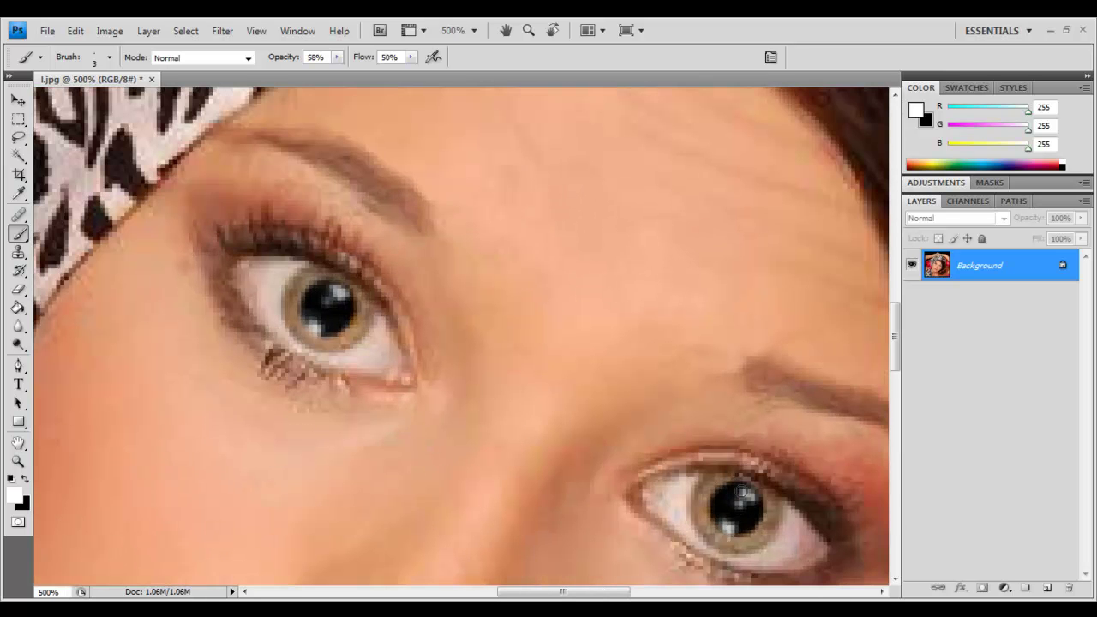
{"action": "left_click", "coordinate": [745, 493]}
{"action": "left_click", "coordinate": [340, 293]}
{"action": "key", "text": "ctrl+minus"}
{"action": "key", "text": "ctrl+minus"}
{"action": "key", "text": "ctrl+minus"}
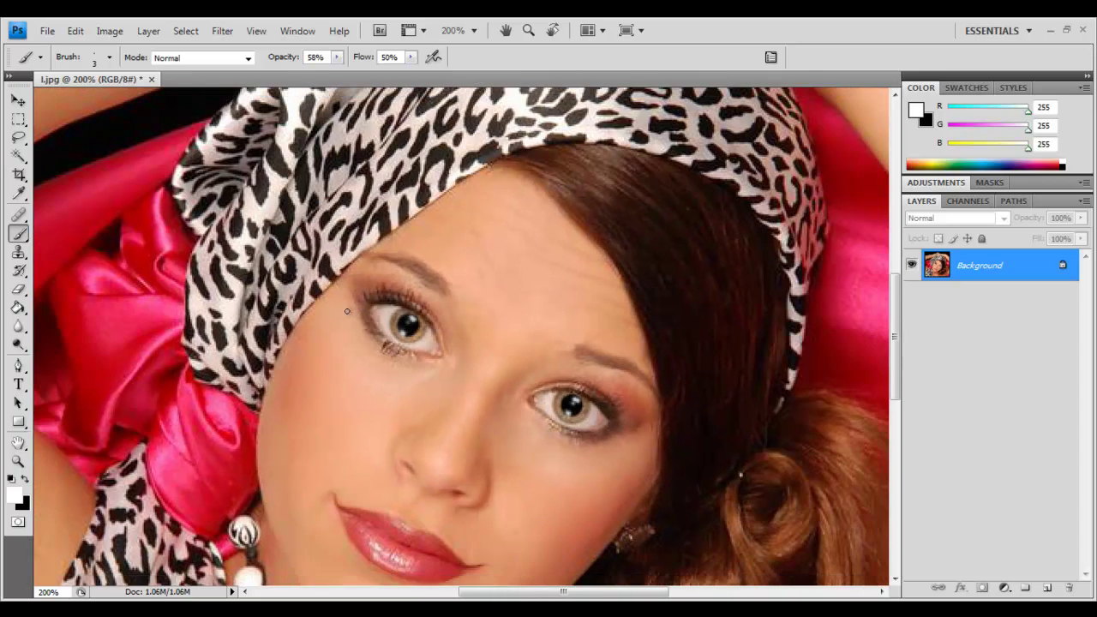
{"action": "key", "text": "ctrl+minus"}
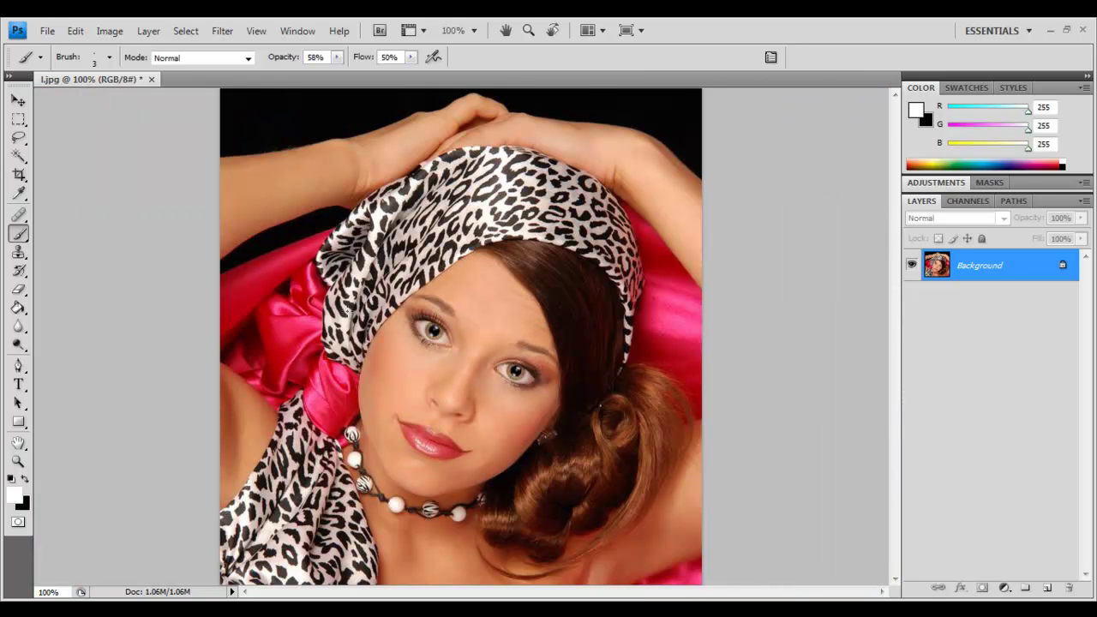
Darken the outer rims of both irises with black paint using a 2 px brush tip at 100% hardness
{"action": "key", "text": "ctrl+plus"}
{"action": "key", "text": "ctrl+plus"}
{"action": "key", "text": "ctrl+plus"}
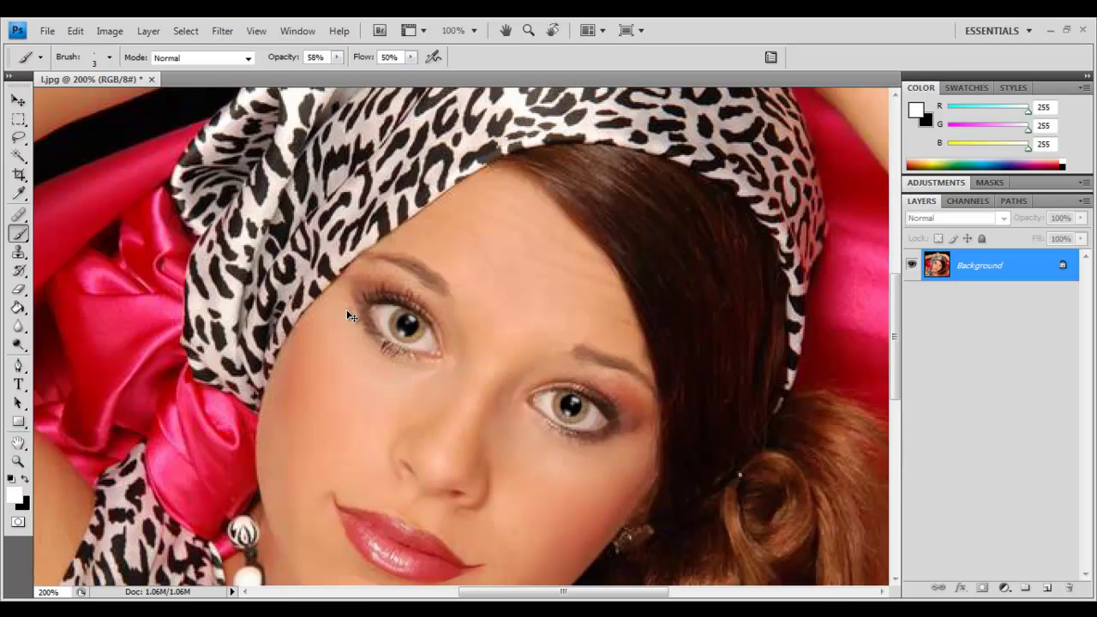
{"action": "key", "text": "ctrl+plus"}
{"action": "key", "text": "ctrl+plus"}
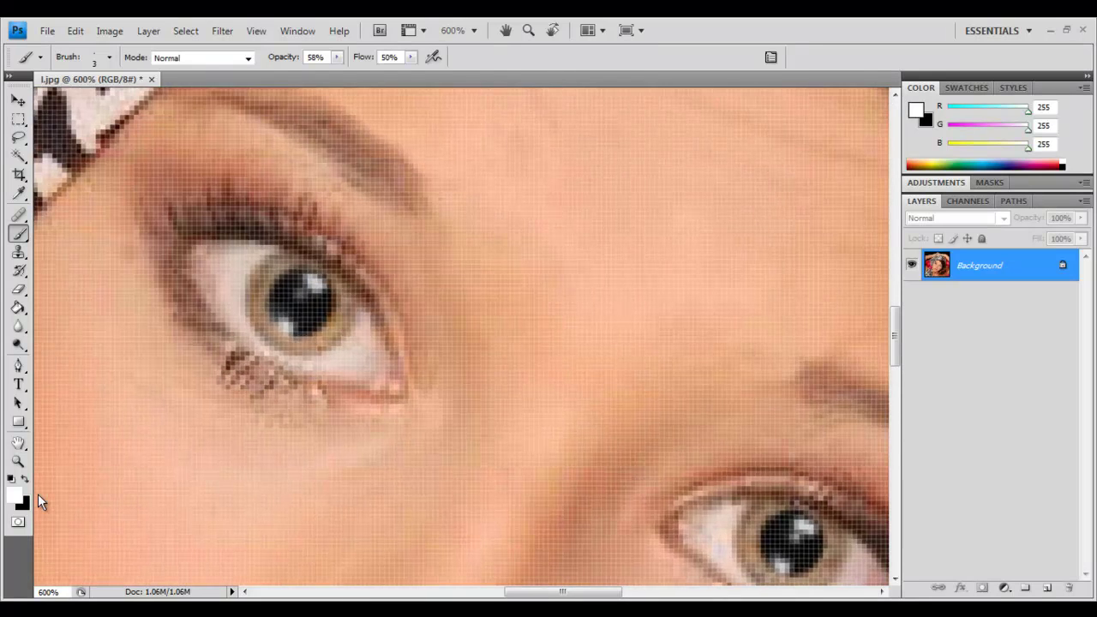
{"action": "left_click", "coordinate": [25, 479]}
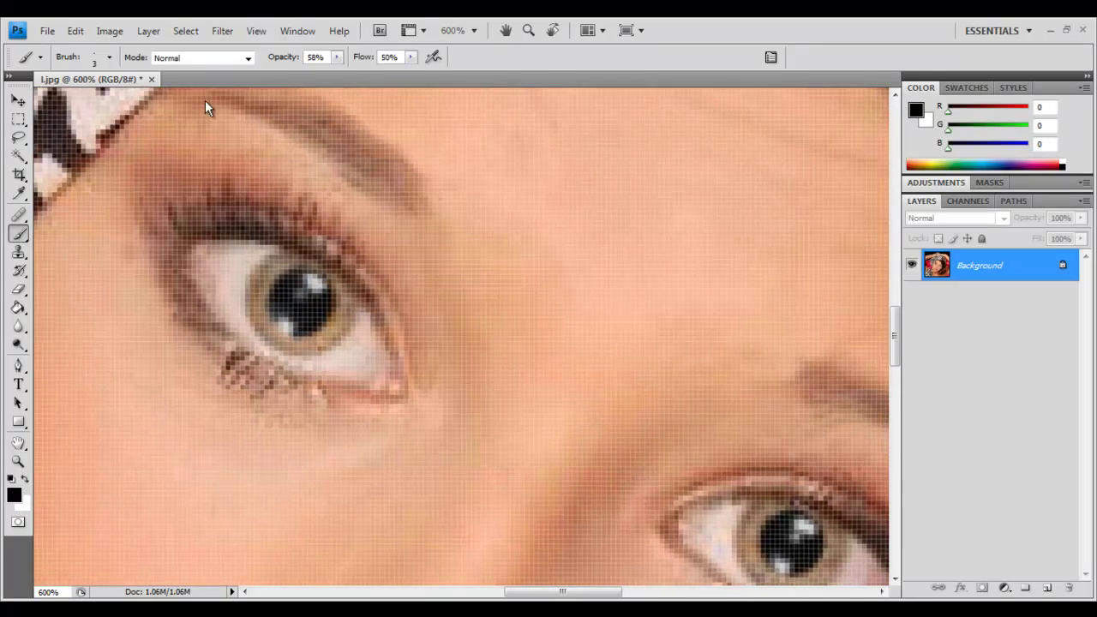
{"action": "left_click", "coordinate": [110, 57]}
{"action": "left_click", "coordinate": [60, 189]}
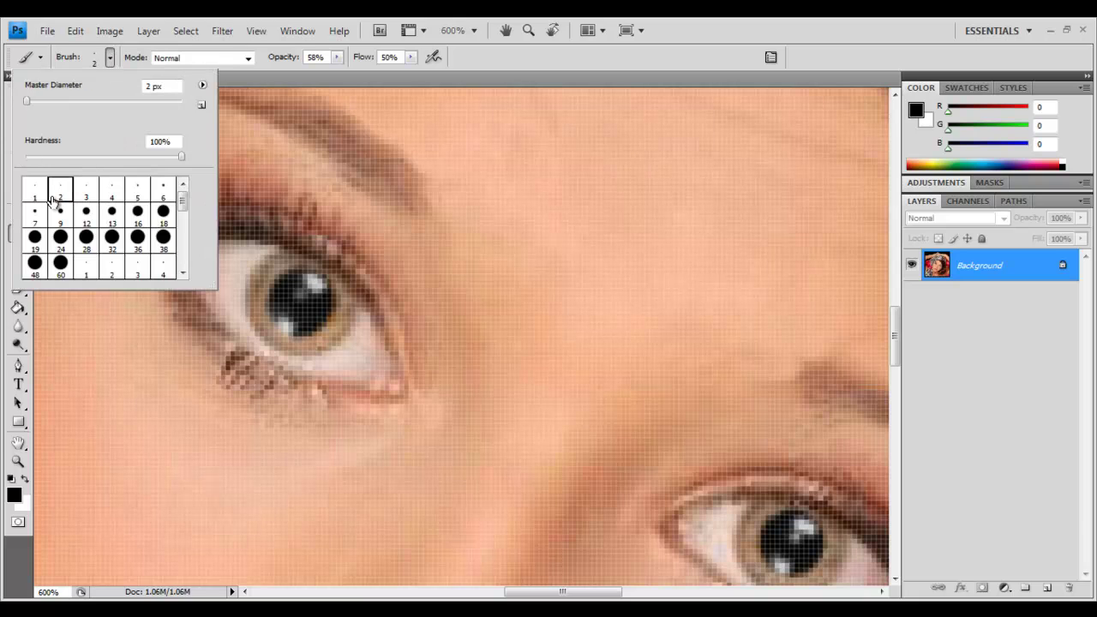
{"action": "left_click", "coordinate": [347, 304]}
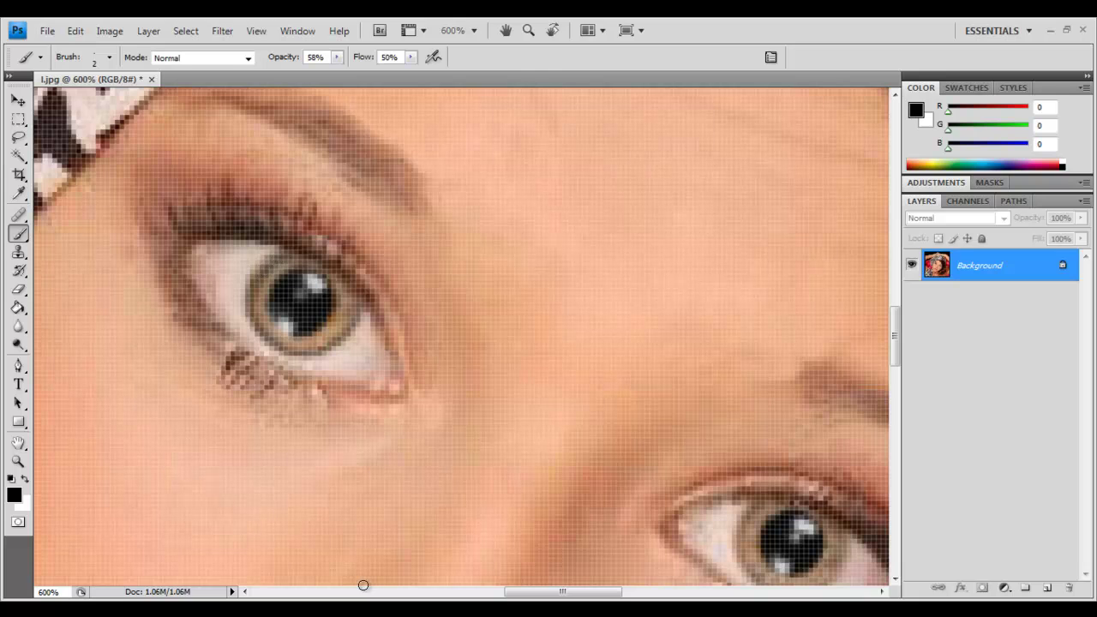
{"action": "left_click_drag", "start_coordinate": [526, 594], "coordinate": [573, 597]}
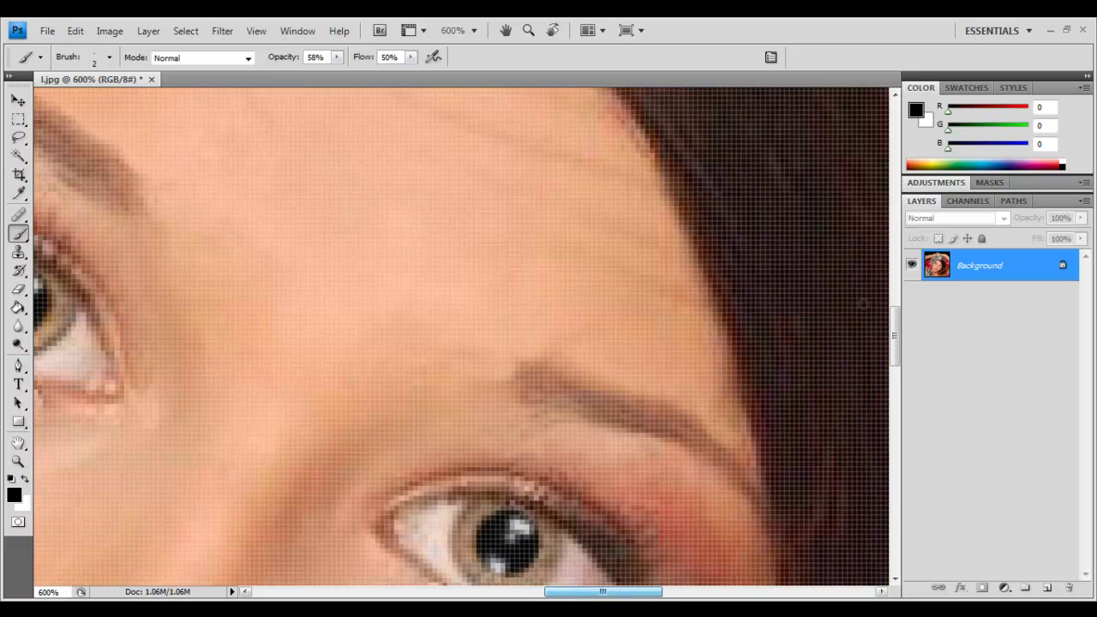
{"action": "left_click_drag", "start_coordinate": [896, 345], "coordinate": [895, 375]}
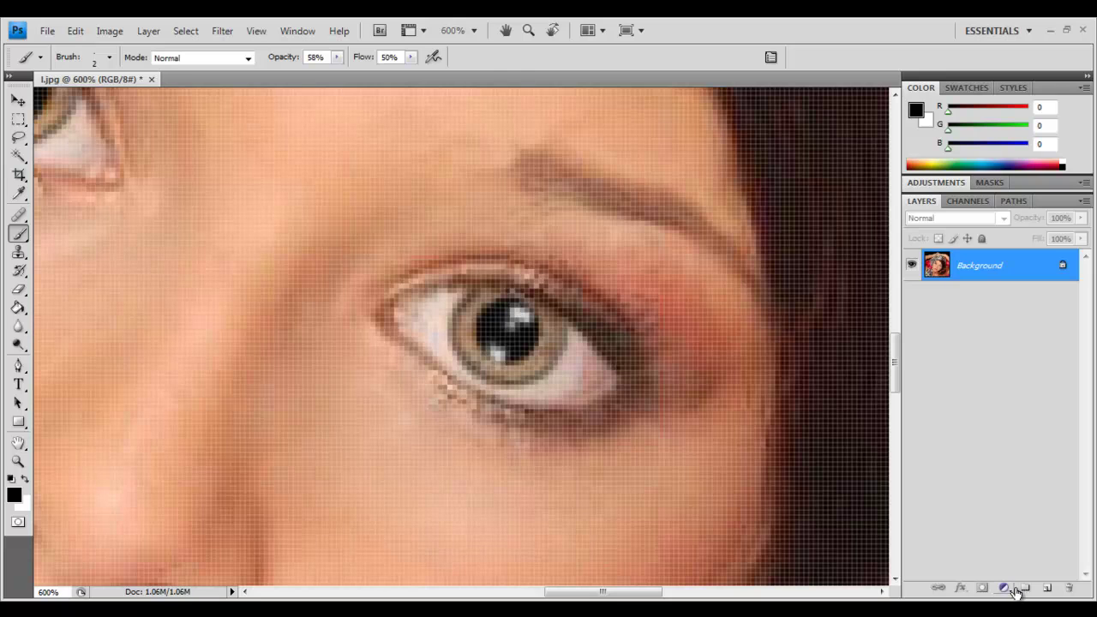
Add a new layer and set up a white brush with a 3 px hard tip at 40% opacity
{"action": "left_click", "coordinate": [1044, 589]}
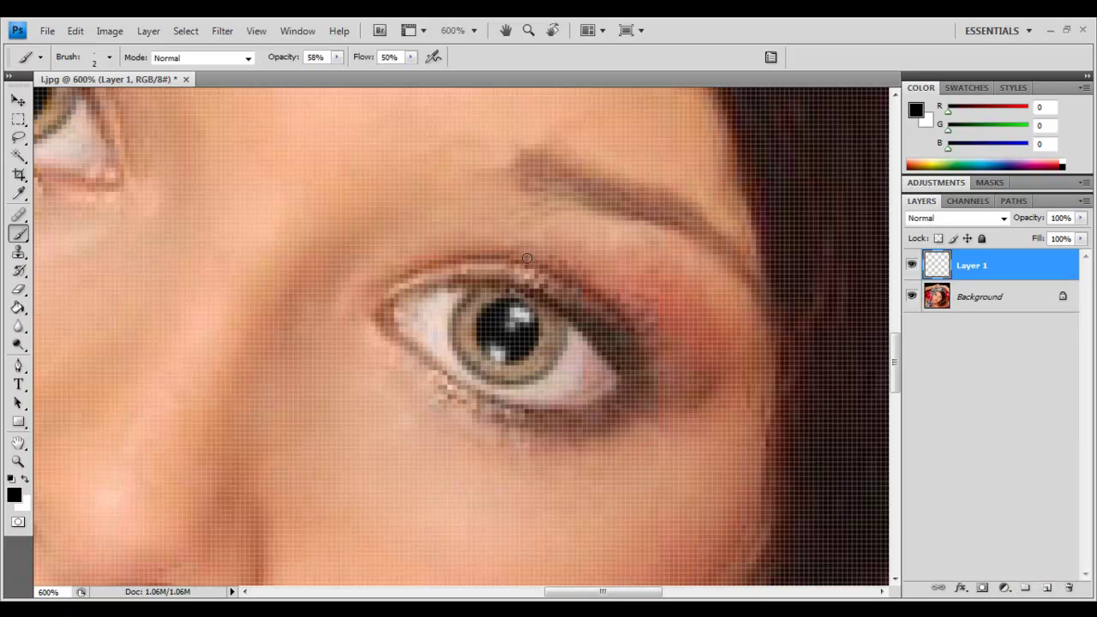
{"action": "left_click", "coordinate": [24, 478]}
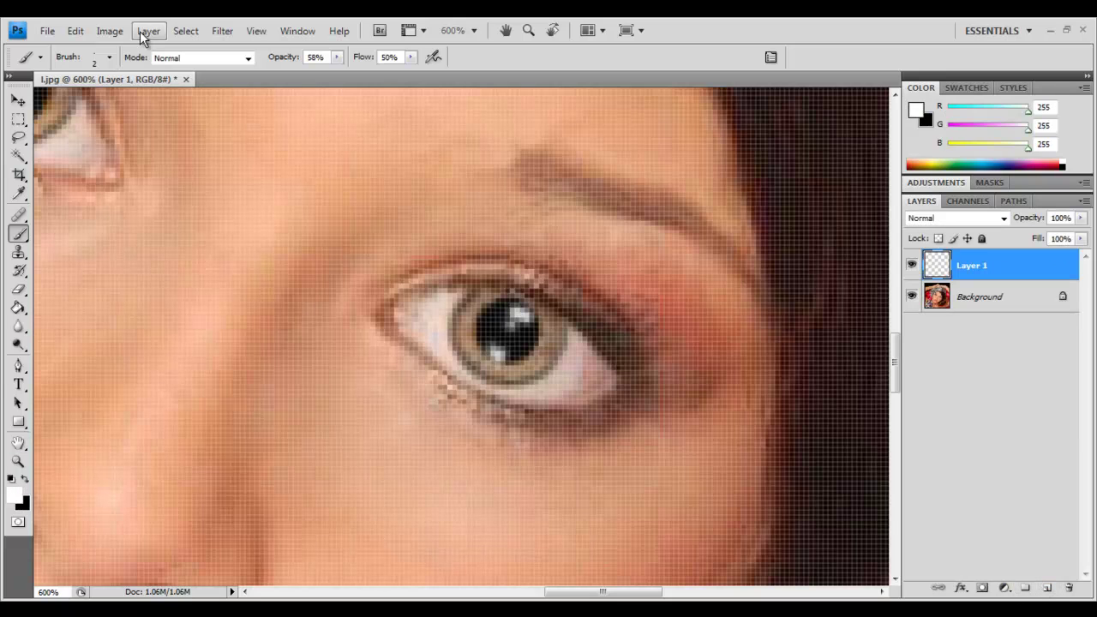
{"action": "left_click", "coordinate": [337, 57]}
{"action": "left_click_drag", "start_coordinate": [340, 74], "coordinate": [322, 73]}
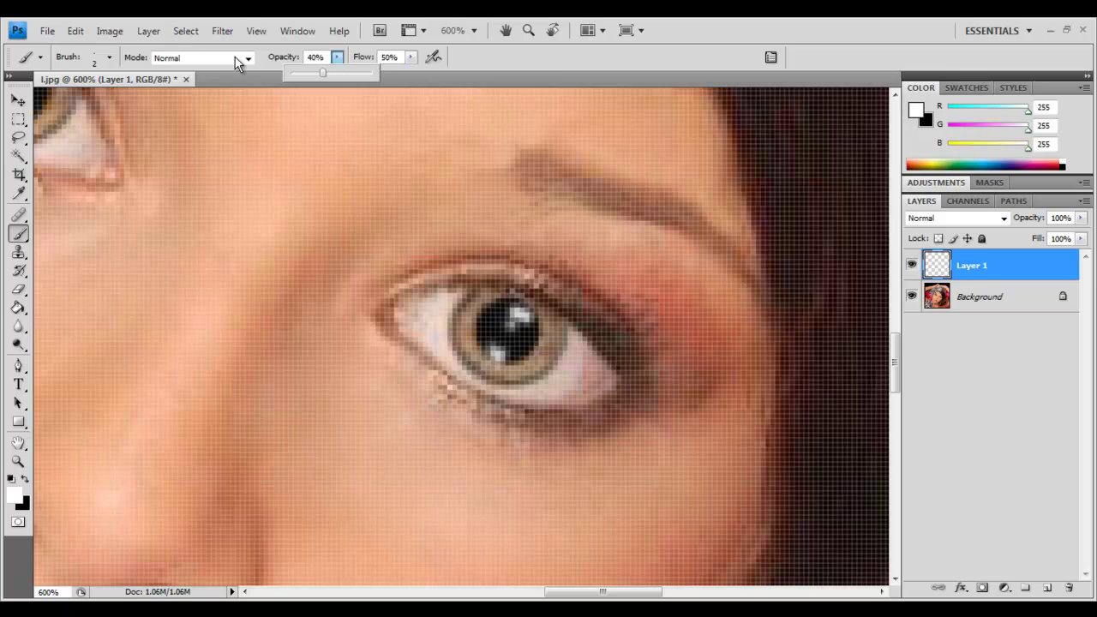
{"action": "left_click", "coordinate": [110, 57]}
{"action": "left_click", "coordinate": [137, 190]}
{"action": "left_click", "coordinate": [110, 190]}
{"action": "left_click", "coordinate": [85, 188]}
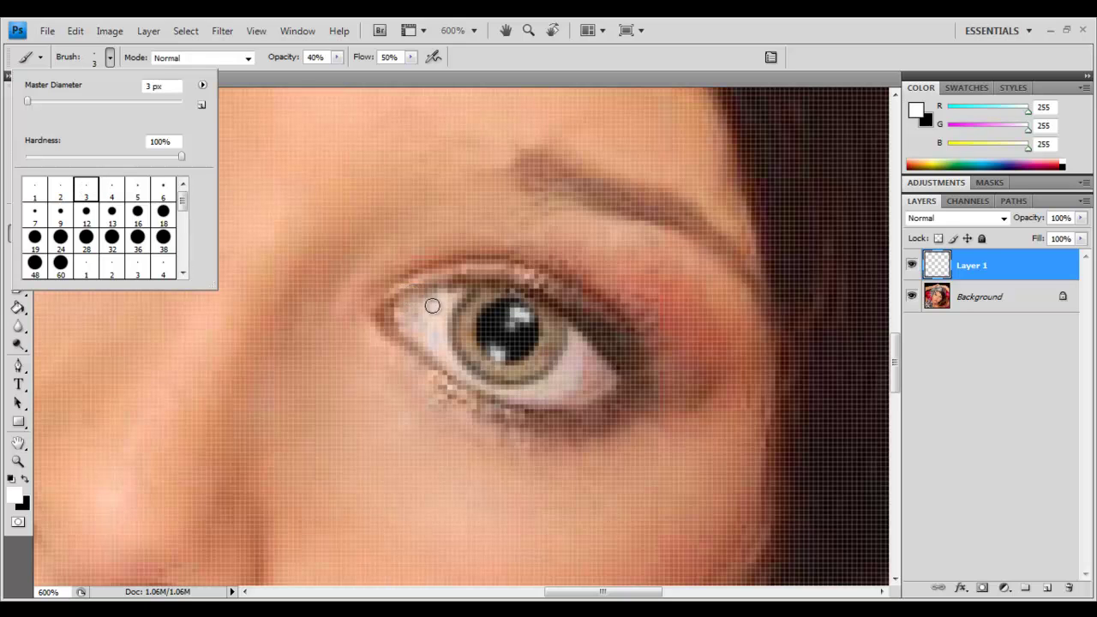
Whiten the white of the right-hand eye on both sides of the iris with brush strokes
{"action": "left_click", "coordinate": [456, 296]}
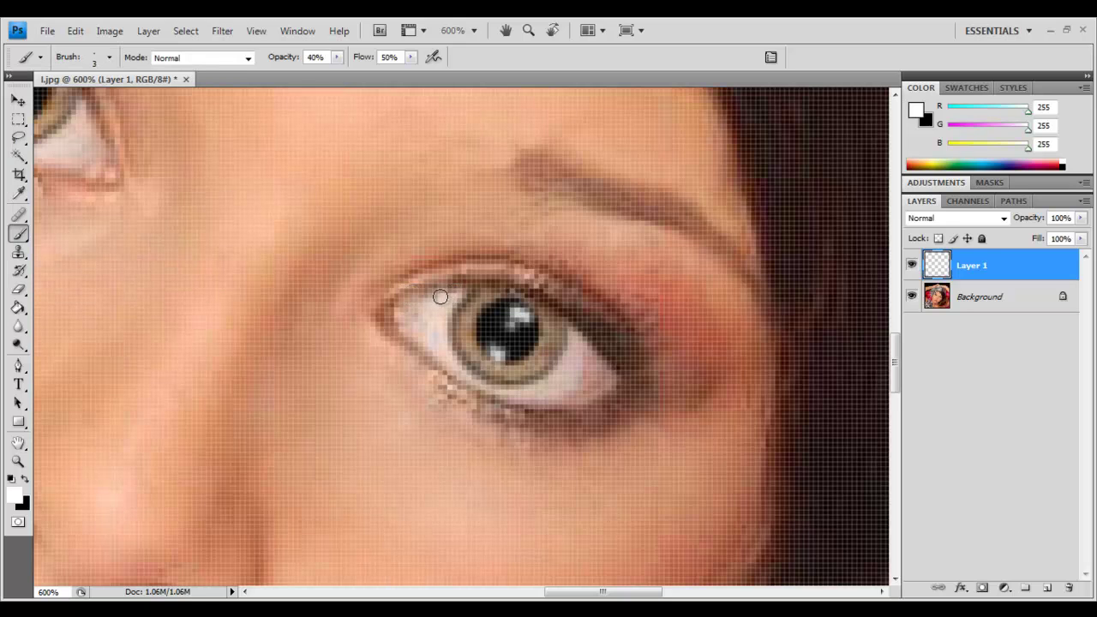
{"action": "mouse_move", "coordinate": [405, 306]}
{"action": "left_mouse_down"}
{"action": "mouse_move", "coordinate": [431, 333]}
{"action": "mouse_move", "coordinate": [444, 310]}
{"action": "mouse_move", "coordinate": [398, 314]}
{"action": "mouse_move", "coordinate": [446, 363]}
{"action": "mouse_move", "coordinate": [497, 385]}
{"action": "mouse_move", "coordinate": [563, 390]}
{"action": "mouse_move", "coordinate": [600, 381]}
{"action": "mouse_move", "coordinate": [602, 368]}
{"action": "mouse_move", "coordinate": [584, 355]}
{"action": "mouse_move", "coordinate": [602, 382]}
{"action": "mouse_move", "coordinate": [573, 401]}
{"action": "mouse_move", "coordinate": [558, 397]}
{"action": "mouse_move", "coordinate": [588, 385]}
{"action": "mouse_move", "coordinate": [575, 351]}
{"action": "mouse_move", "coordinate": [573, 382]}
{"action": "mouse_move", "coordinate": [521, 397]}
{"action": "left_mouse_up"}
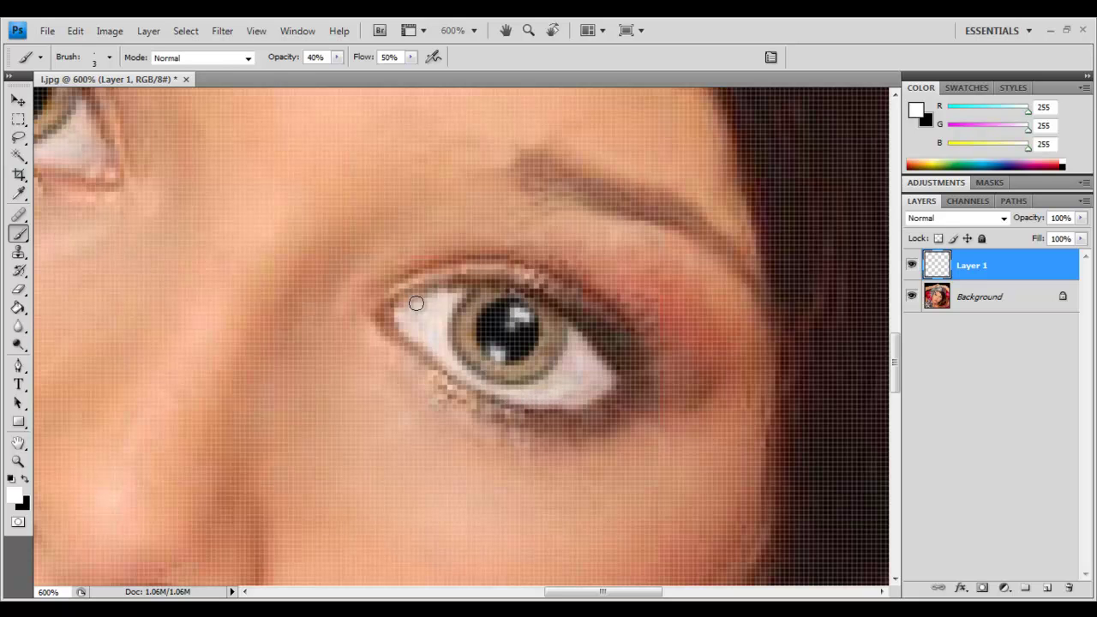
{"action": "scroll", "coordinate": [405, 337], "scroll_direction": "down", "scroll_amount": 5}
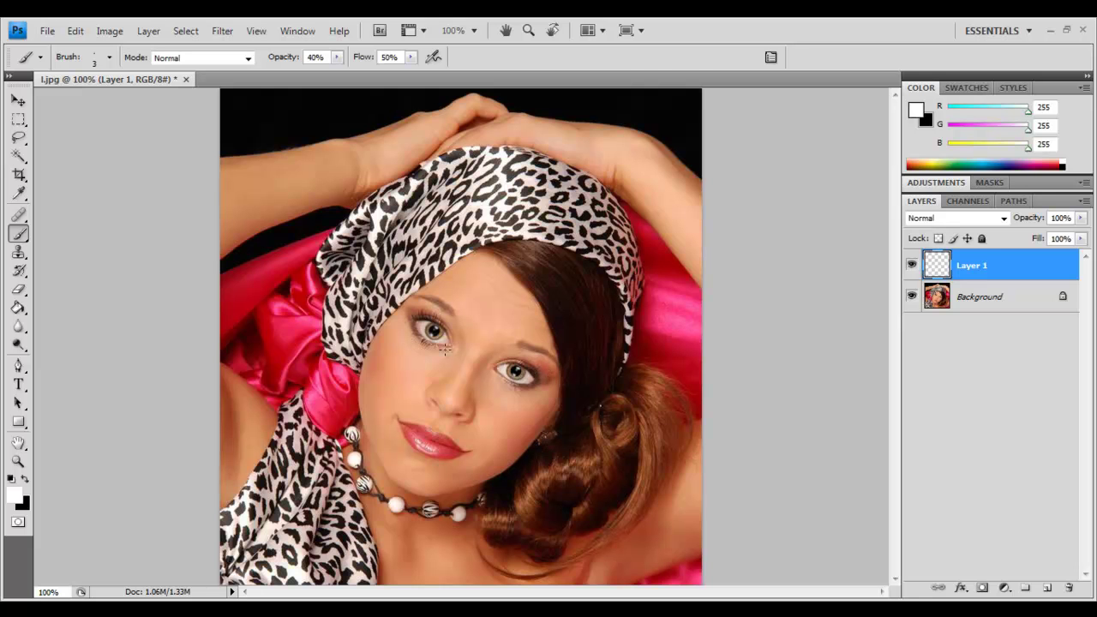
Whiten the white of the left-hand eye around the iris and compare both eyes
{"action": "scroll", "coordinate": [463, 366], "scroll_direction": "up", "scroll_amount": 5}
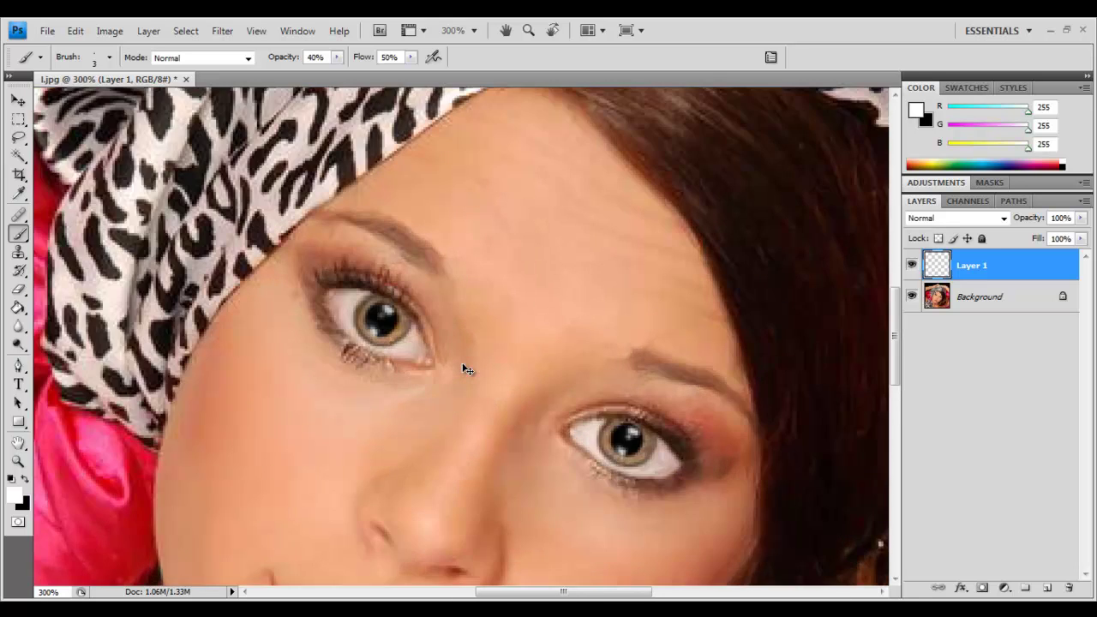
{"action": "scroll", "coordinate": [308, 449], "scroll_direction": "up", "scroll_amount": 1}
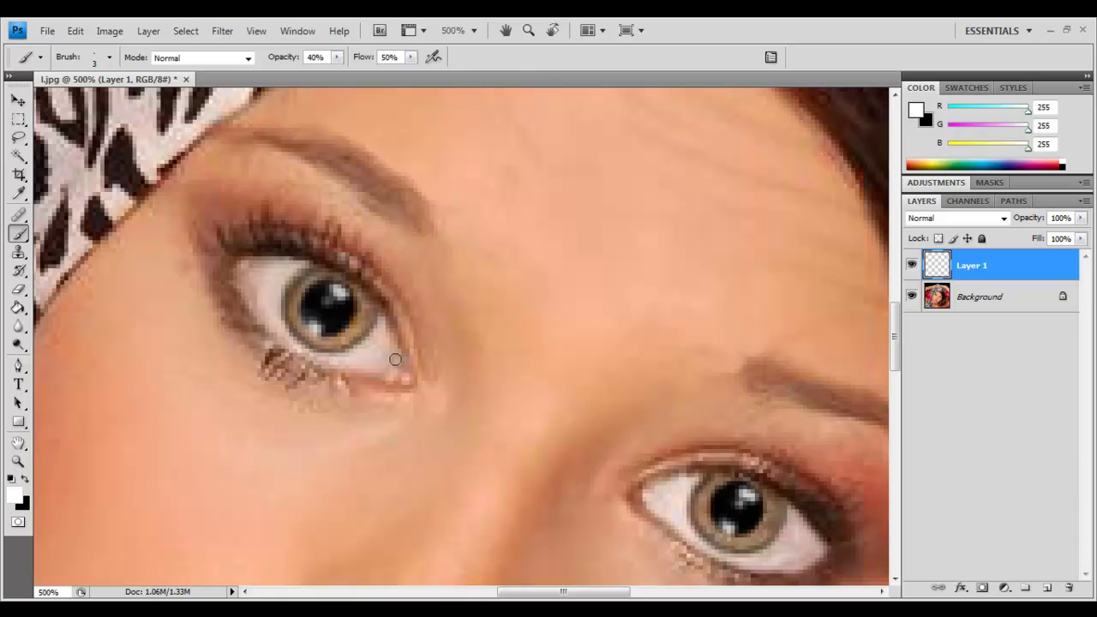
{"action": "mouse_move", "coordinate": [382, 328]}
{"action": "left_mouse_down"}
{"action": "mouse_move", "coordinate": [399, 366]}
{"action": "mouse_move", "coordinate": [342, 360]}
{"action": "mouse_move", "coordinate": [381, 371]}
{"action": "mouse_move", "coordinate": [350, 365]}
{"action": "mouse_move", "coordinate": [382, 362]}
{"action": "mouse_move", "coordinate": [383, 330]}
{"action": "mouse_move", "coordinate": [391, 364]}
{"action": "mouse_move", "coordinate": [391, 354]}
{"action": "mouse_move", "coordinate": [330, 360]}
{"action": "mouse_move", "coordinate": [302, 347]}
{"action": "mouse_move", "coordinate": [259, 313]}
{"action": "mouse_move", "coordinate": [244, 264]}
{"action": "mouse_move", "coordinate": [240, 291]}
{"action": "mouse_move", "coordinate": [254, 306]}
{"action": "mouse_move", "coordinate": [238, 275]}
{"action": "mouse_move", "coordinate": [259, 260]}
{"action": "mouse_move", "coordinate": [299, 262]}
{"action": "mouse_move", "coordinate": [246, 280]}
{"action": "left_mouse_up"}
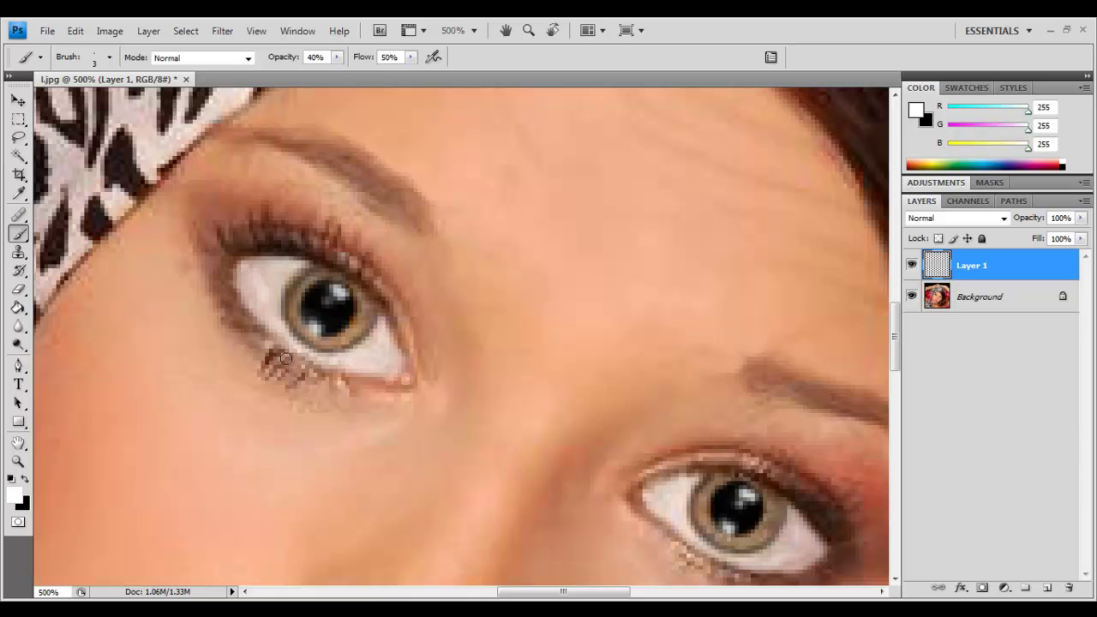
{"action": "scroll", "coordinate": [445, 388], "scroll_direction": "down", "scroll_amount": 1}
{"action": "scroll", "coordinate": [444, 386], "scroll_direction": "down", "scroll_amount": 5}
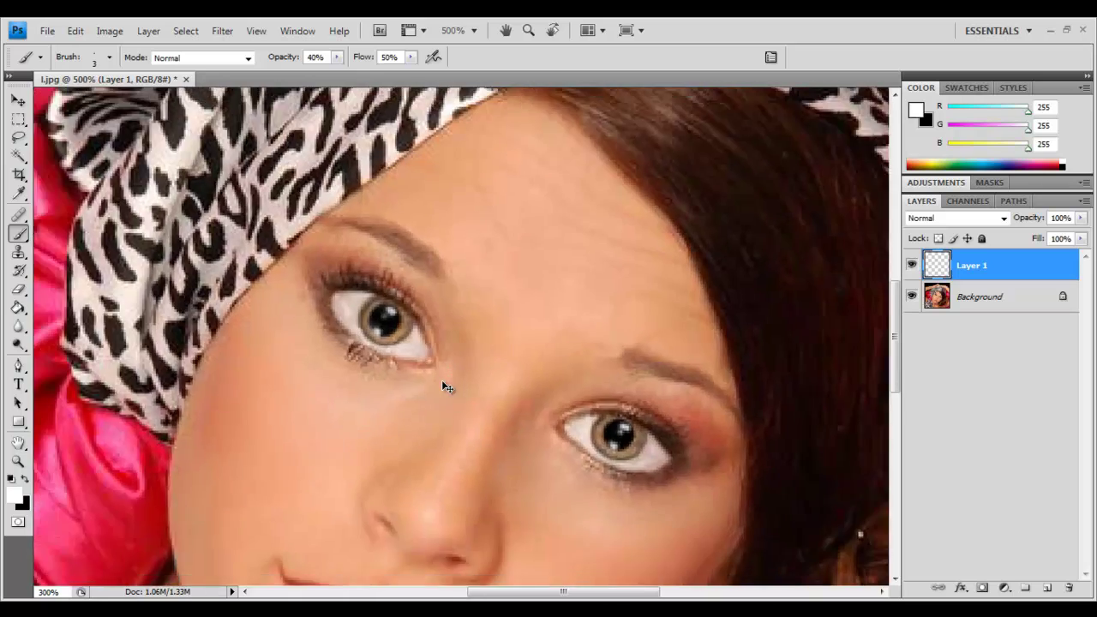
Erase white spill at the left-hand eye's inner lid edge and the right-hand iris using a 5 px eraser
{"action": "scroll", "coordinate": [444, 386], "scroll_direction": "up", "scroll_amount": 4}
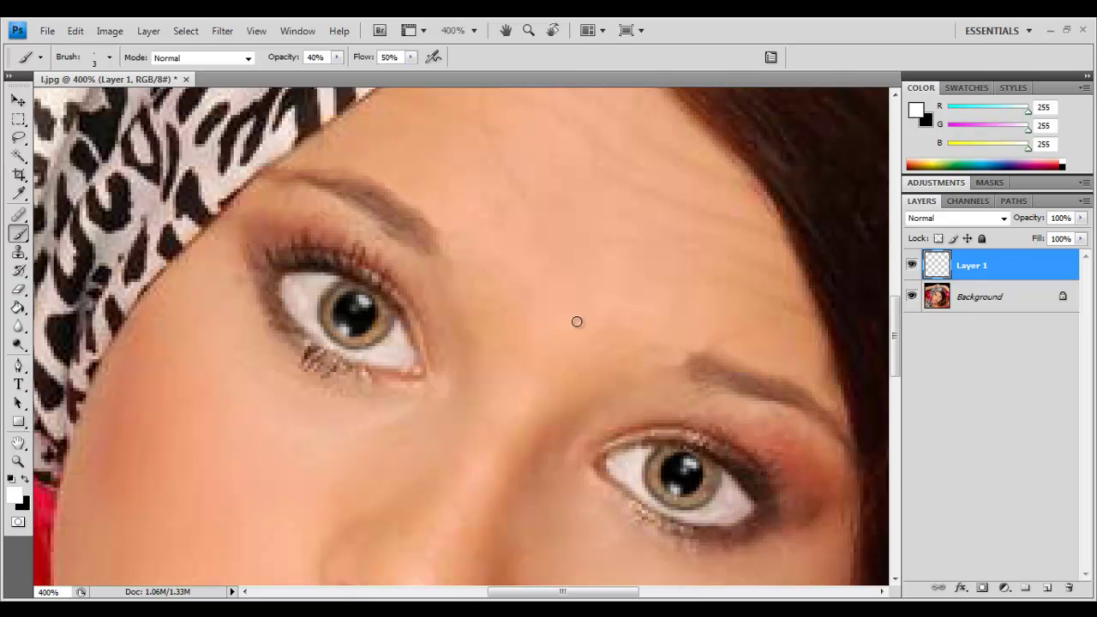
{"action": "left_click", "coordinate": [19, 308]}
{"action": "left_click", "coordinate": [19, 289]}
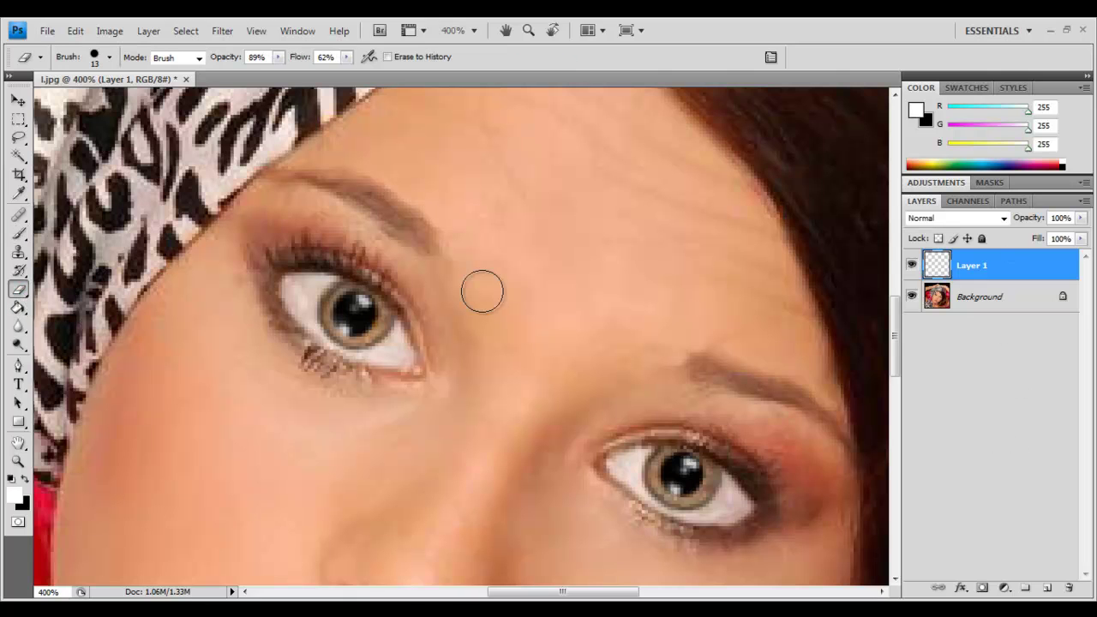
{"action": "left_click", "coordinate": [106, 59]}
{"action": "left_click_drag", "start_coordinate": [34, 100], "coordinate": [31, 103]}
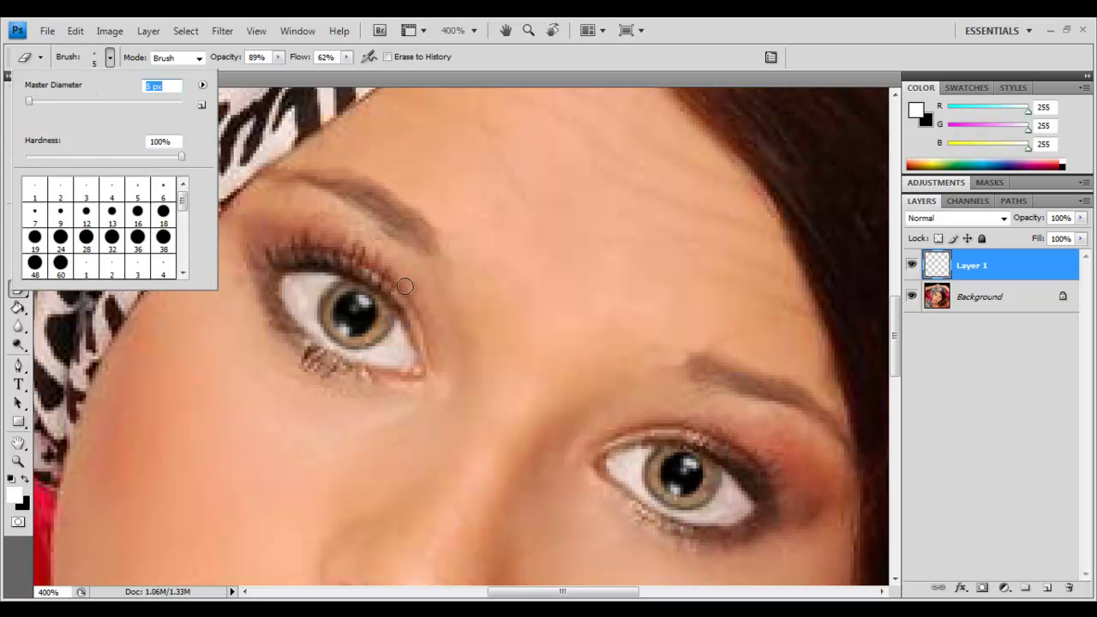
{"action": "left_click", "coordinate": [414, 330]}
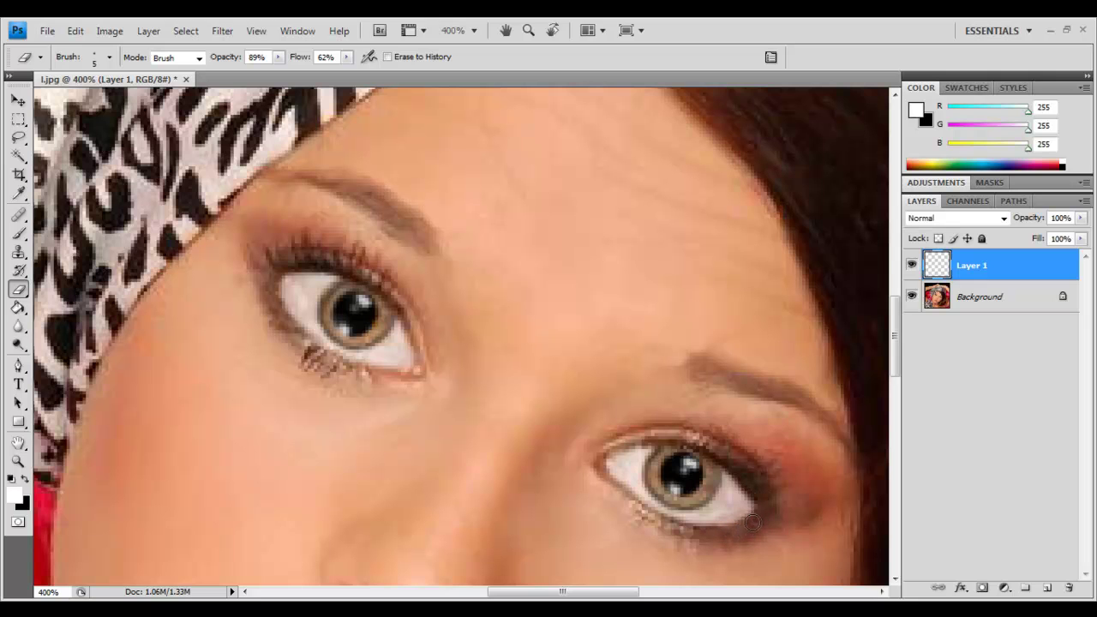
{"action": "mouse_move", "coordinate": [713, 487]}
{"action": "left_mouse_down"}
{"action": "mouse_move", "coordinate": [711, 477]}
{"action": "mouse_move", "coordinate": [707, 496]}
{"action": "left_mouse_up"}
Set the eraser's flow and opacity to 100% and clean the white spill off the right-hand iris's lower rim
{"action": "left_click", "coordinate": [346, 57]}
{"action": "left_click_drag", "start_coordinate": [363, 74], "coordinate": [392, 76]}
{"action": "left_click", "coordinate": [277, 57]}
{"action": "left_click_drag", "start_coordinate": [283, 74], "coordinate": [288, 76]}
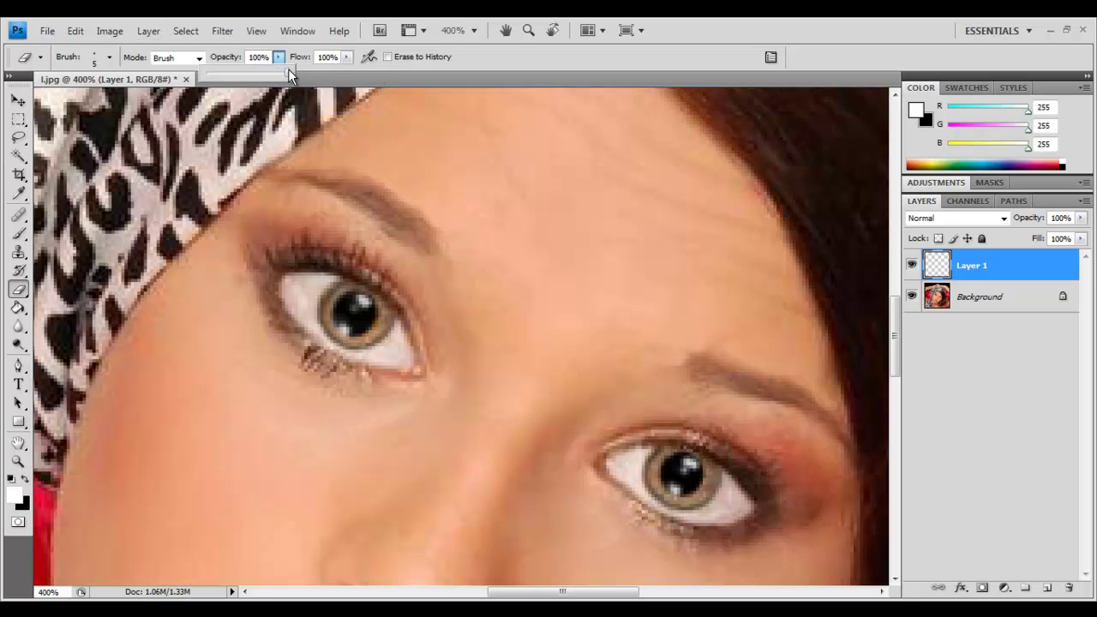
{"action": "left_click", "coordinate": [716, 483]}
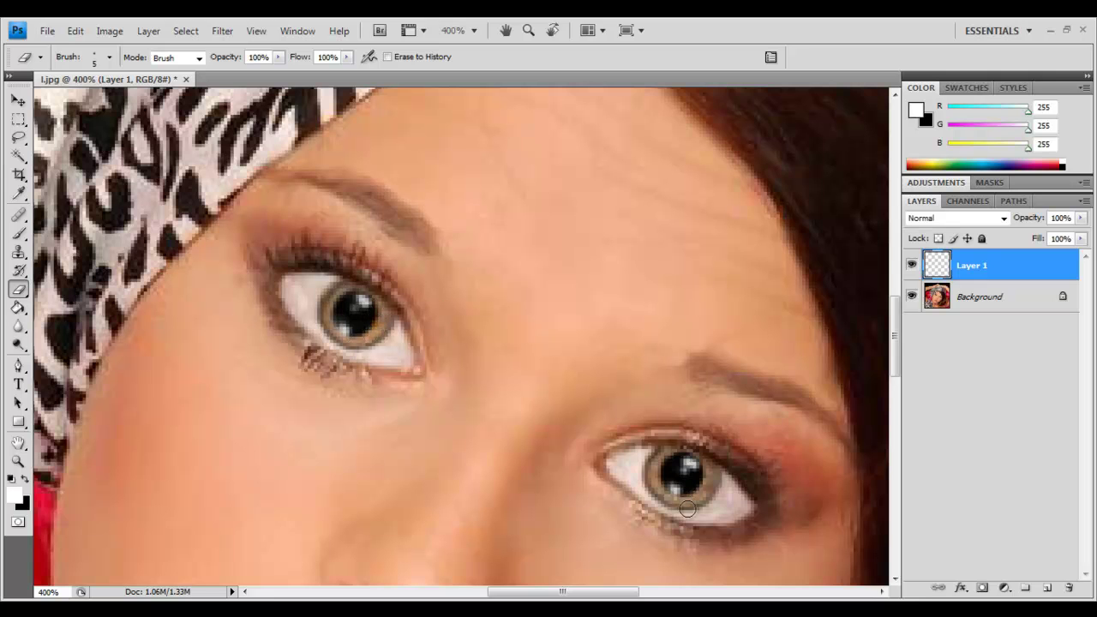
{"action": "key", "text": "ctrl+minus"}
{"action": "key", "text": "ctrl+minus"}
{"action": "key", "text": "ctrl+minus"}
{"action": "key", "text": "ctrl+minus"}
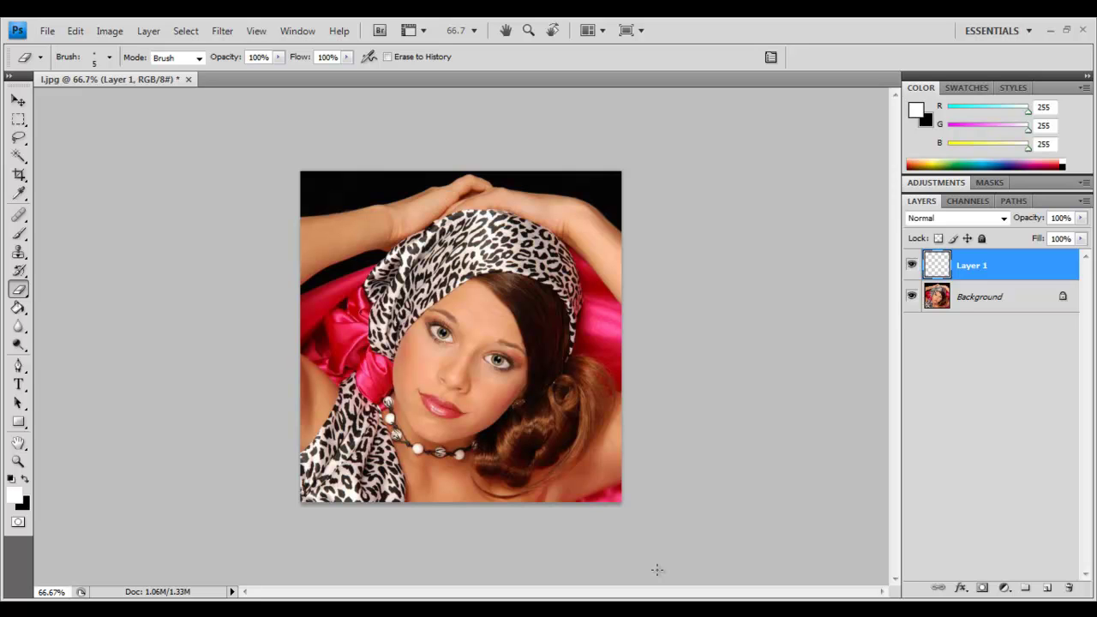
Add a new empty layer directly above the Background, below the eye-whitening layer
{"action": "left_click", "coordinate": [1002, 300]}
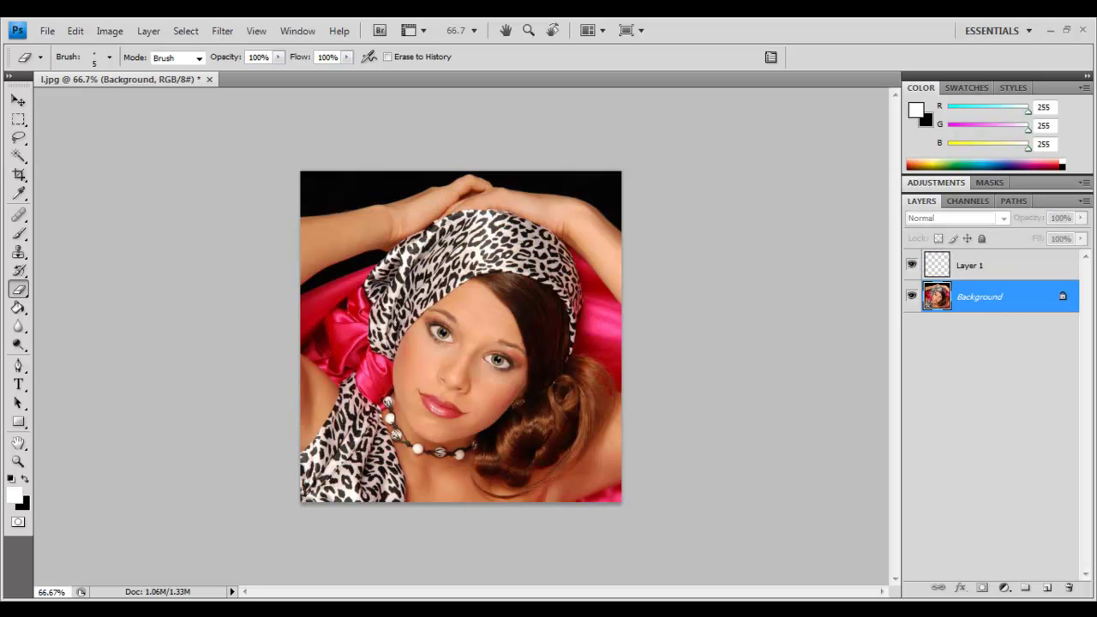
{"action": "left_click", "coordinate": [1046, 587]}
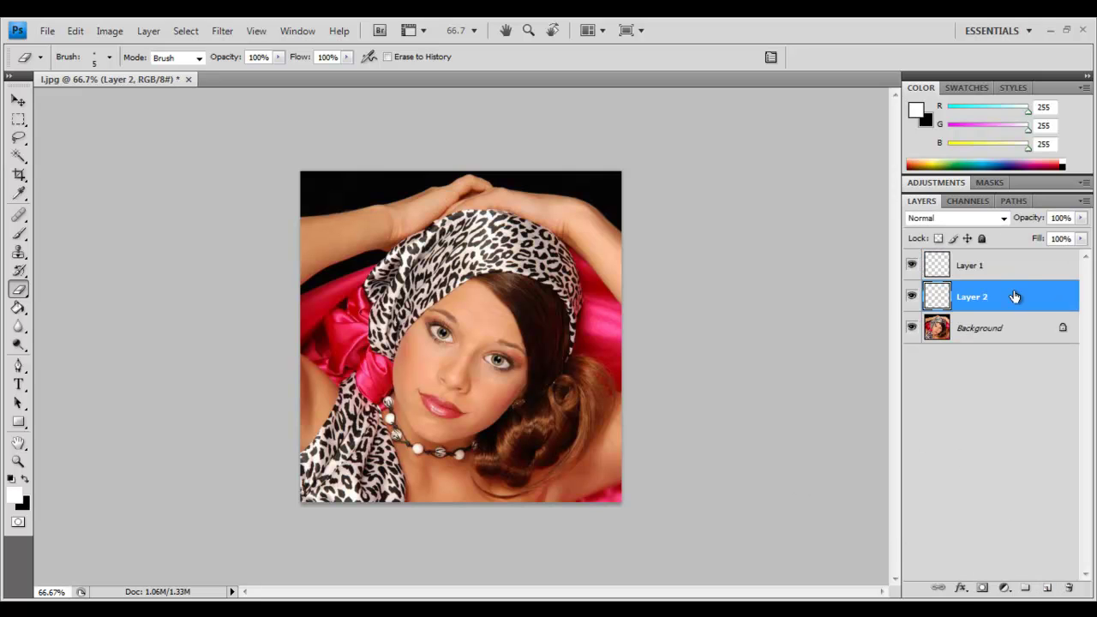
{"action": "left_click", "coordinate": [43, 31]}
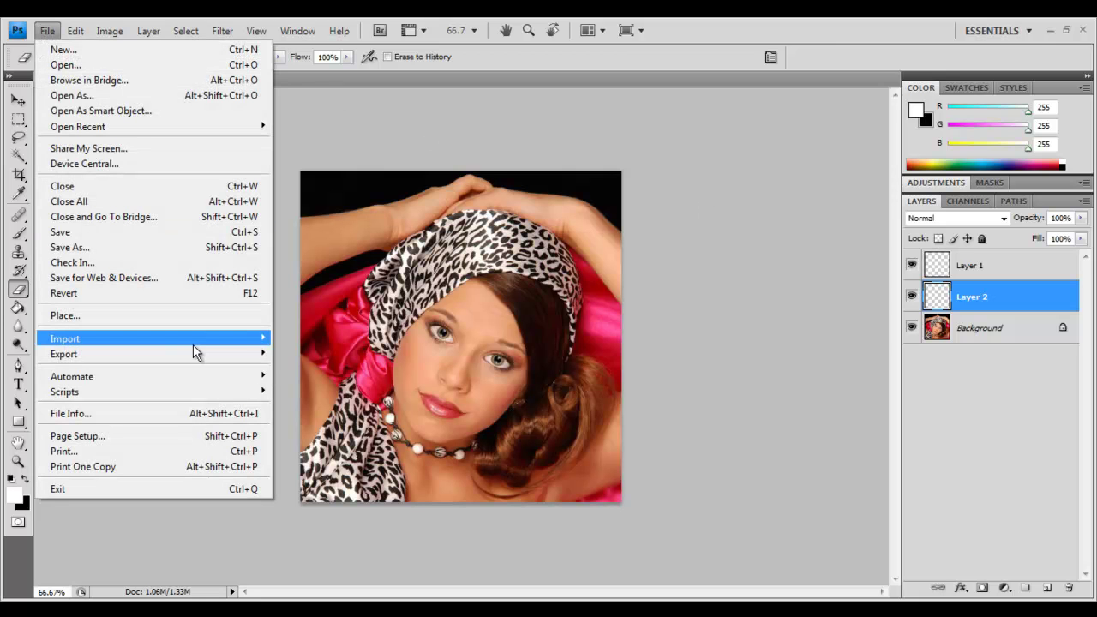
{"action": "left_click", "coordinate": [278, 539]}
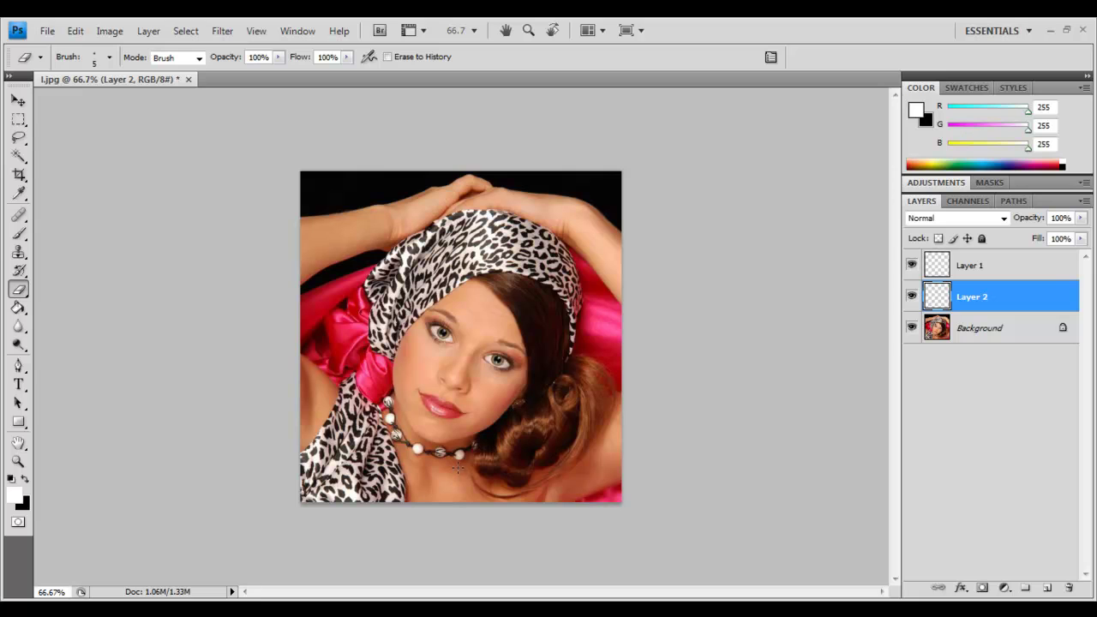
Sample a skin tone for the brush from the skin just below the necklace
{"action": "left_click", "coordinate": [19, 233]}
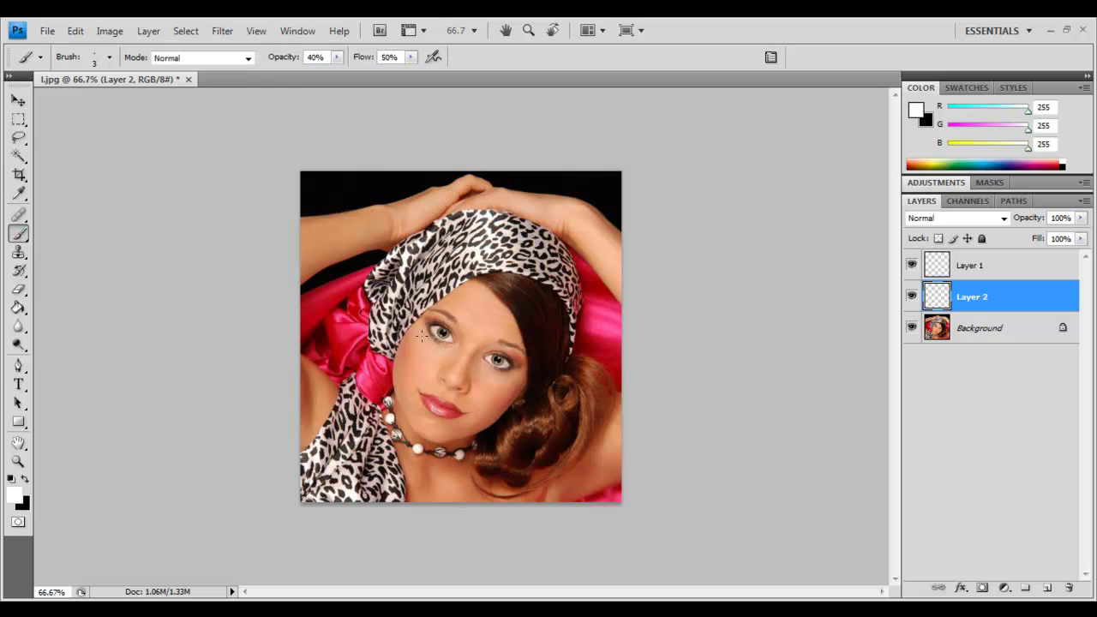
{"action": "left_click", "coordinate": [460, 464], "text": "alt"}
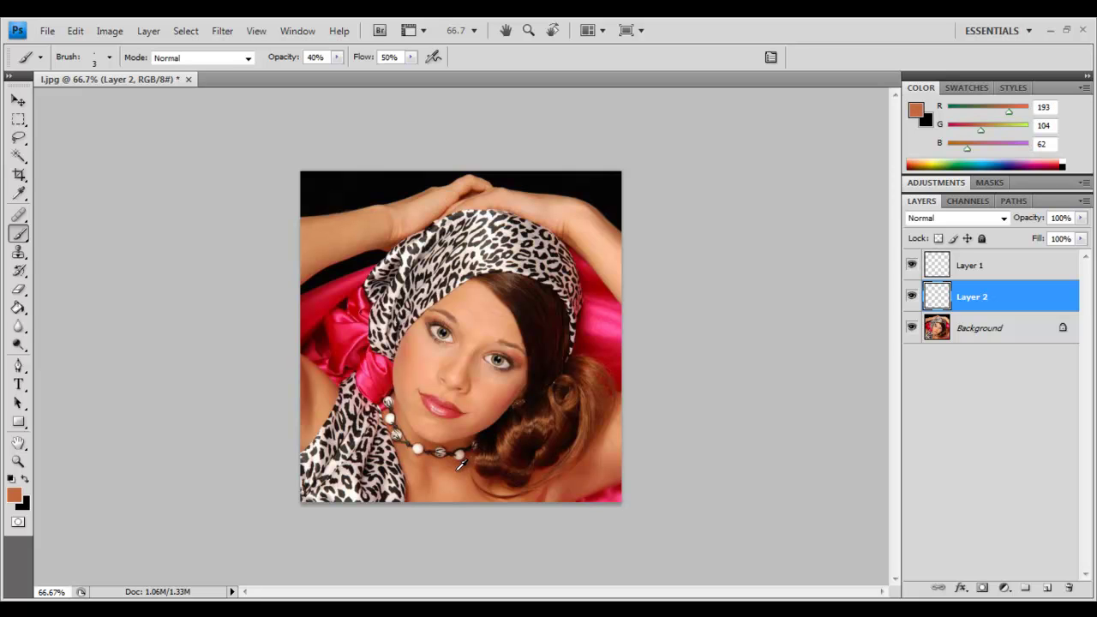
{"action": "left_click", "coordinate": [446, 468], "text": "alt"}
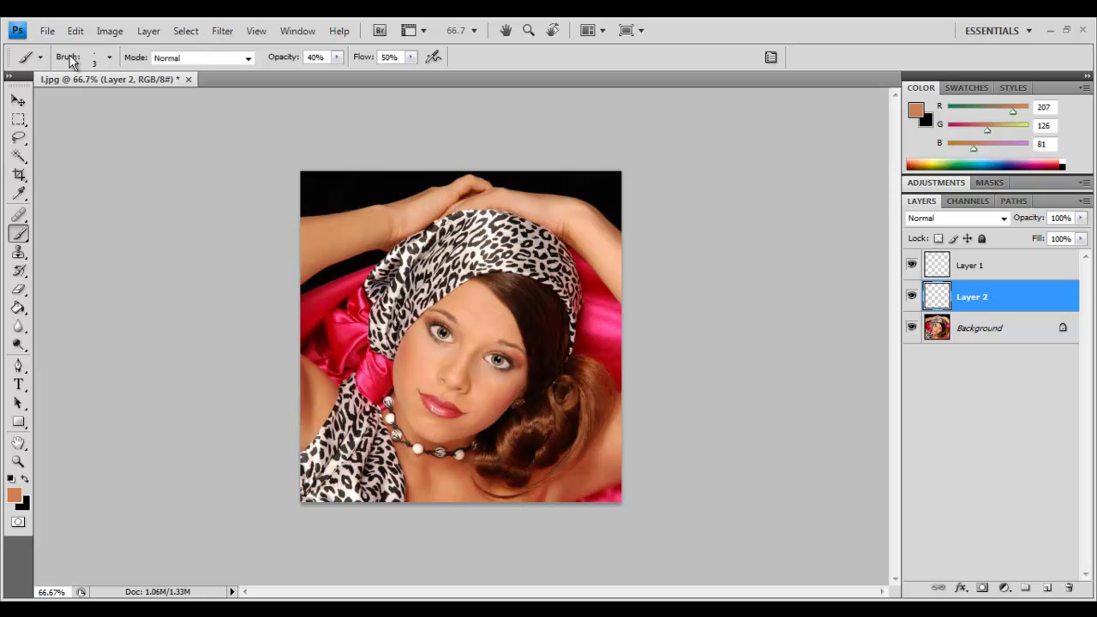
Paint the sampled skin tone over the face using the Airbrush Soft Round 50% flow preset at 41% opacity
{"action": "left_click", "coordinate": [41, 57]}
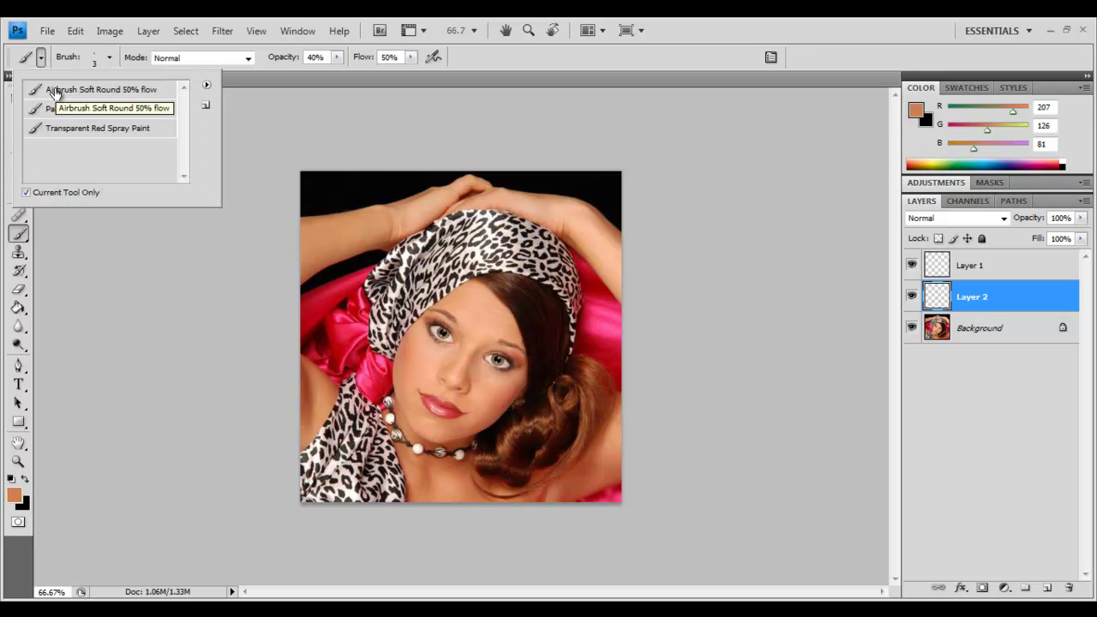
{"action": "left_click", "coordinate": [53, 90]}
{"action": "left_click_drag", "start_coordinate": [337, 57], "coordinate": [296, 74]}
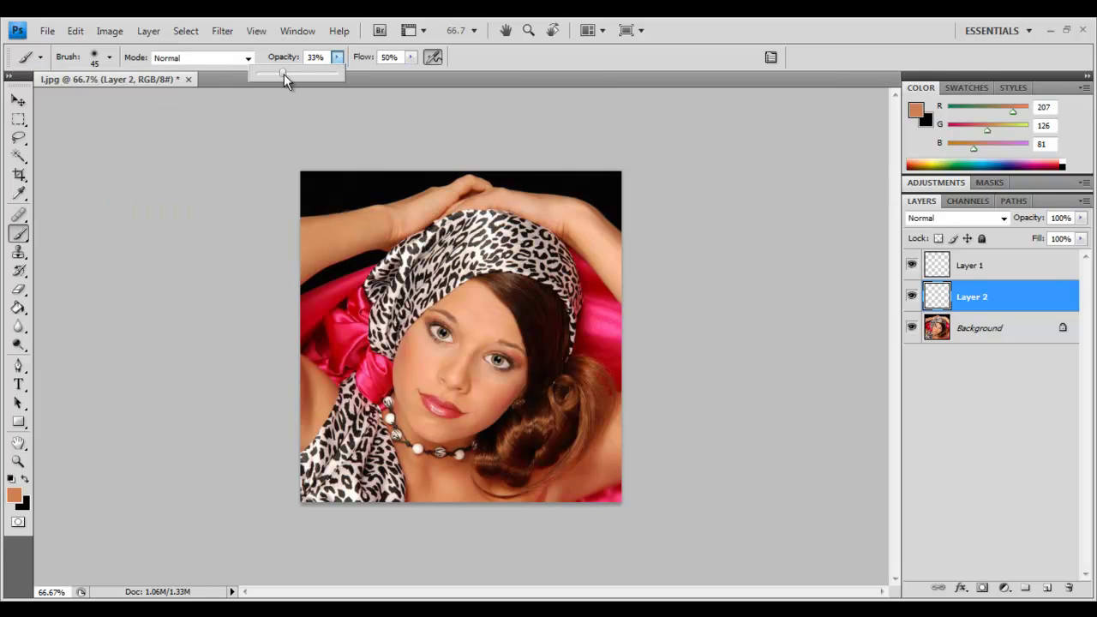
{"action": "left_click_drag", "start_coordinate": [291, 75], "coordinate": [287, 76]}
{"action": "key", "text": "ctrl+plus"}
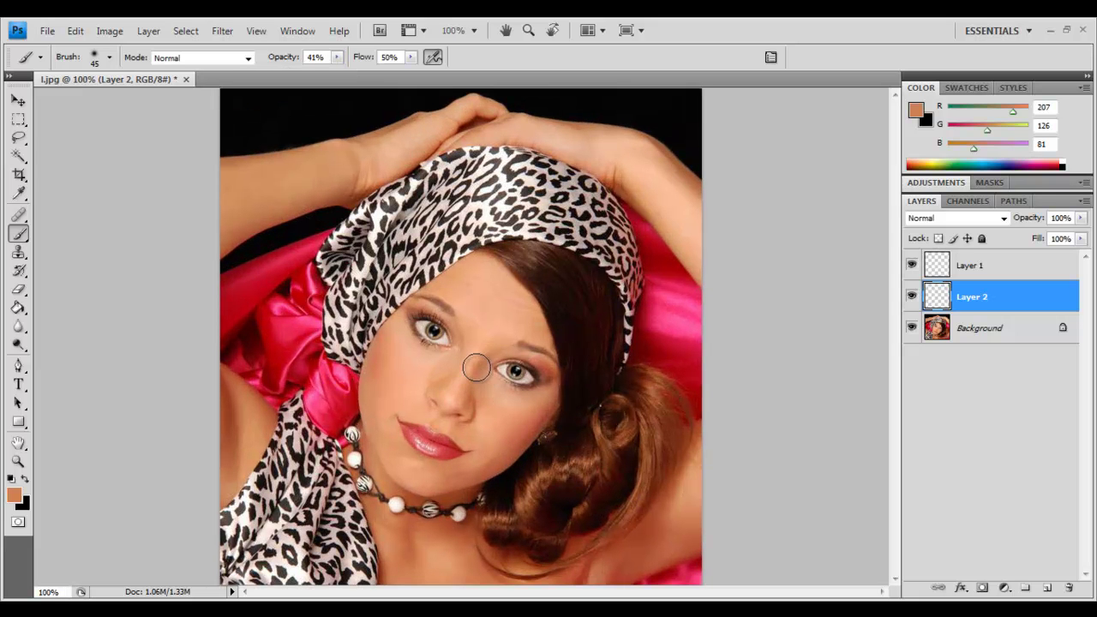
{"action": "mouse_move", "coordinate": [476, 367]}
{"action": "left_mouse_down"}
{"action": "mouse_move", "coordinate": [547, 395]}
{"action": "mouse_move", "coordinate": [530, 429]}
{"action": "mouse_move", "coordinate": [475, 464]}
{"action": "mouse_move", "coordinate": [408, 470]}
{"action": "mouse_move", "coordinate": [373, 382]}
{"action": "mouse_move", "coordinate": [390, 336]}
{"action": "mouse_move", "coordinate": [417, 355]}
{"action": "mouse_move", "coordinate": [469, 360]}
{"action": "mouse_move", "coordinate": [453, 393]}
{"action": "mouse_move", "coordinate": [449, 379]}
{"action": "mouse_move", "coordinate": [419, 376]}
{"action": "mouse_move", "coordinate": [408, 394]}
{"action": "mouse_move", "coordinate": [415, 405]}
{"action": "mouse_move", "coordinate": [391, 379]}
{"action": "mouse_move", "coordinate": [424, 363]}
{"action": "mouse_move", "coordinate": [399, 354]}
{"action": "mouse_move", "coordinate": [419, 409]}
{"action": "mouse_move", "coordinate": [475, 436]}
{"action": "mouse_move", "coordinate": [497, 330]}
{"action": "mouse_move", "coordinate": [531, 331]}
{"action": "mouse_move", "coordinate": [541, 343]}
{"action": "mouse_move", "coordinate": [521, 305]}
{"action": "mouse_move", "coordinate": [552, 344]}
{"action": "mouse_move", "coordinate": [524, 302]}
{"action": "mouse_move", "coordinate": [480, 267]}
{"action": "mouse_move", "coordinate": [427, 285]}
{"action": "mouse_move", "coordinate": [487, 311]}
{"action": "mouse_move", "coordinate": [483, 282]}
{"action": "mouse_move", "coordinate": [483, 310]}
{"action": "mouse_move", "coordinate": [547, 365]}
{"action": "mouse_move", "coordinate": [499, 311]}
{"action": "mouse_move", "coordinate": [464, 314]}
{"action": "mouse_move", "coordinate": [426, 295]}
{"action": "mouse_move", "coordinate": [495, 397]}
{"action": "mouse_move", "coordinate": [533, 423]}
{"action": "mouse_move", "coordinate": [482, 443]}
{"action": "mouse_move", "coordinate": [520, 421]}
{"action": "mouse_move", "coordinate": [404, 412]}
{"action": "mouse_move", "coordinate": [509, 387]}
{"action": "left_mouse_up"}
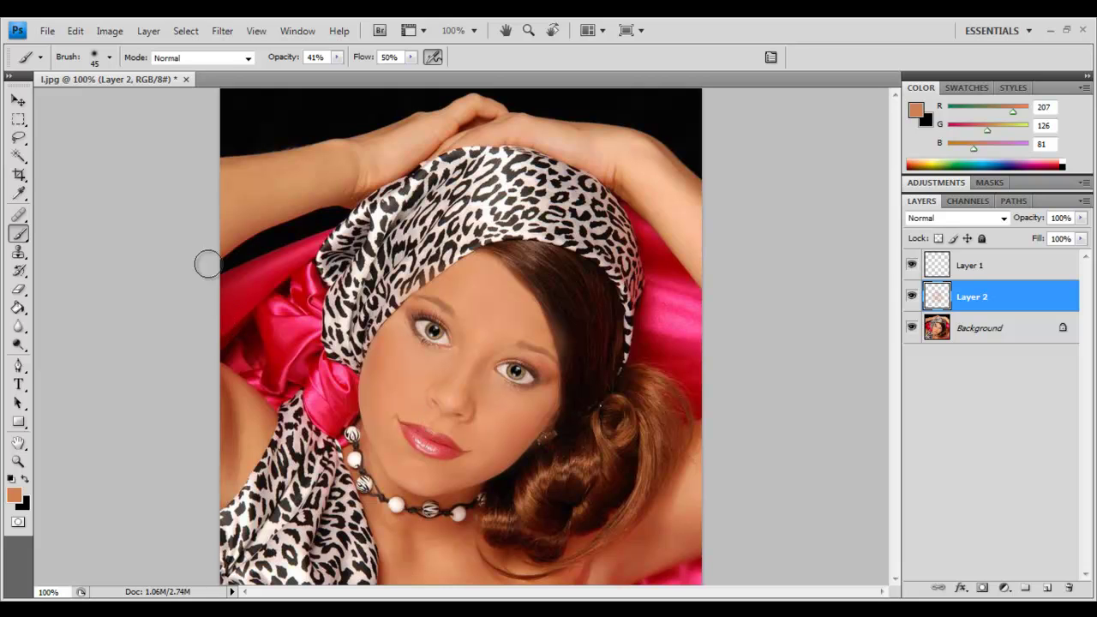
Erase the skin-tone overspill from the hair beside the face with a 21 px eraser
{"action": "left_click", "coordinate": [18, 289]}
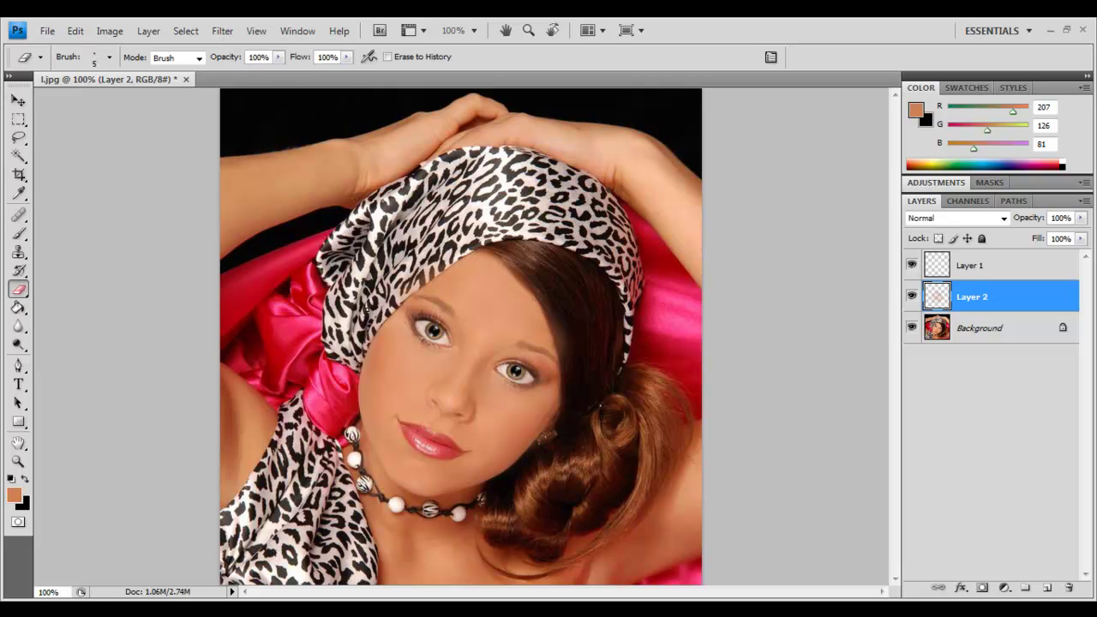
{"action": "left_click", "coordinate": [109, 58]}
{"action": "left_click", "coordinate": [41, 101]}
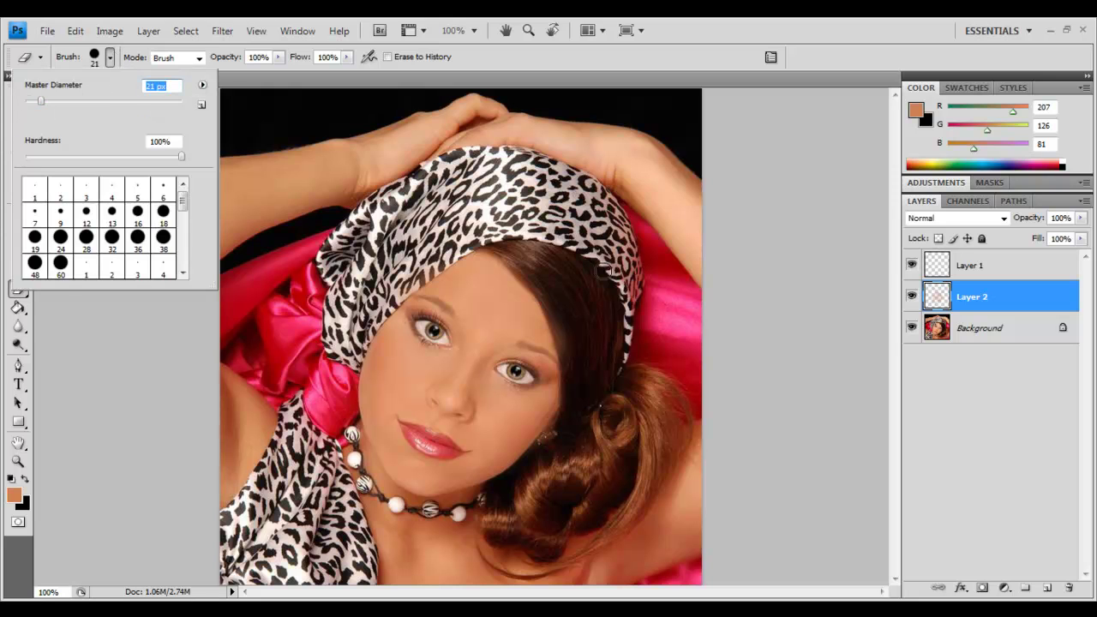
{"action": "left_click", "coordinate": [587, 353]}
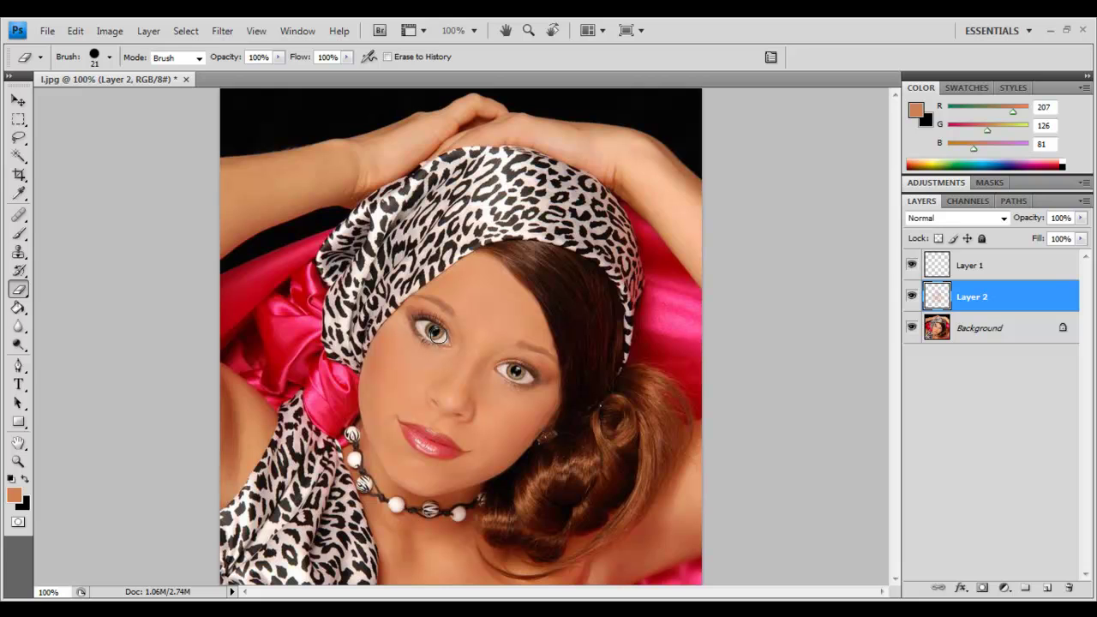
Erase the skin-tone paint over both eyes and step back the last eraser stroke
{"action": "left_click_drag", "start_coordinate": [420, 323], "coordinate": [428, 325]}
{"action": "mouse_move", "coordinate": [526, 375]}
{"action": "left_mouse_down"}
{"action": "mouse_move", "coordinate": [495, 374]}
{"action": "mouse_move", "coordinate": [513, 374]}
{"action": "left_mouse_up"}
{"action": "left_click", "coordinate": [75, 31]}
{"action": "left_click", "coordinate": [92, 78]}
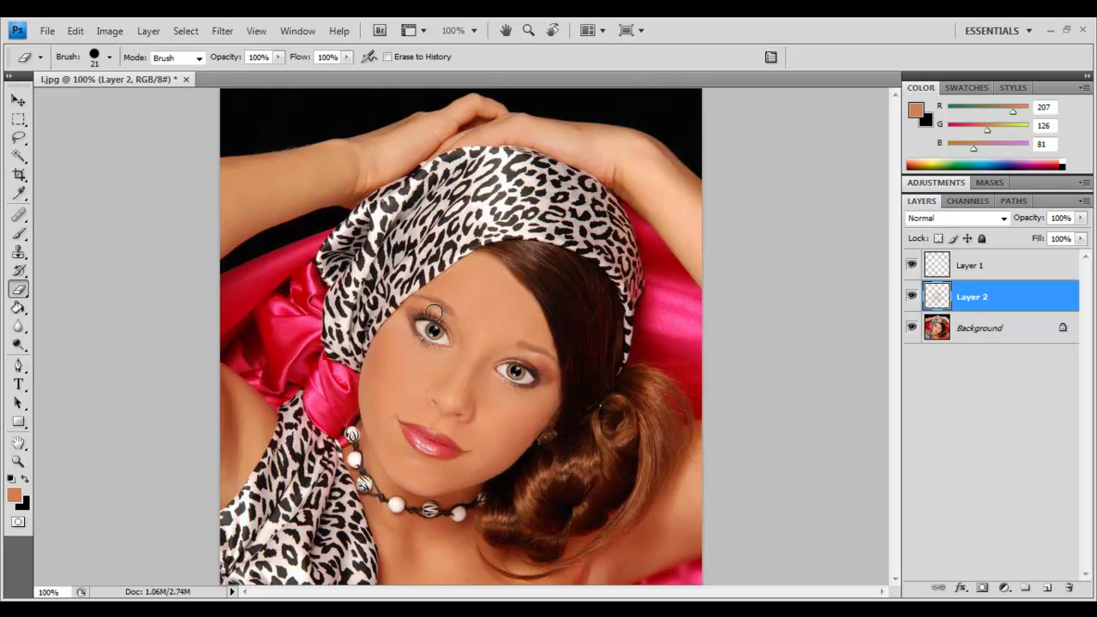
Erase the skin tone from the right-hand eyebrow and a spot on the left-hand cheek, and check the whole portrait
{"action": "left_click_drag", "start_coordinate": [506, 339], "coordinate": [516, 346]}
{"action": "left_click", "coordinate": [425, 377]}
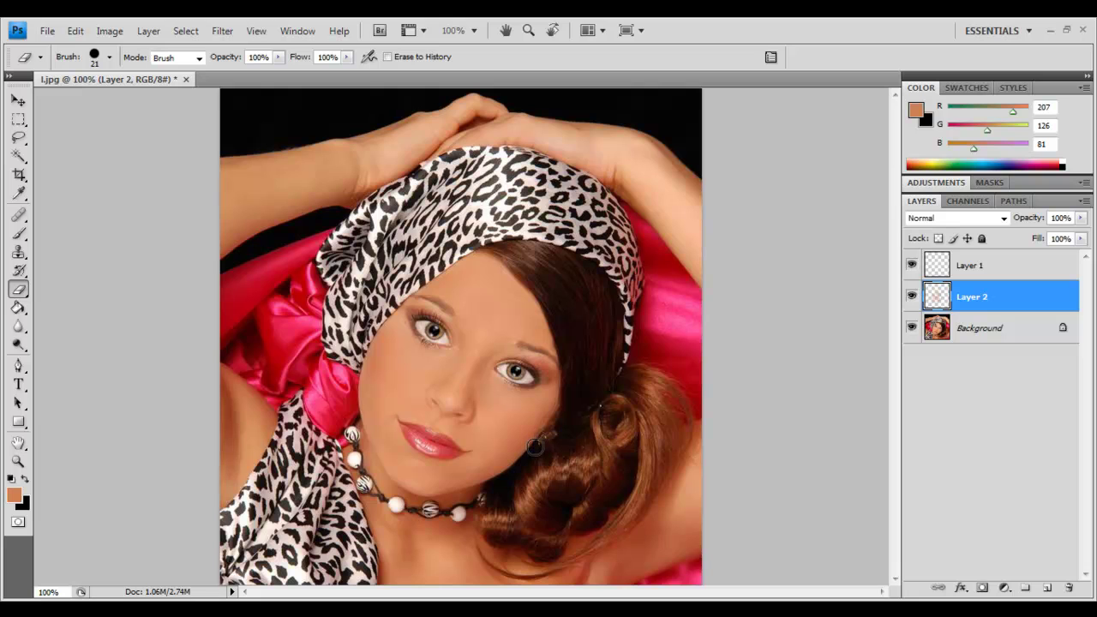
{"action": "key", "text": "ctrl+minus"}
{"action": "key", "text": "ctrl+minus"}
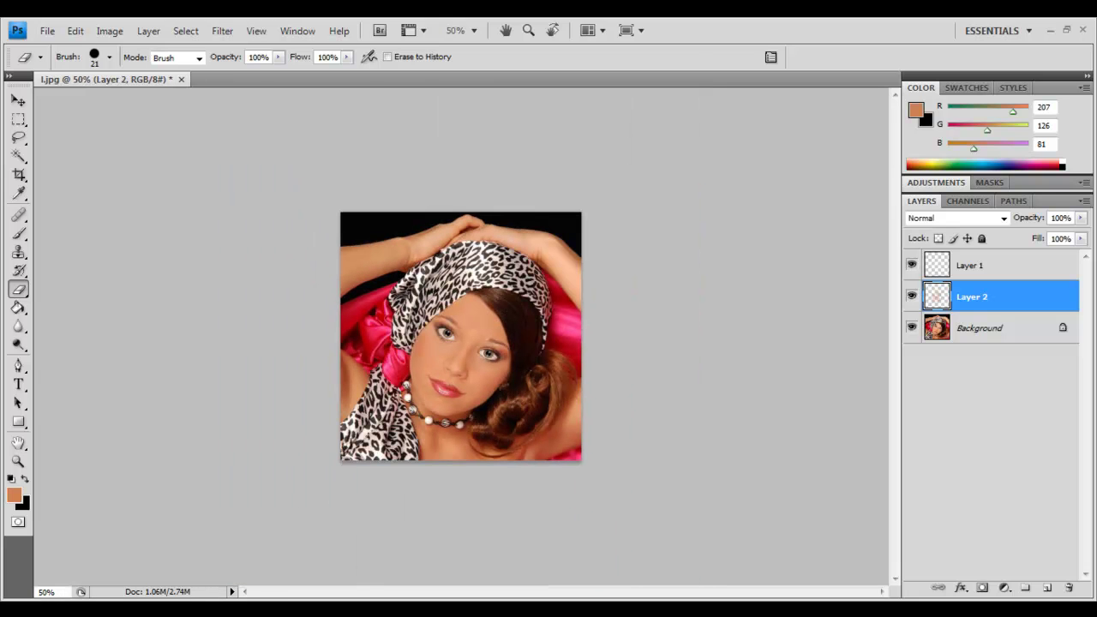
{"action": "key", "text": "ctrl+plus"}
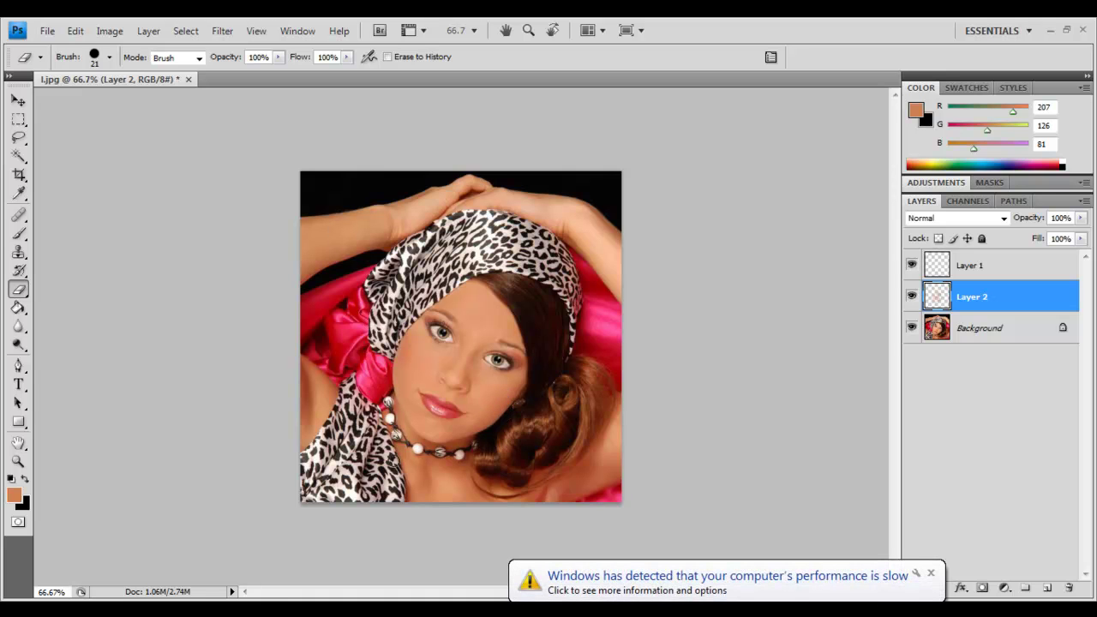
{"action": "mouse_move", "coordinate": [319, 616]}
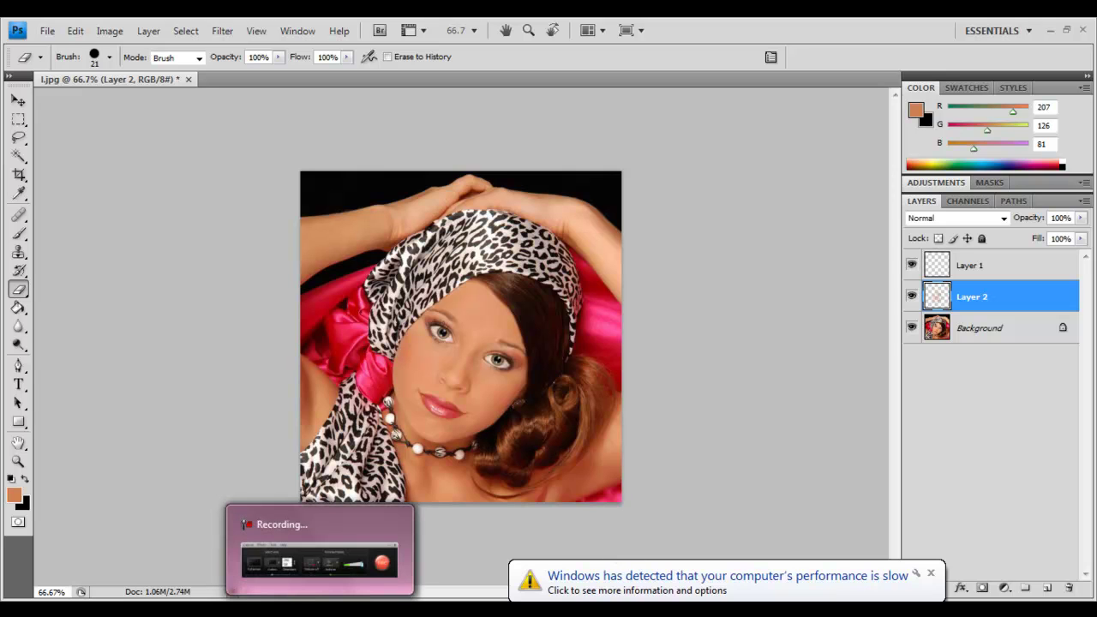